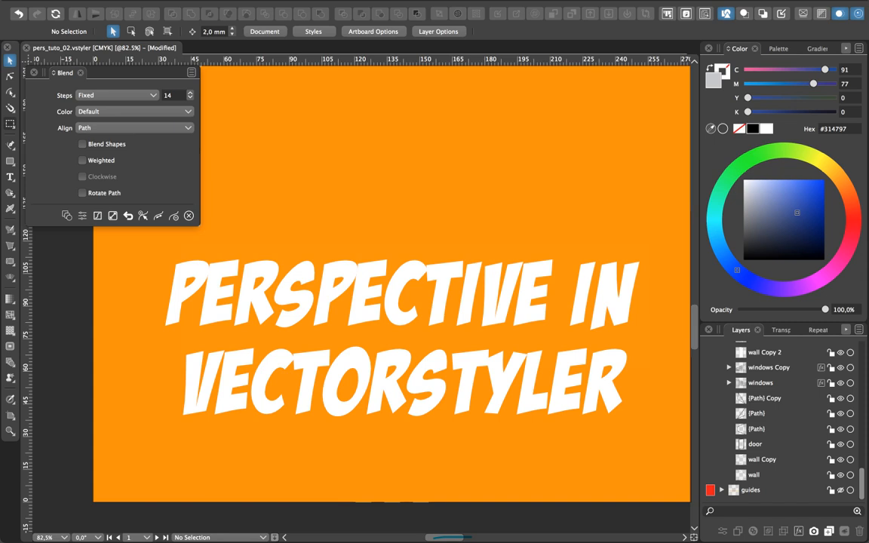
- Close the open perspective document and create a new blank document
key(super+w)
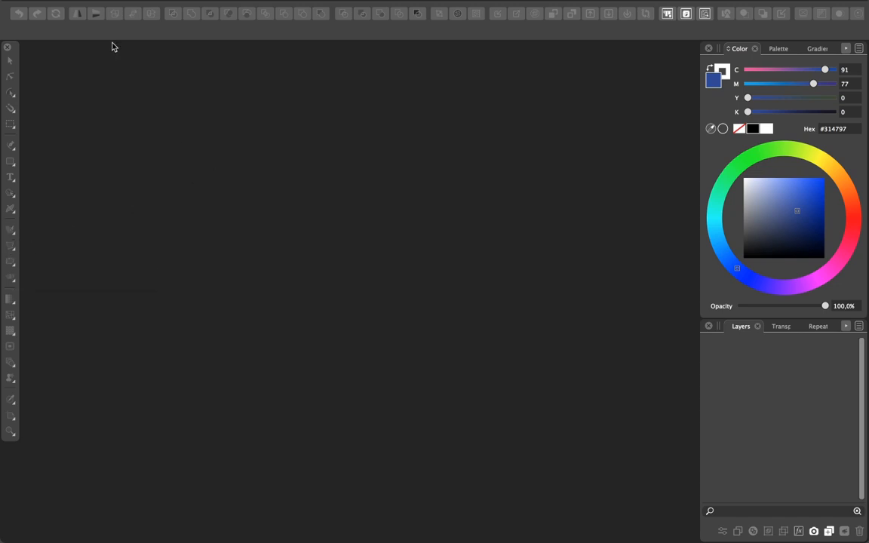
mouse_move(68, 3)
click(96, 5)
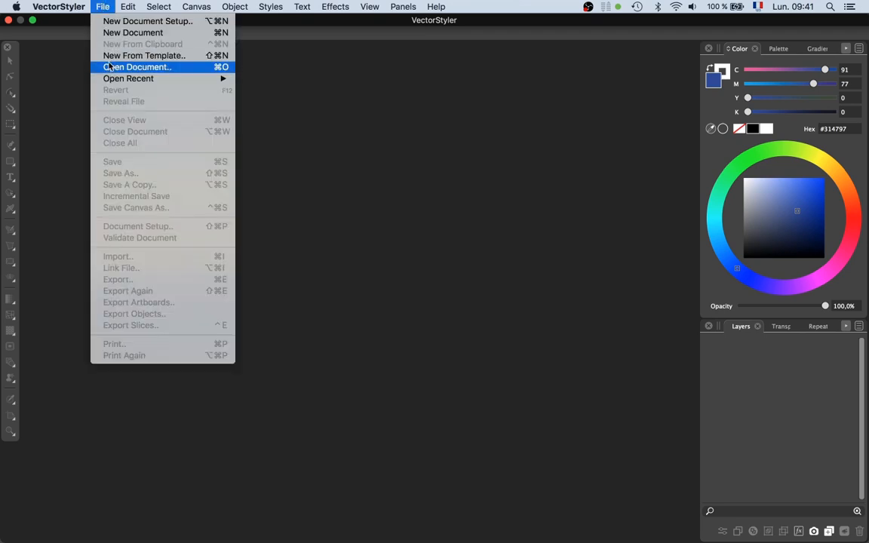
click(106, 33)
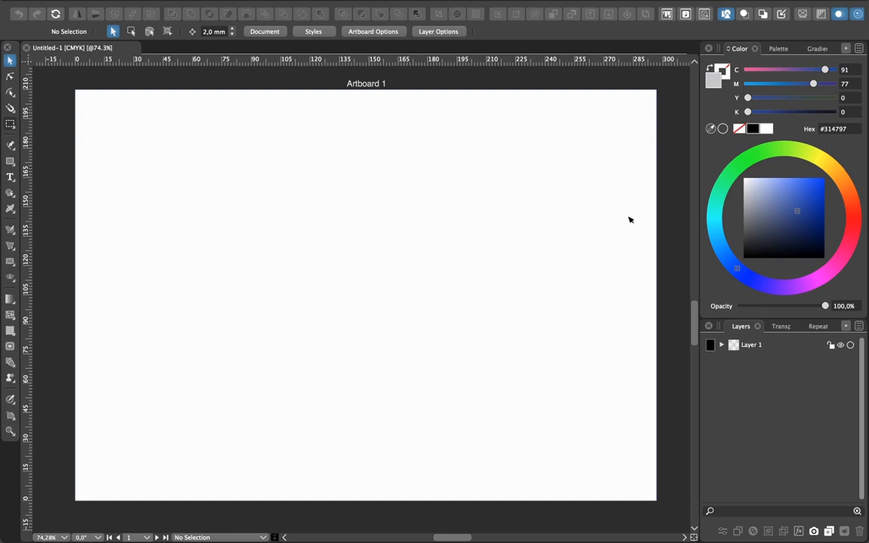
- Rename the existing Layer 1 as "lines"
click(753, 346)
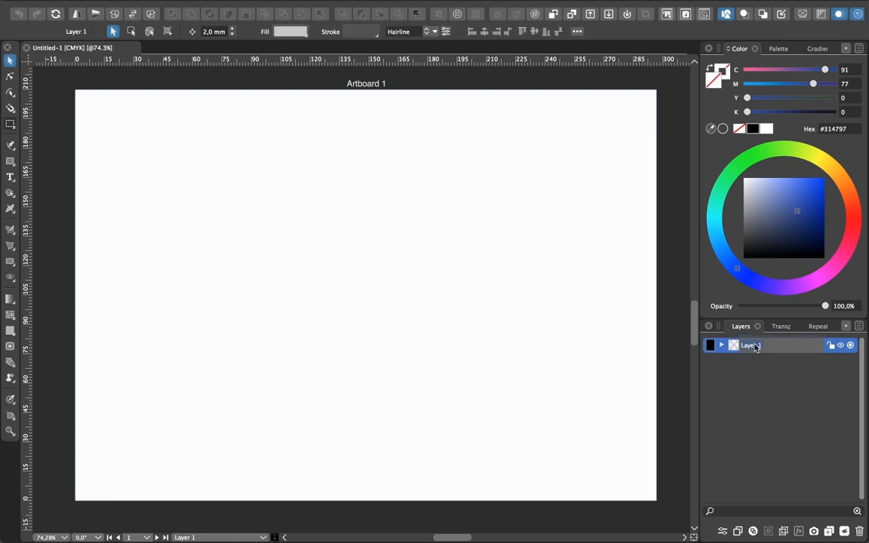
click(755, 346)
key(Return)
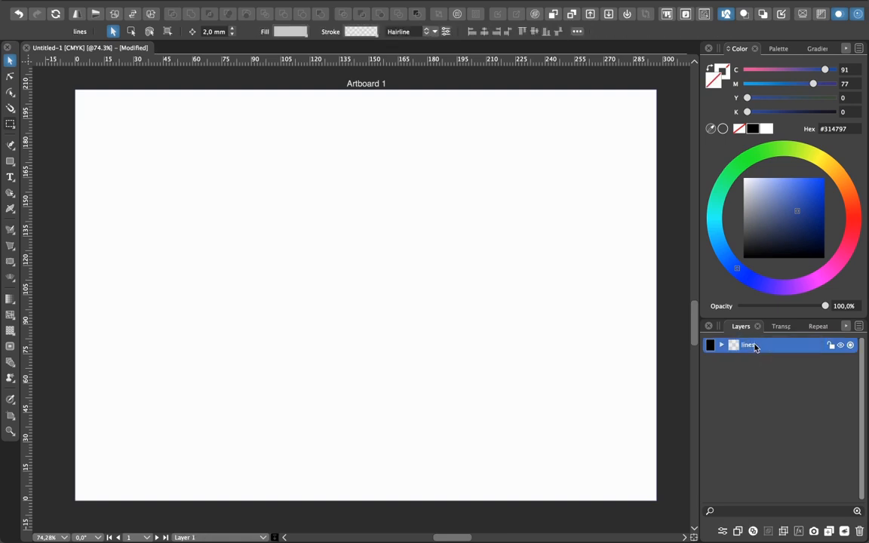
click(788, 410)
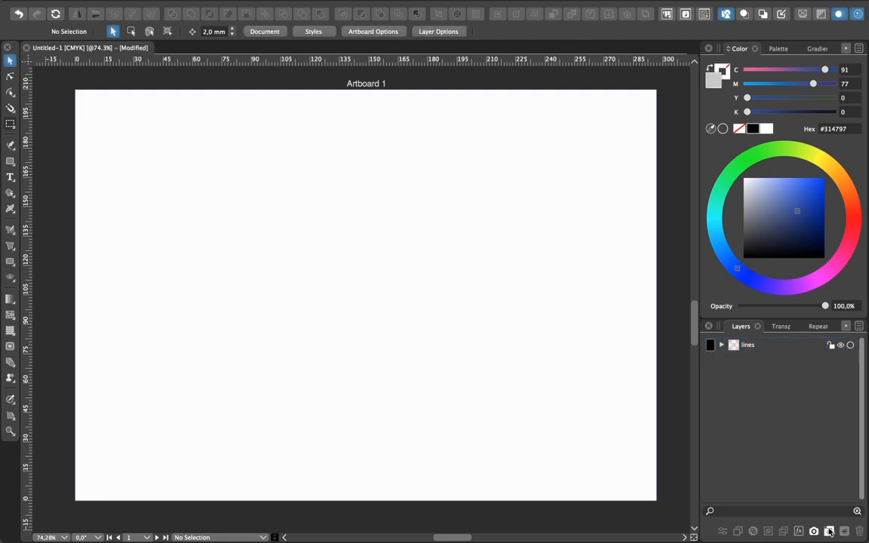
- Add a new layer above "lines" and name it "guides"
key(super+shift+n)
click(750, 346)
double_click(749, 346)
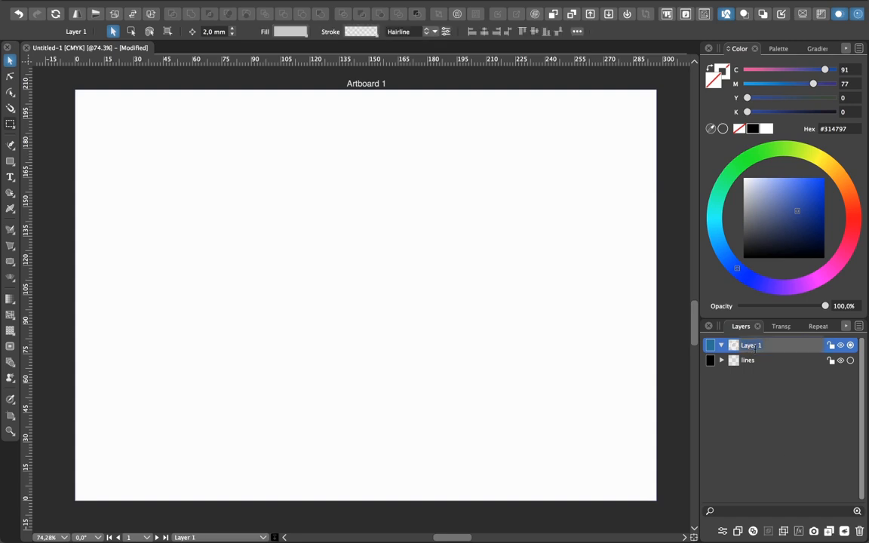
key(Return)
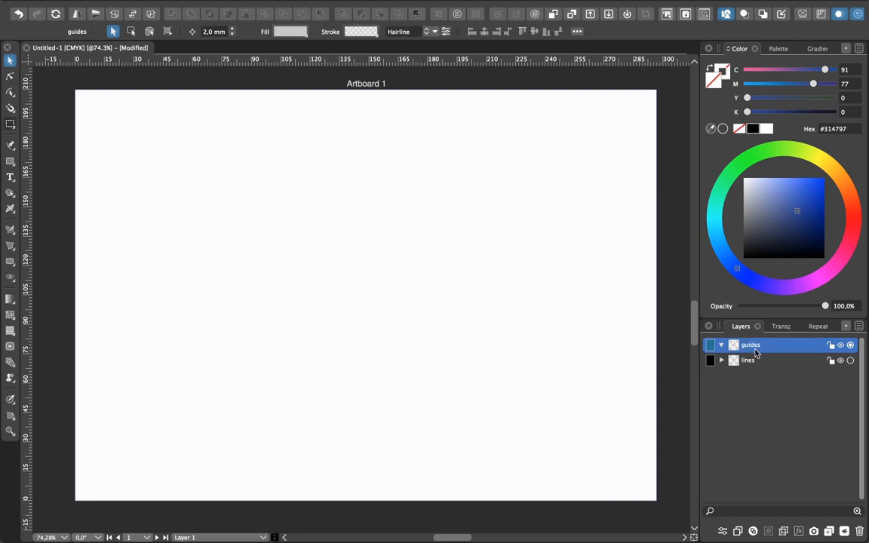
- Set the layer color of "guides" to bright red
click(710, 344)
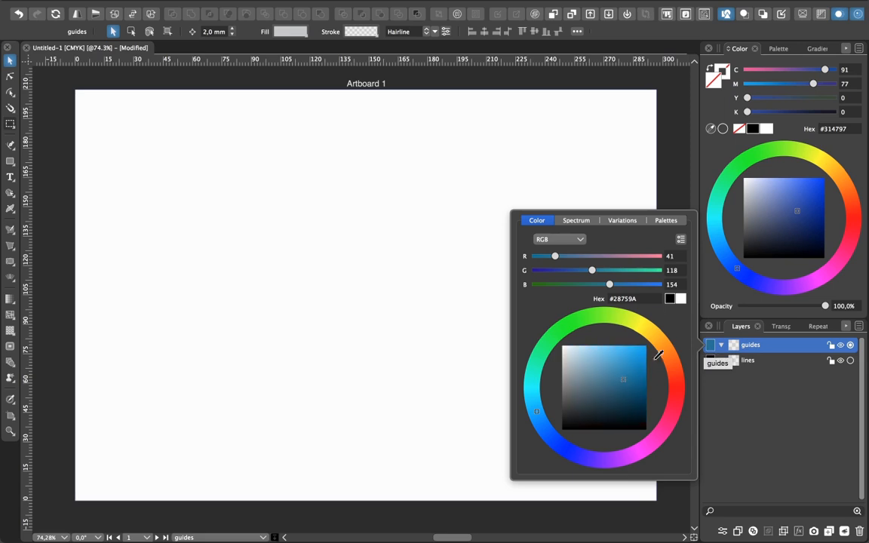
click(680, 379)
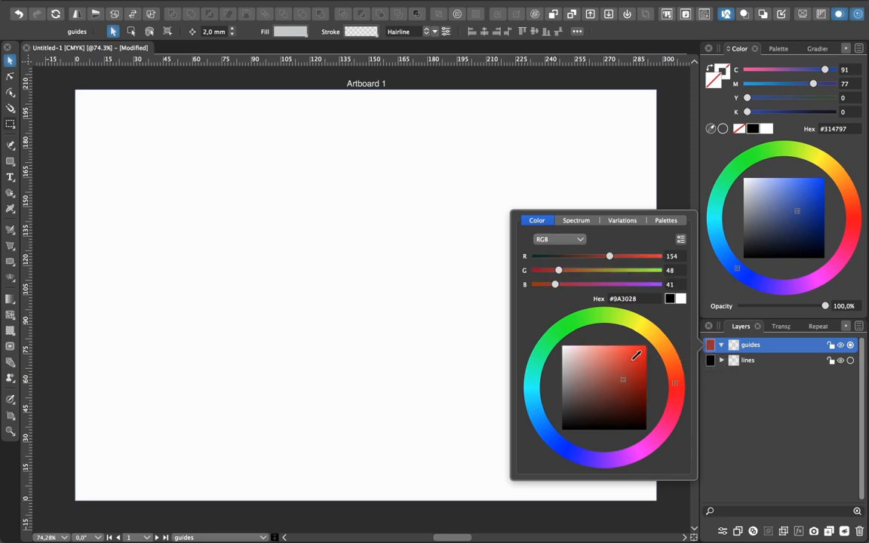
click(650, 350)
click(766, 394)
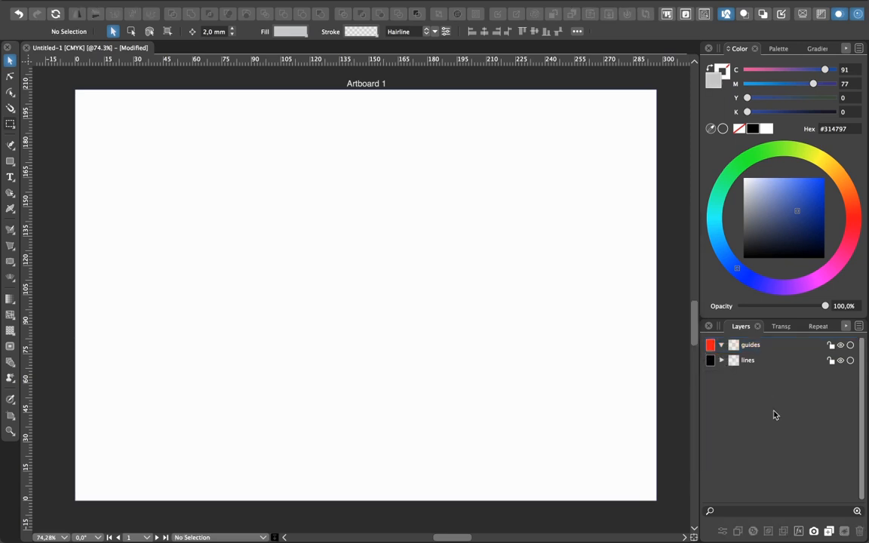
- Draw a horizontal line on the guides layer across the full artboard width, about 50 mm above its lower edge, with a red #DF1929 stroke
click(748, 346)
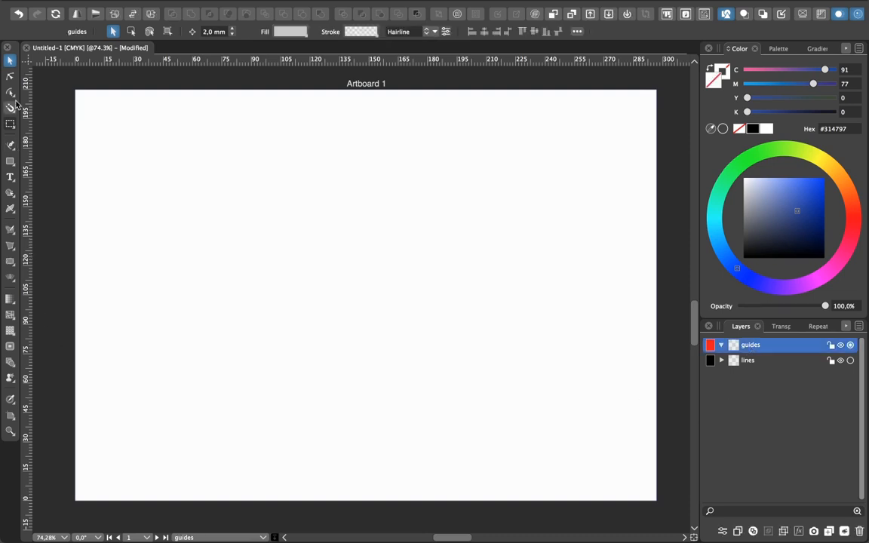
click(10, 145)
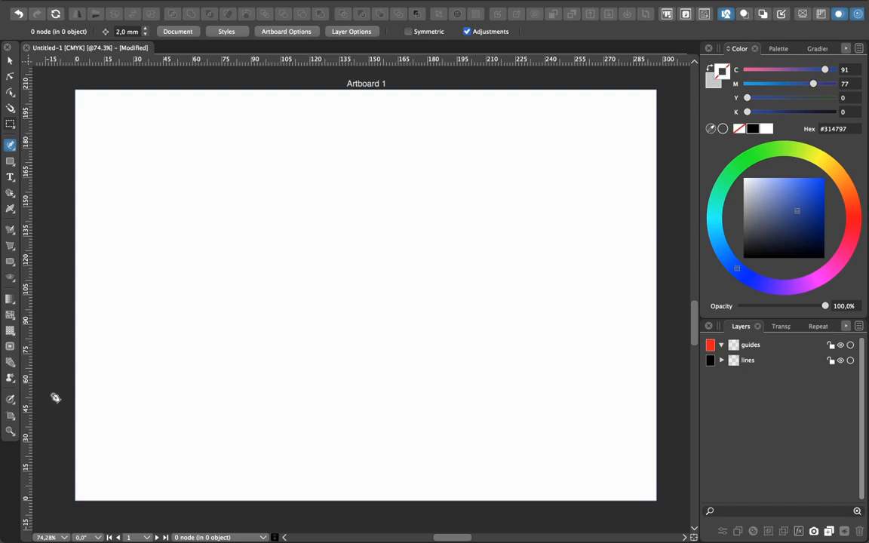
mouse_move(56, 398)
mouse_down()
mouse_move(376, 393)
mouse_move(621, 366)
mouse_move(679, 405)
mouse_up()
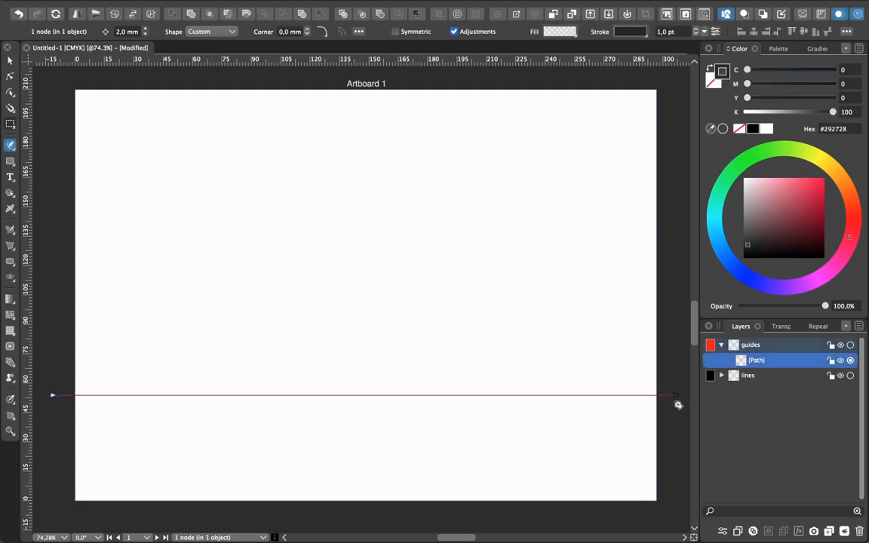
click(825, 179)
mouse_move(800, 99)
mouse_down()
mouse_move(833, 98)
mouse_move(838, 84)
mouse_up()
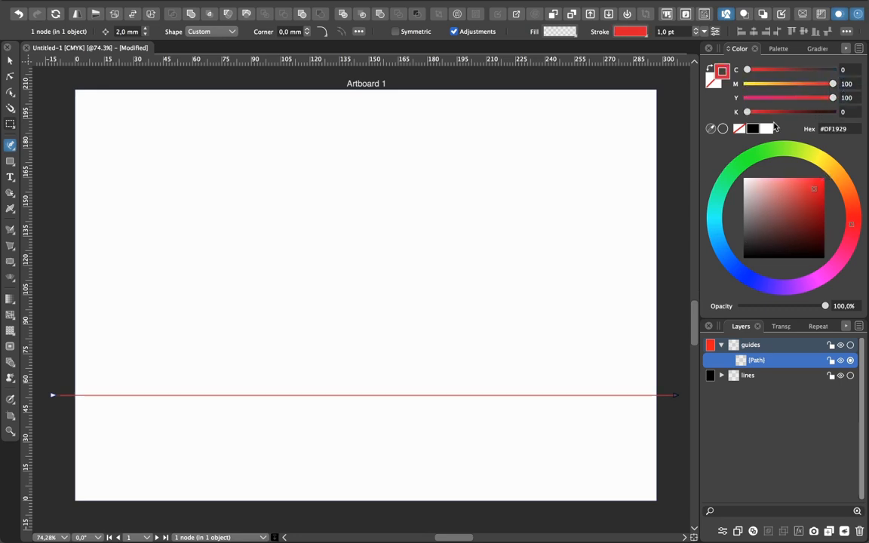
- Rename the red line's path as "horizon" and deselect it
double_click(759, 363)
text(horizon)
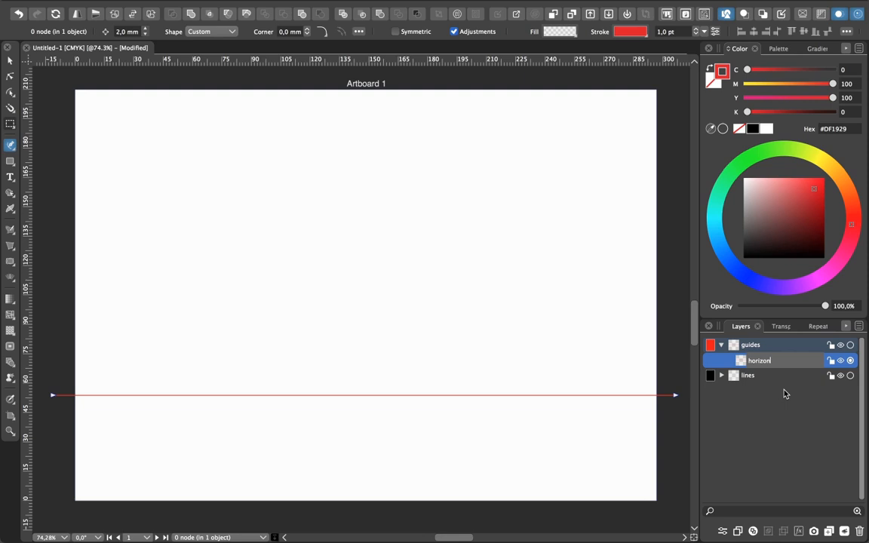
key(Return)
click(10, 59)
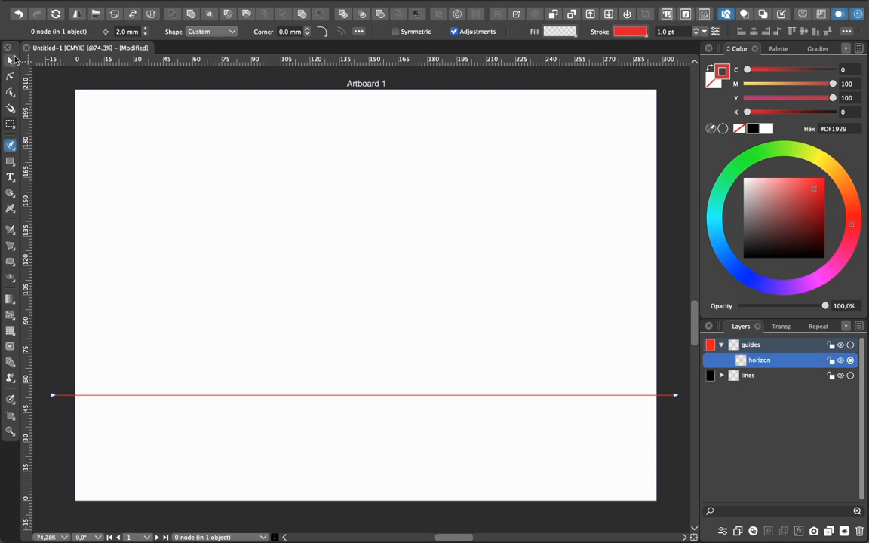
click(418, 451)
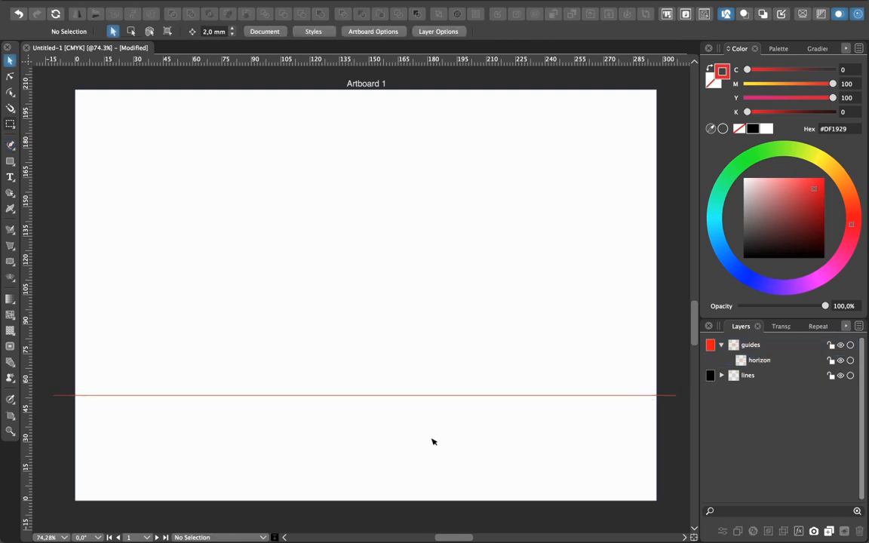
- Draw a two-segment peaked path between both ends of the horizon within the artboard, with its apex near the center and a yellow #FFEF00 stroke
click(10, 145)
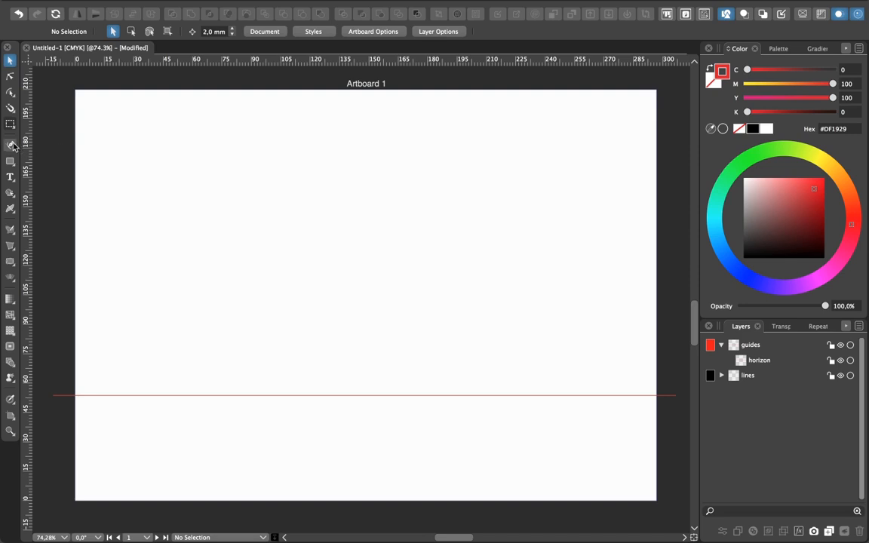
click(81, 395)
click(373, 249)
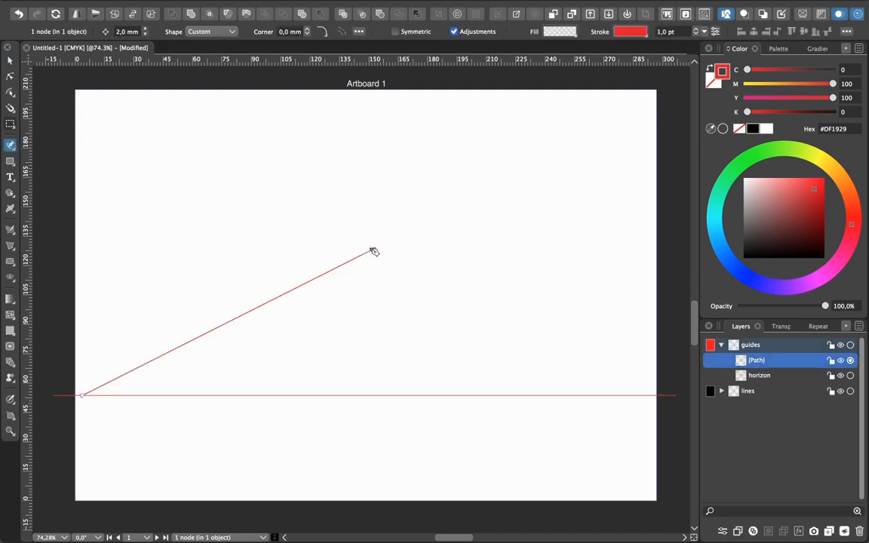
click(652, 395)
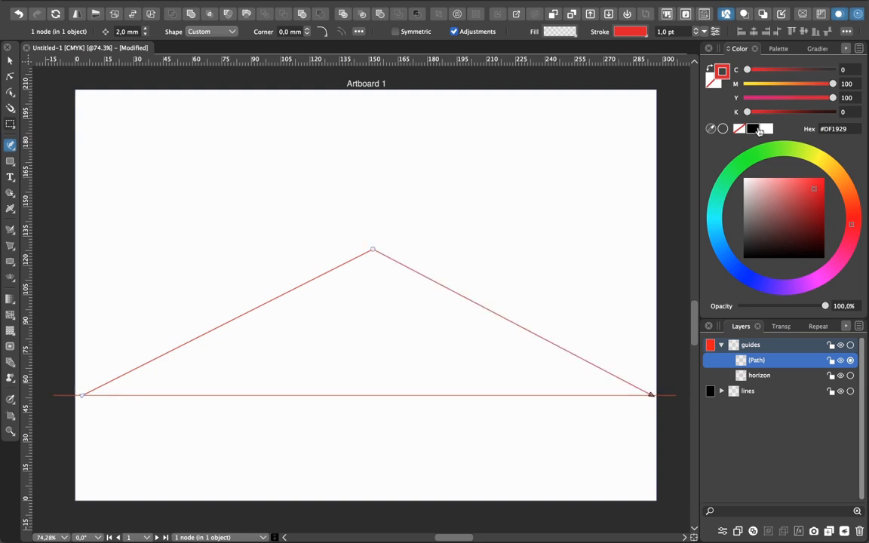
drag(757, 85, 734, 85)
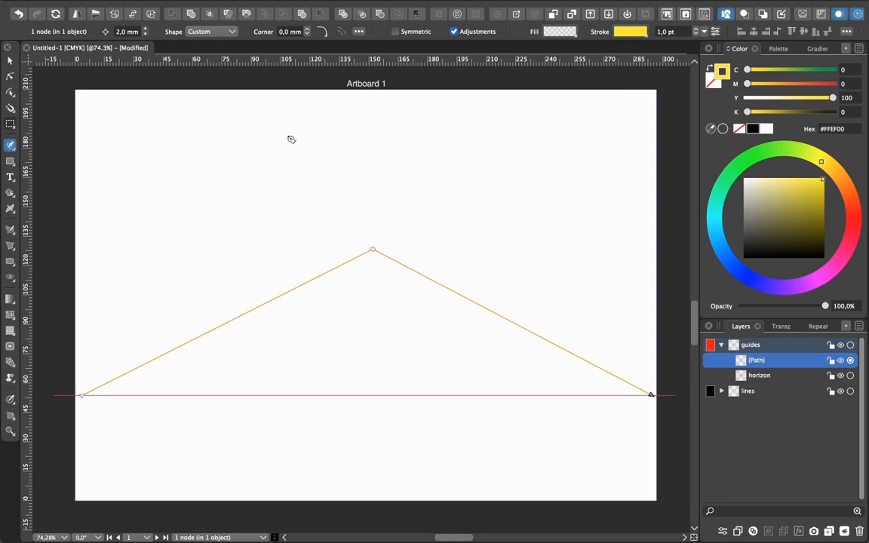
click(10, 60)
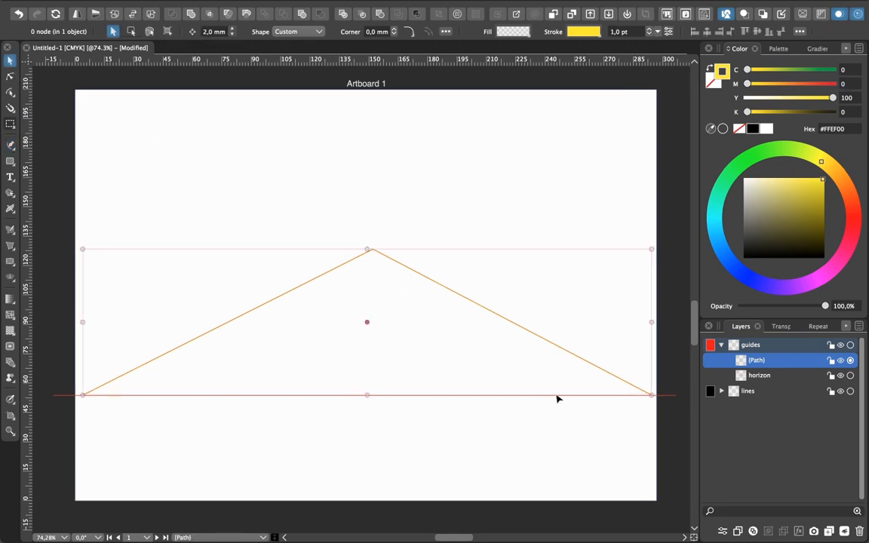
click(575, 437)
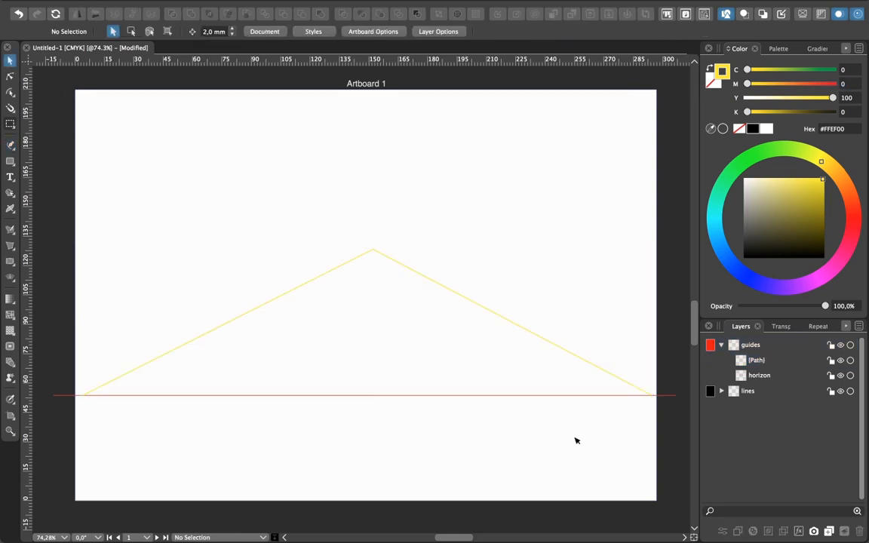
- Name the yellow peaked path "corner" and move its apex node down and slightly to the right
click(10, 76)
drag(372, 249, 392, 290)
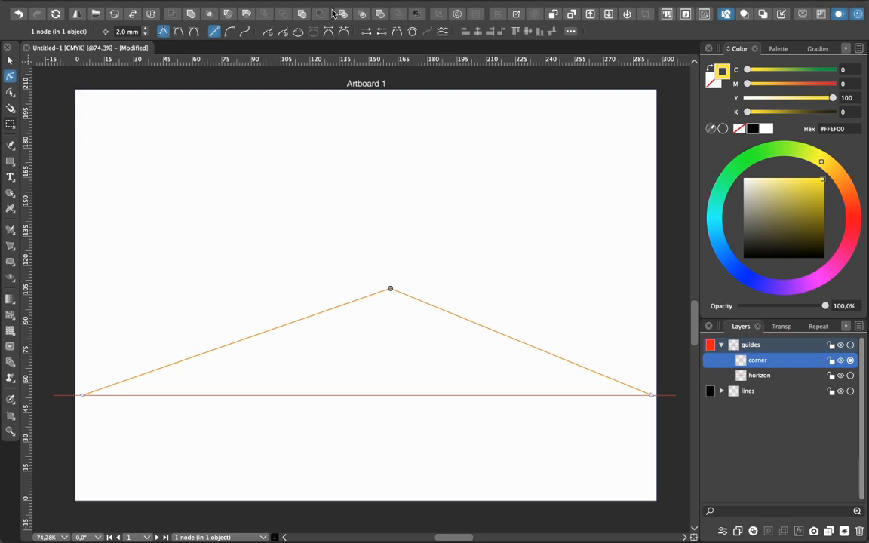
- Open the snapping options, turn on Snap to Original, and close the options
mouse_move(362, 4)
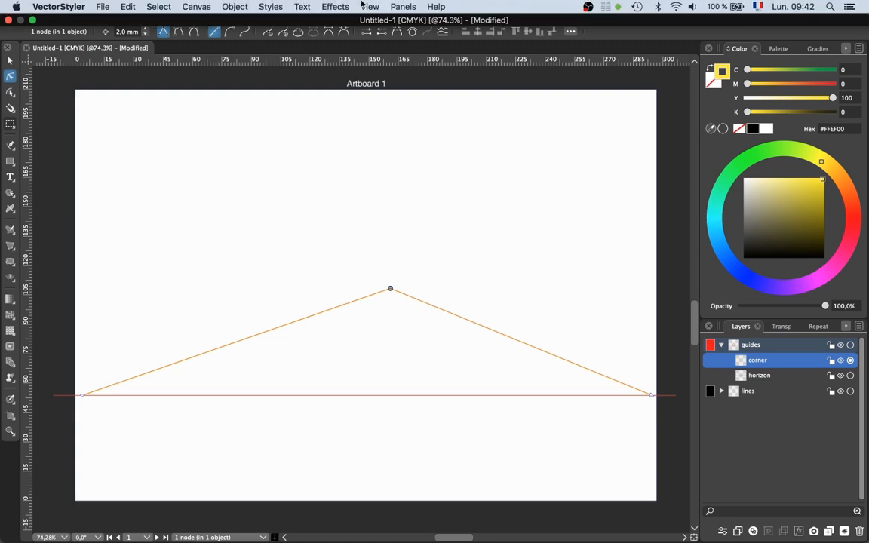
click(400, 5)
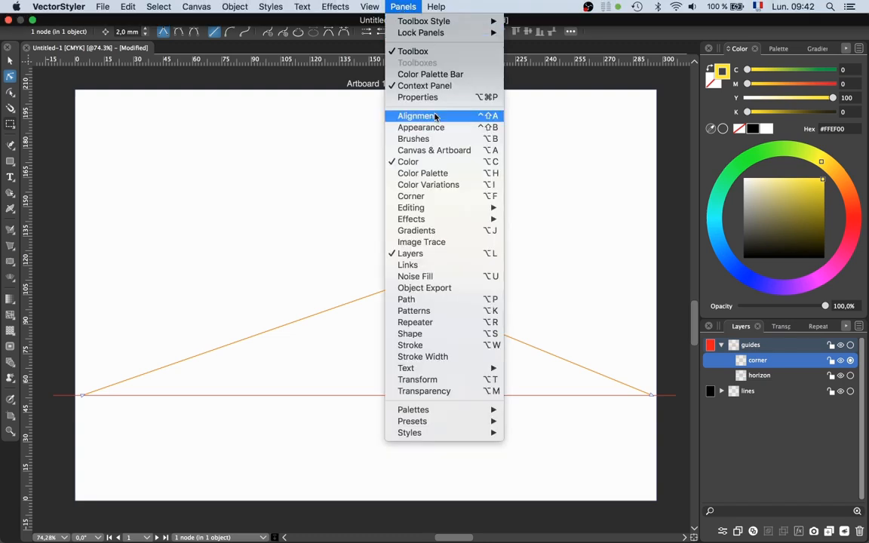
mouse_move(442, 220)
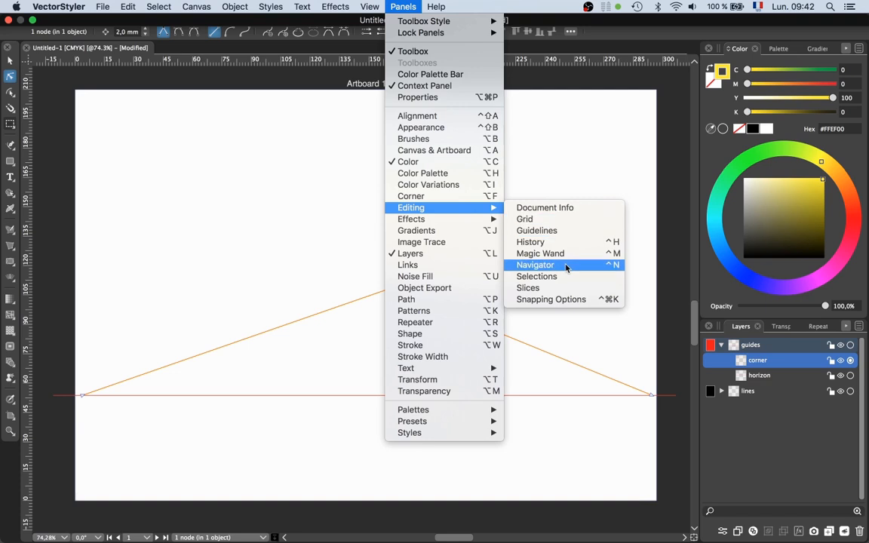
click(555, 300)
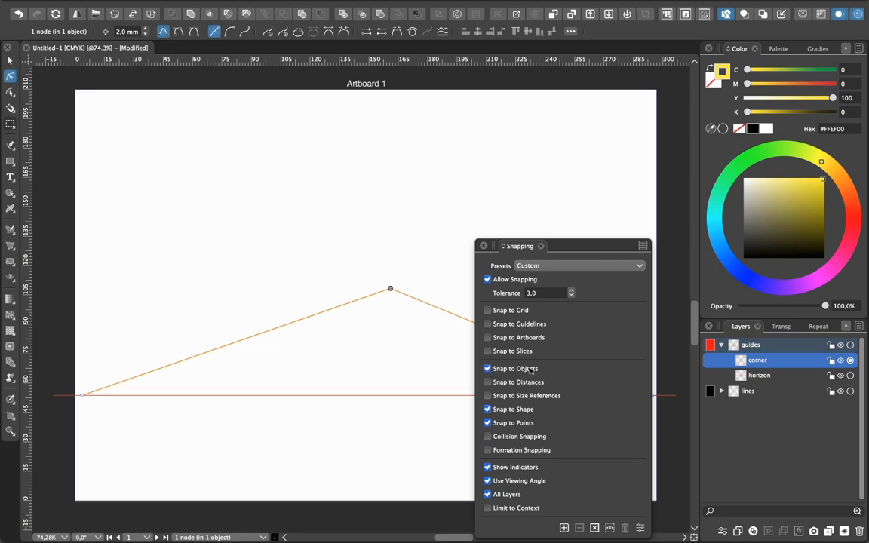
click(644, 248)
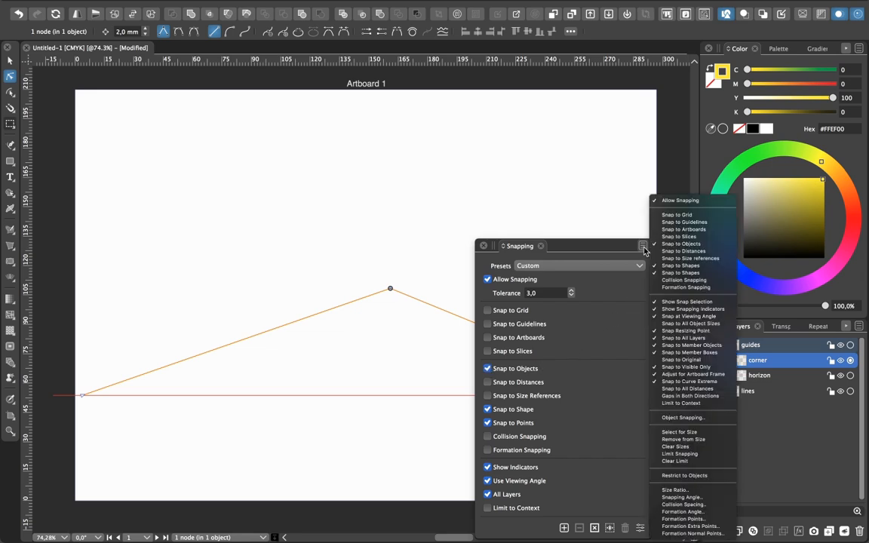
click(679, 360)
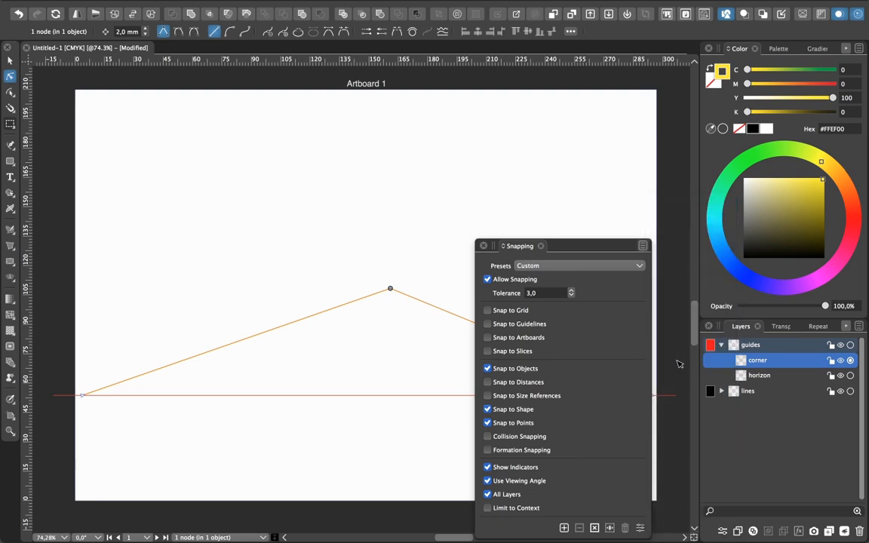
click(486, 248)
- Move the corner path's apex up to about 140 mm at mid-width of the artboard, and duplicate the path twice
drag(390, 291, 363, 226)
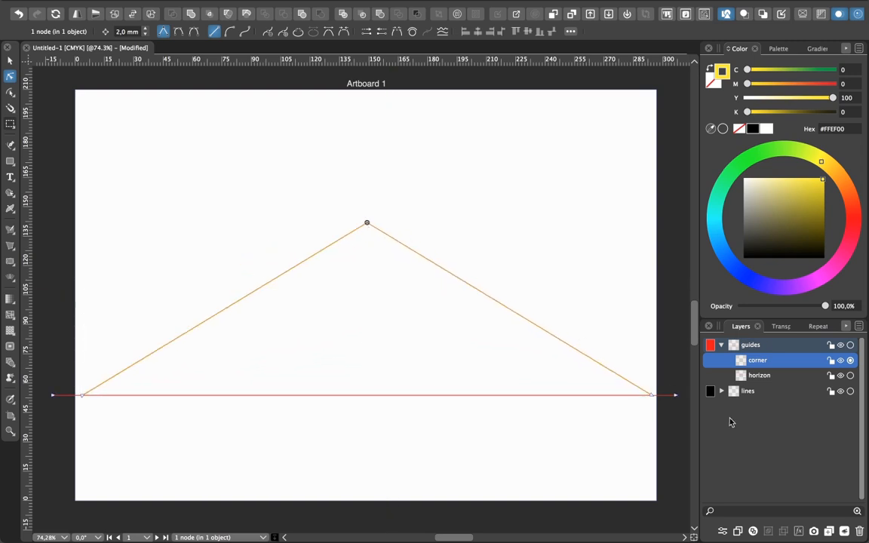
right_click(757, 366)
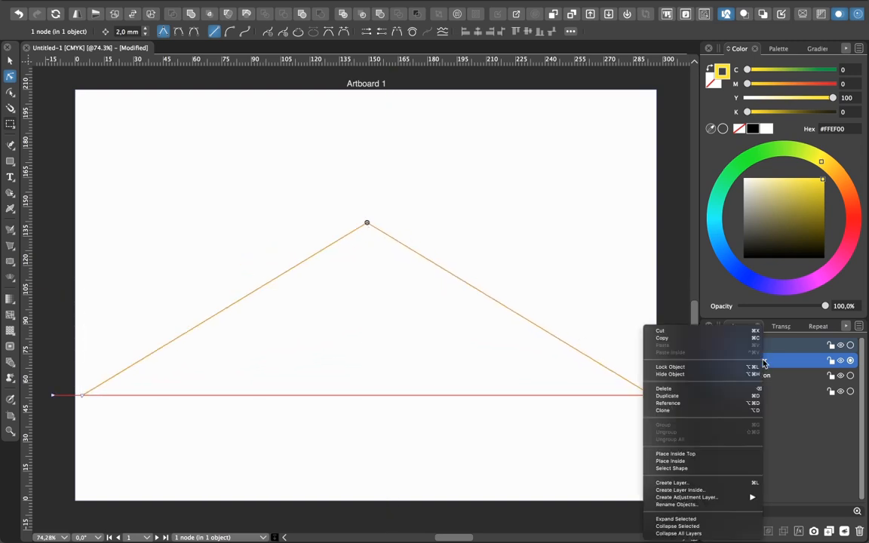
click(717, 396)
right_click(743, 375)
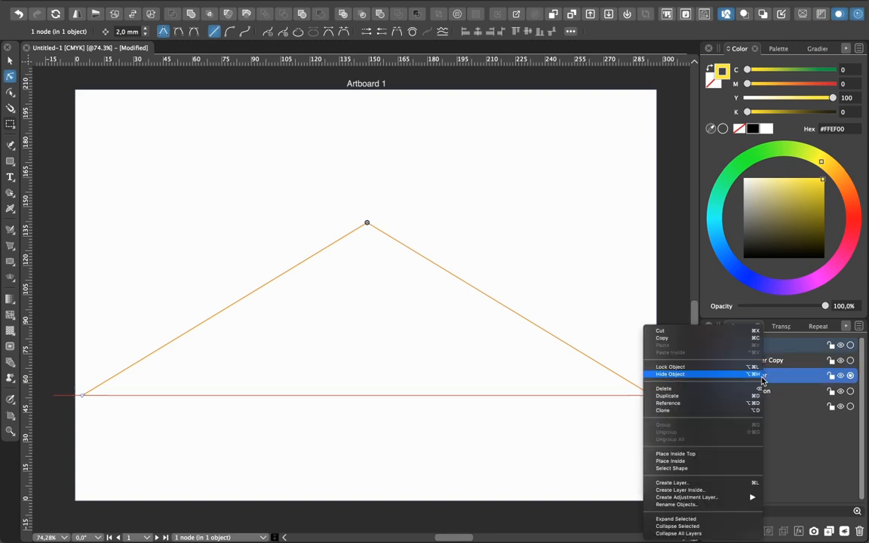
click(740, 398)
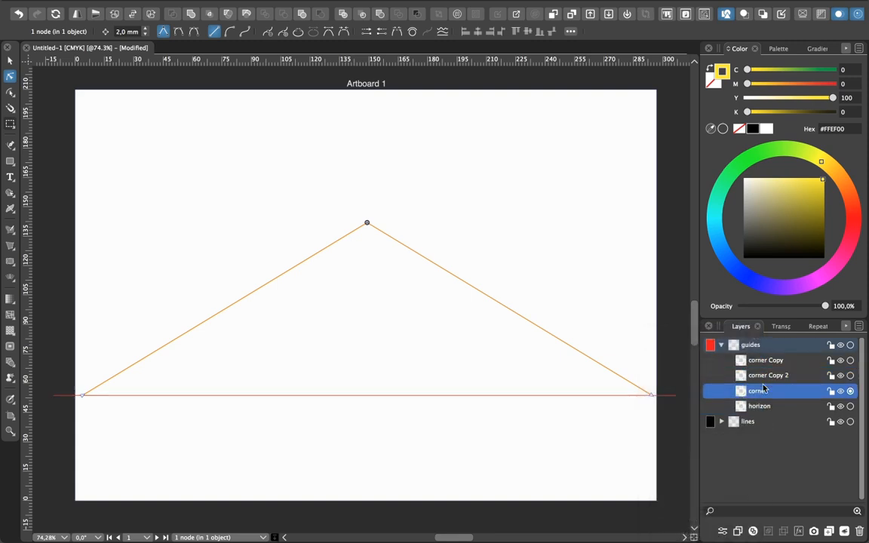
- Lower the apexes of two of the three stacked corner paths to about 80 mm and 110 mm near mid-width
drag(368, 224, 367, 345)
drag(368, 224, 362, 285)
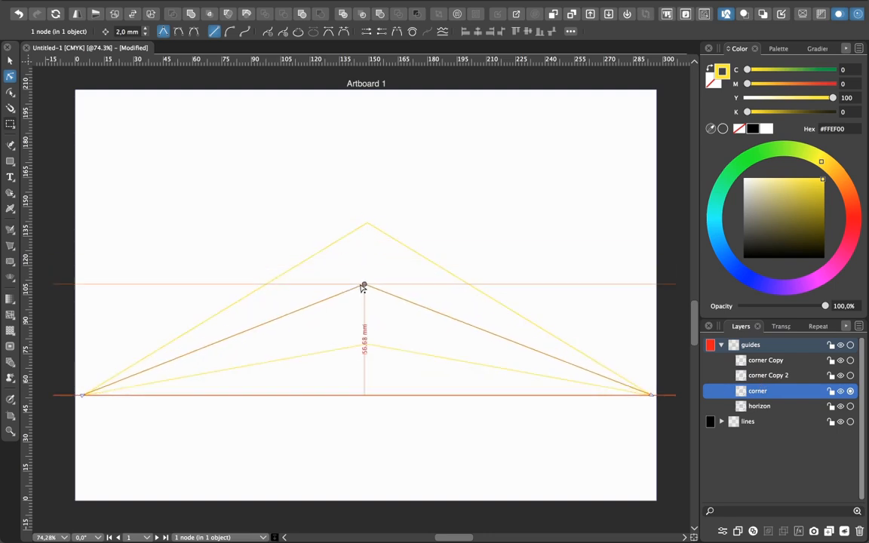
click(490, 221)
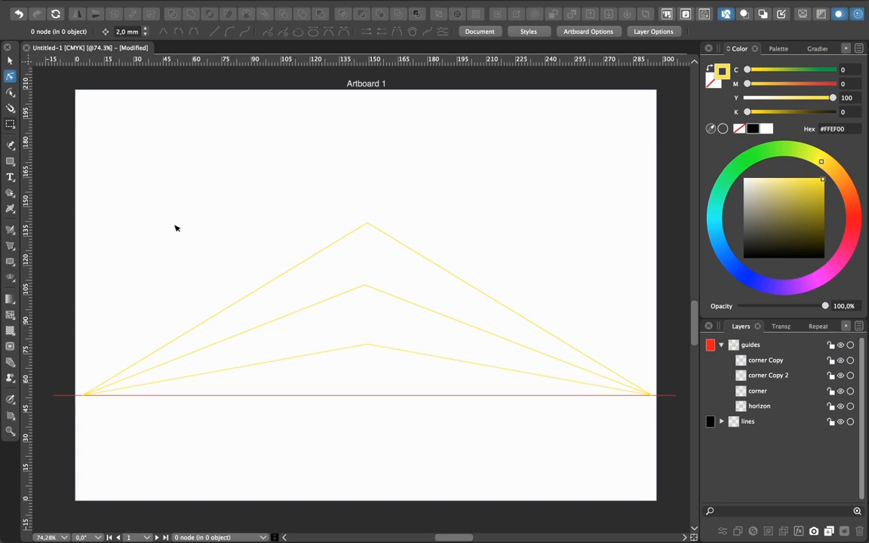
- Draw a short slanted line in the artboard's upper-left area and give it a magenta stroke of C 0, M 100, Y 0, K 0
click(12, 146)
click(134, 132)
click(159, 204)
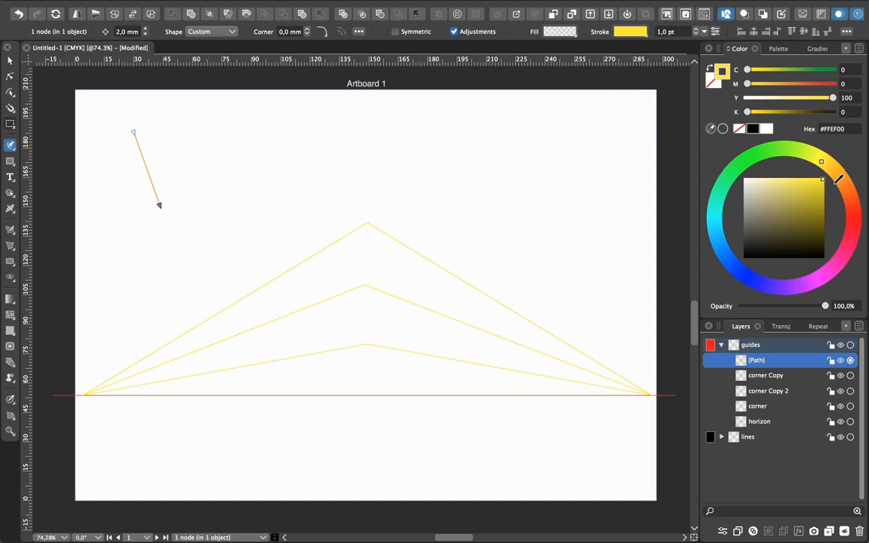
click(835, 264)
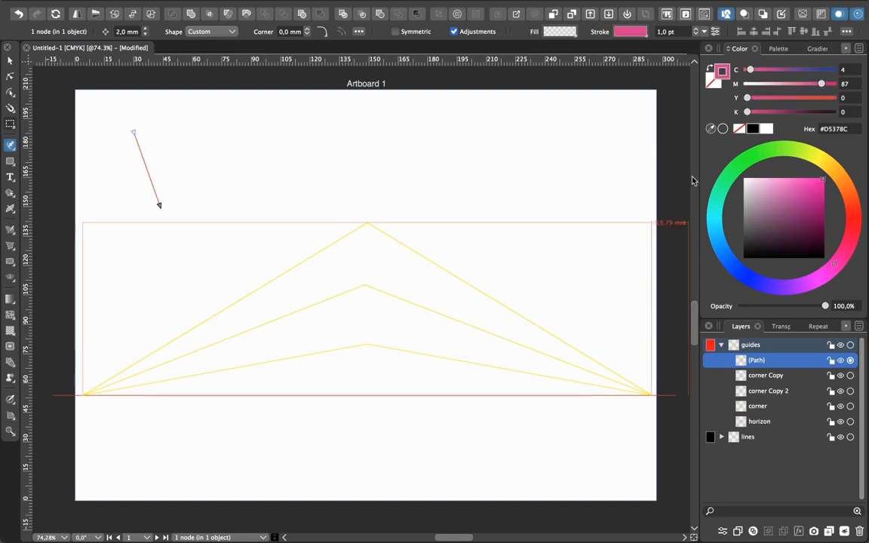
text(100)
key(shift+Tab)
text(0)
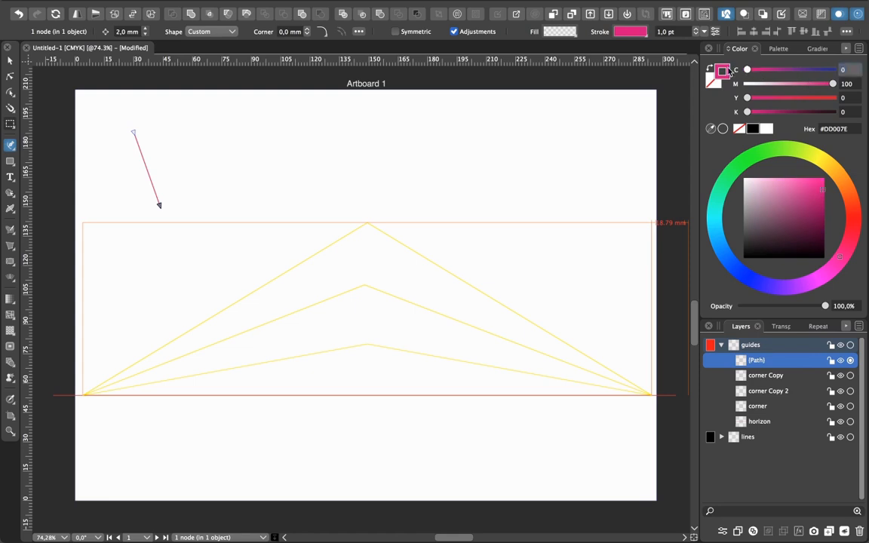
- Duplicate the magenta line and move the copy's end nodes so it slants the opposite way and crosses the original
text(v)
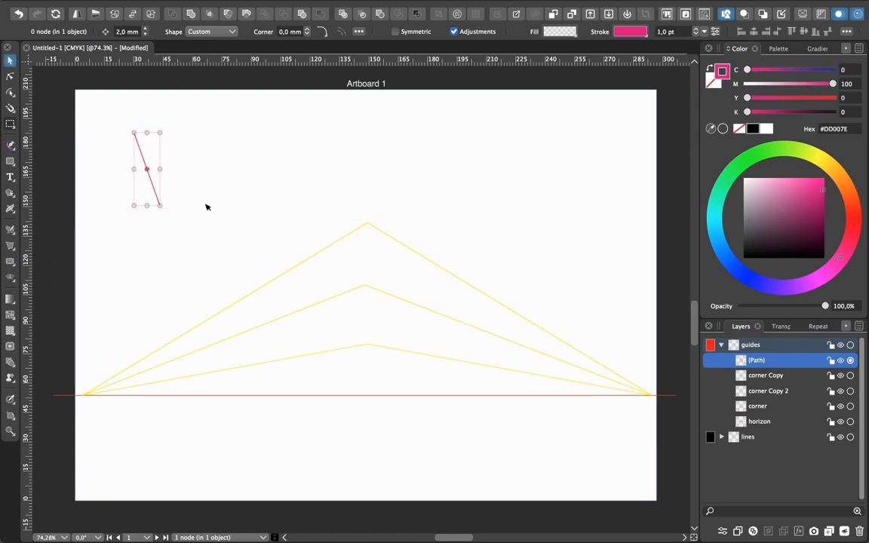
drag(141, 157, 185, 135)
click(9, 76)
drag(202, 205, 119, 197)
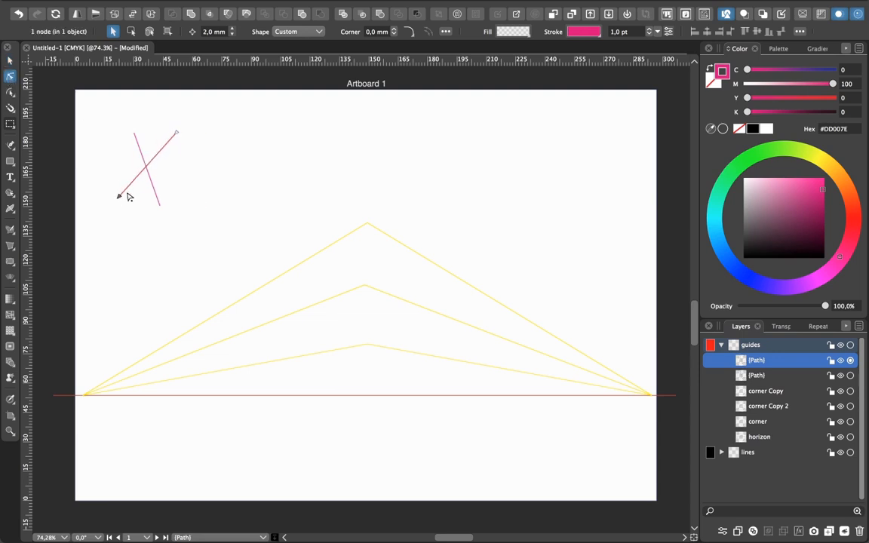
drag(176, 133, 155, 135)
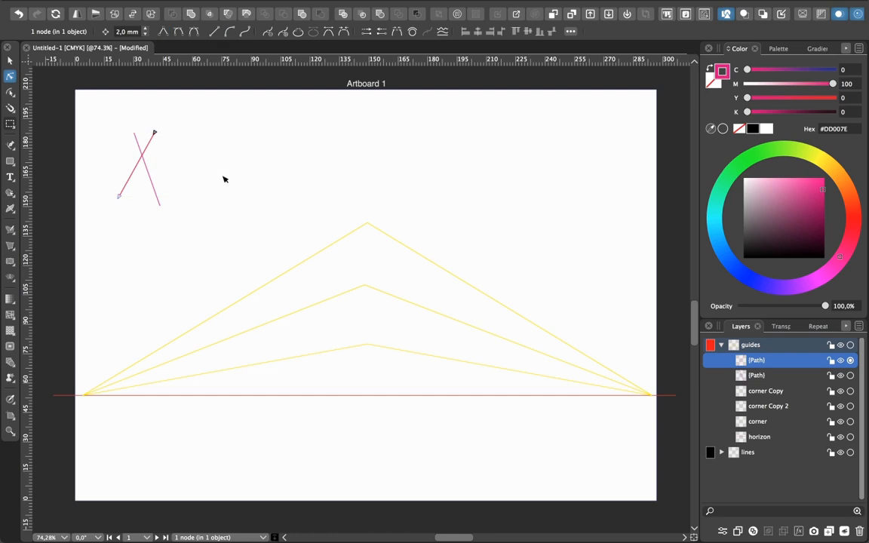
click(224, 179)
- Name both crossed magenta lines "mid" and deselect them
click(758, 378)
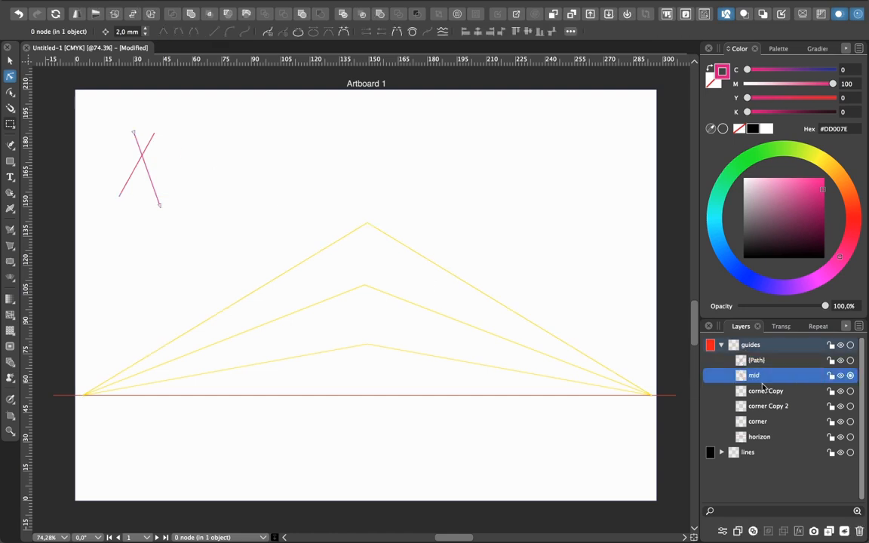
click(757, 362)
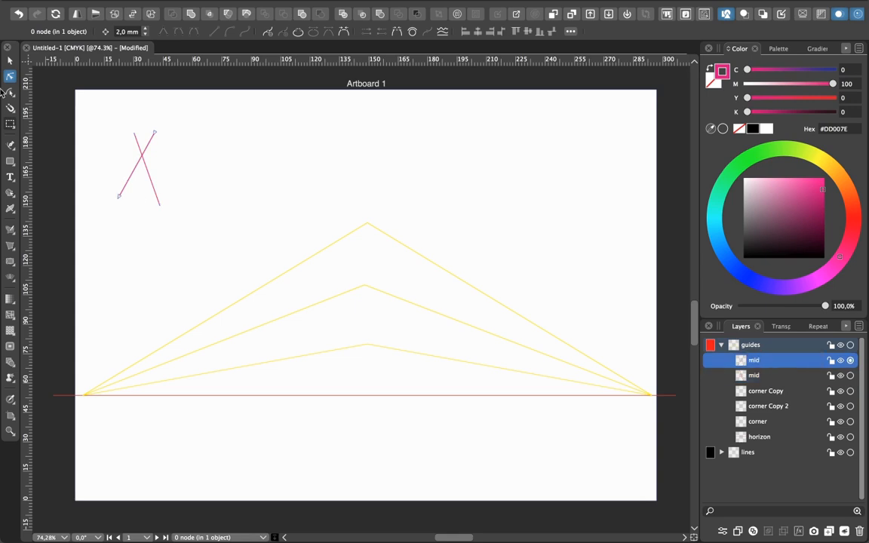
click(10, 59)
click(241, 152)
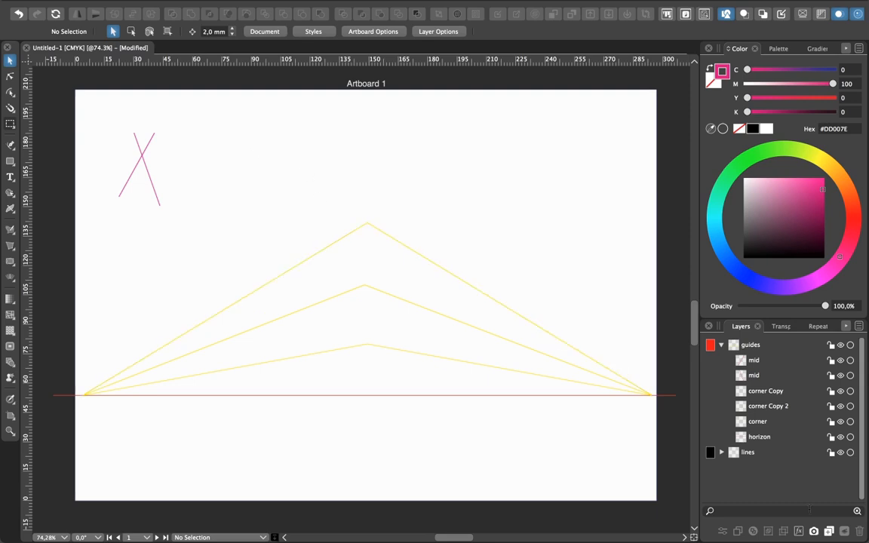
- Move the guides layer below the lines layer, collapse it, and make lines the active layer
click(749, 346)
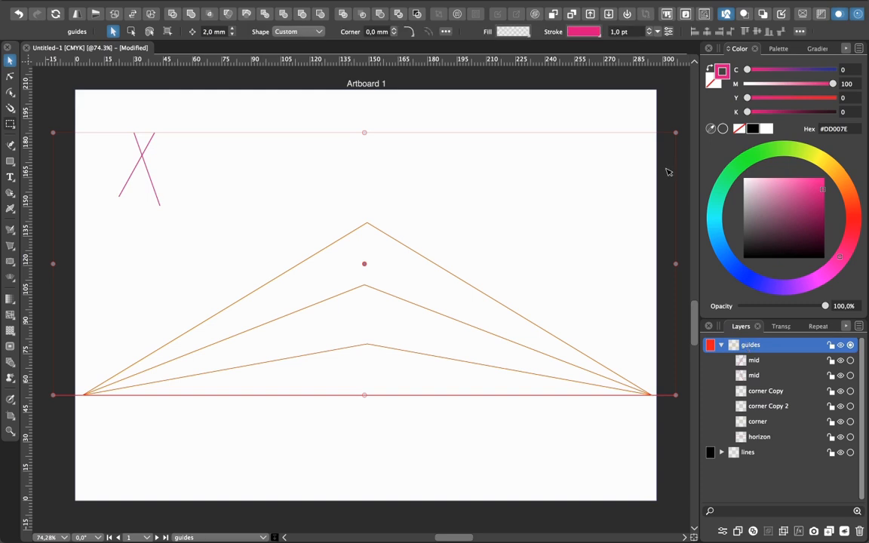
click(551, 14)
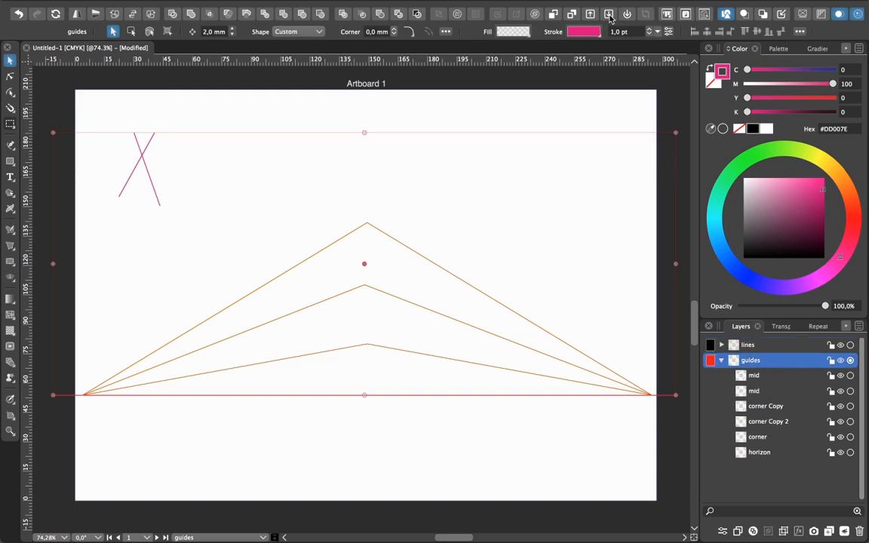
click(757, 345)
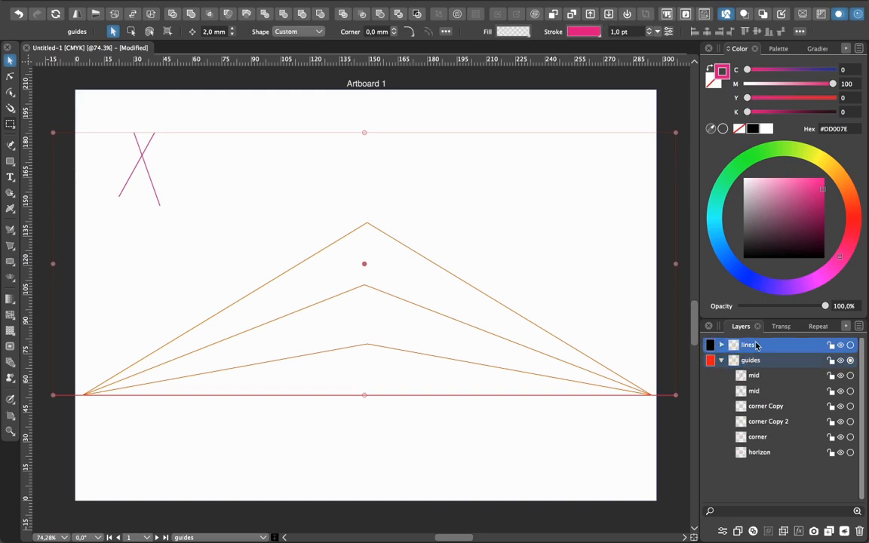
click(721, 360)
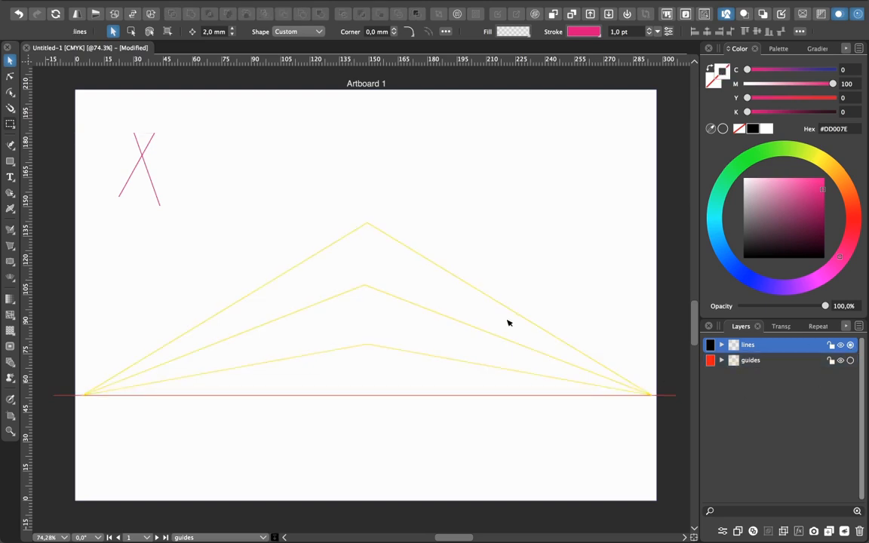
- Draw a closed four-sided path in the artboard's upper-right area on the lines layer with a black stroke
click(10, 144)
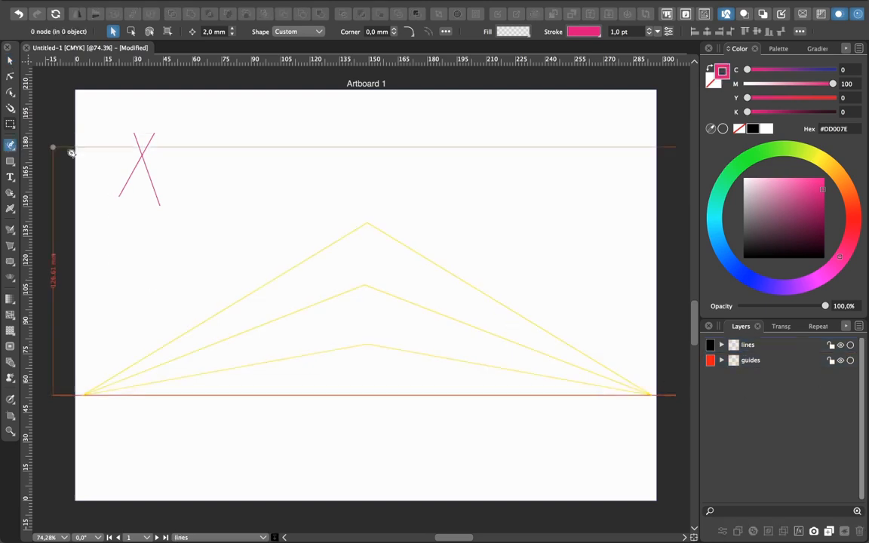
click(448, 139)
click(539, 134)
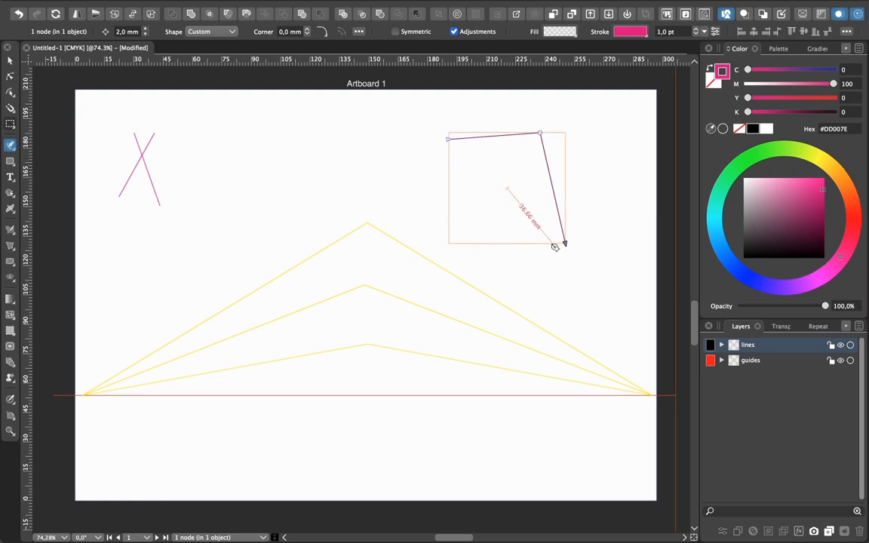
click(464, 223)
click(448, 140)
click(753, 130)
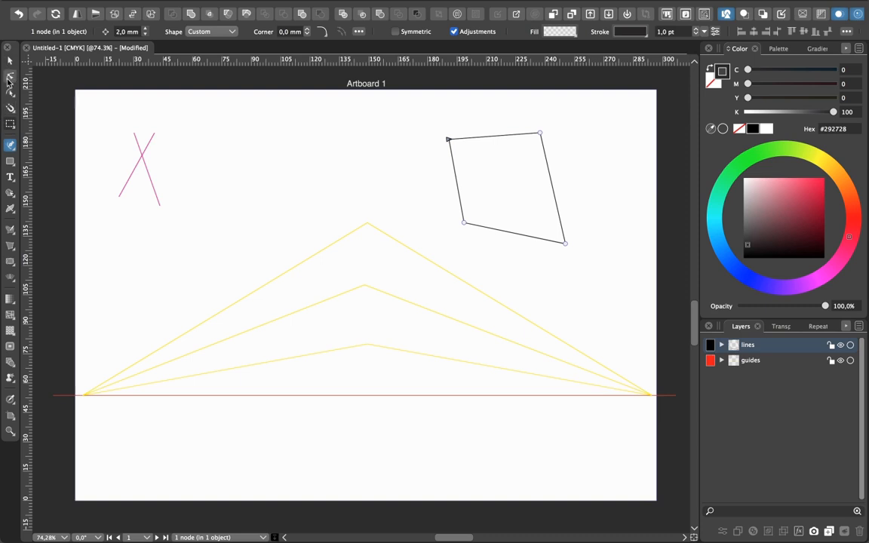
- Move the quadrilateral's two left nodes into a vertical edge about 129 mm across, and snap two corner guide apexes to its ends
click(10, 78)
drag(465, 229, 328, 451)
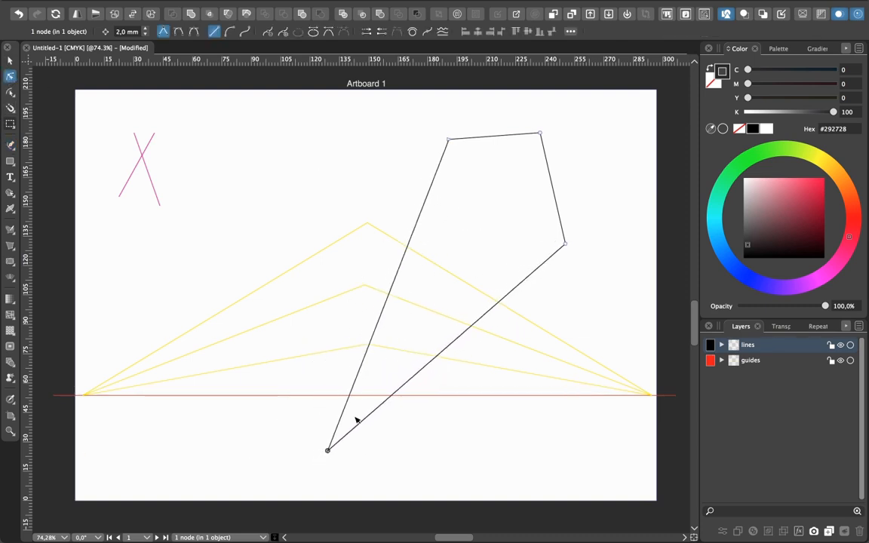
drag(450, 140, 328, 265)
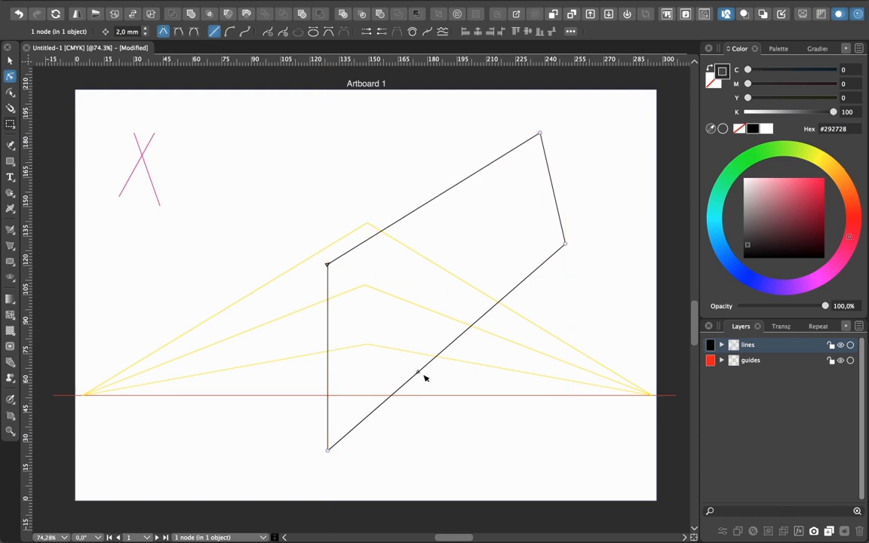
click(369, 288)
drag(363, 285, 328, 452)
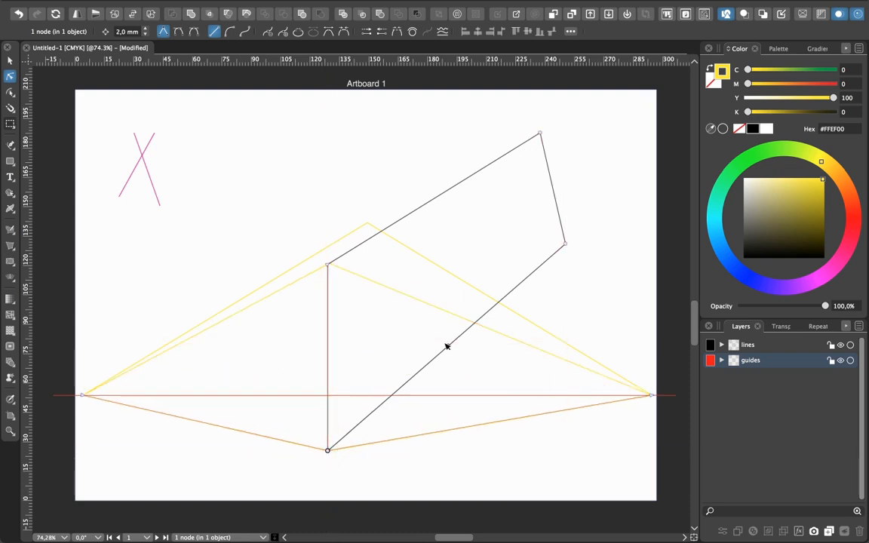
- Move the quadrilateral's right nodes onto the guides at about 231 mm across, and shift the unused corner guide's apex up and left
drag(566, 246, 531, 422)
drag(540, 138, 530, 349)
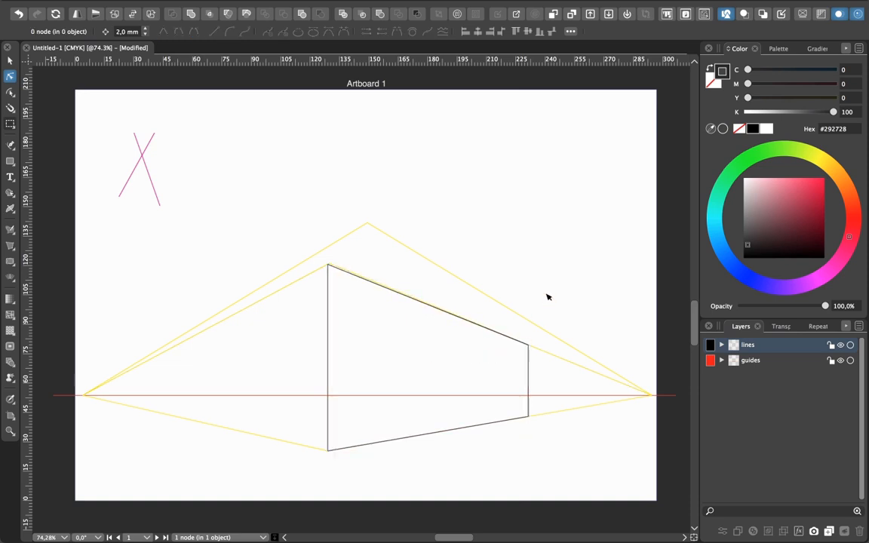
drag(368, 224, 275, 153)
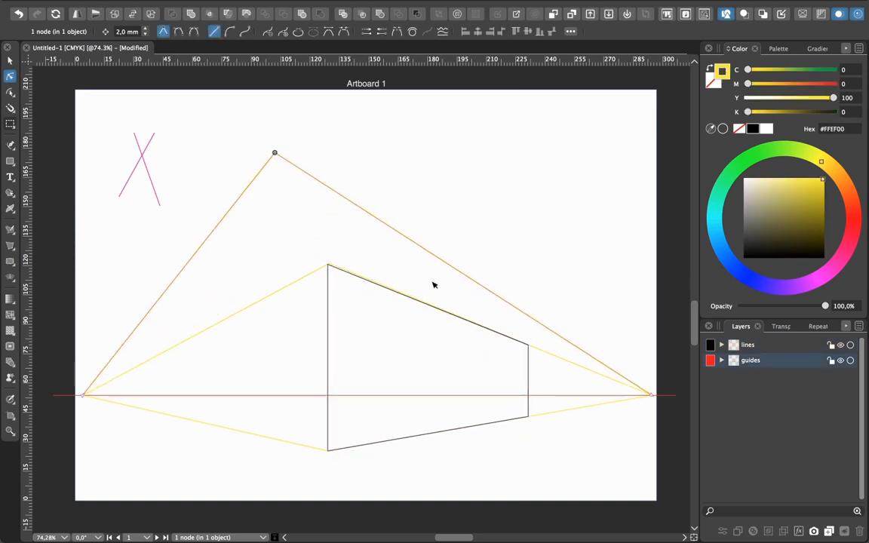
- Name the black four-sided path "wall" in the lines layer and duplicate it
click(578, 378)
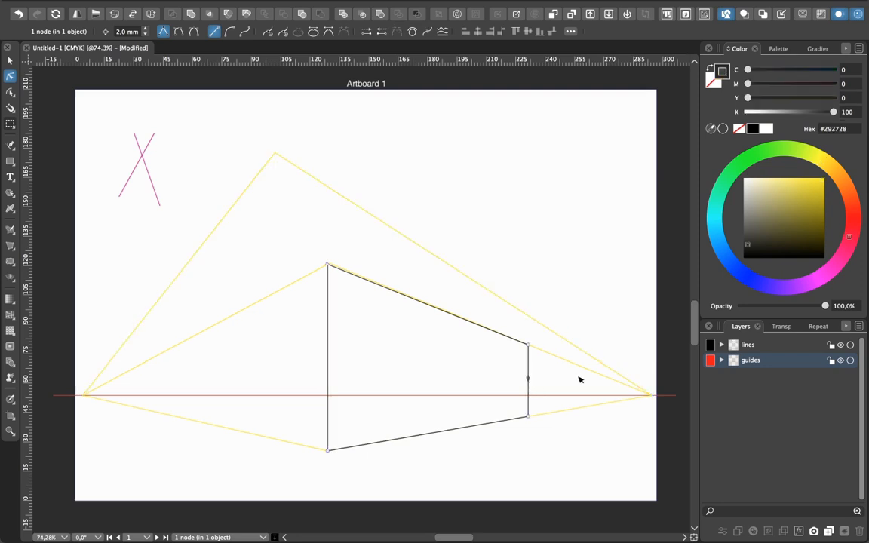
click(723, 349)
click(722, 347)
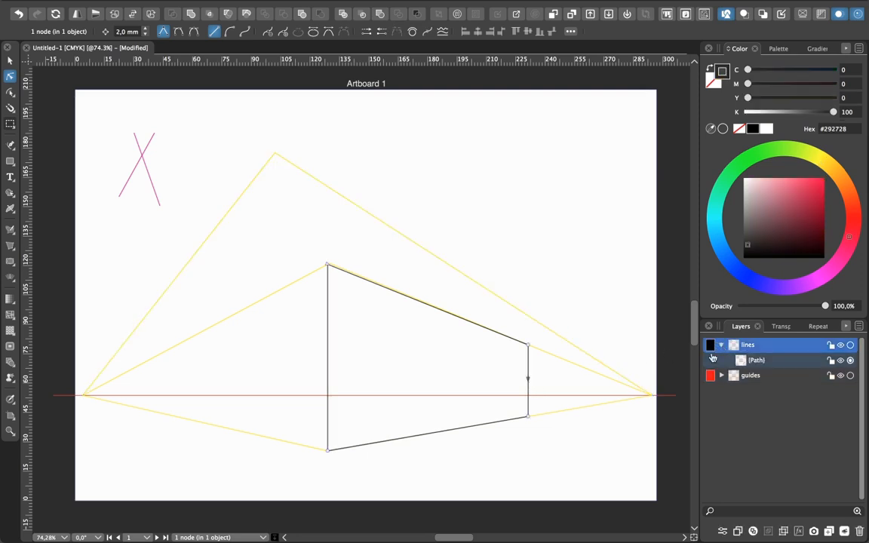
click(760, 361)
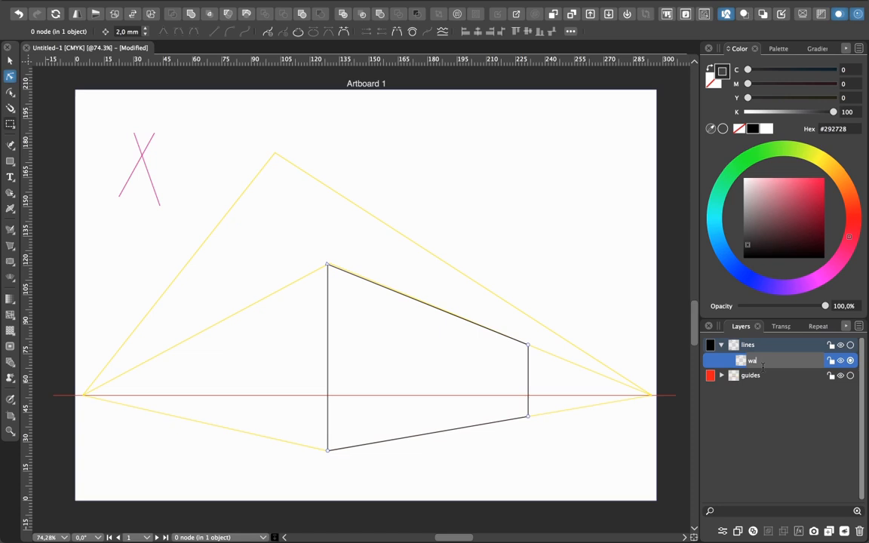
key(Return)
right_click(750, 361)
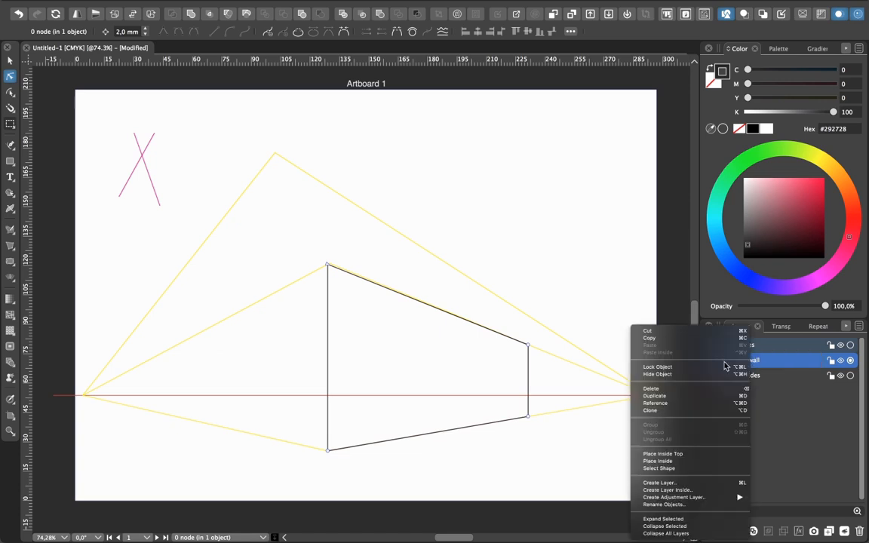
click(714, 400)
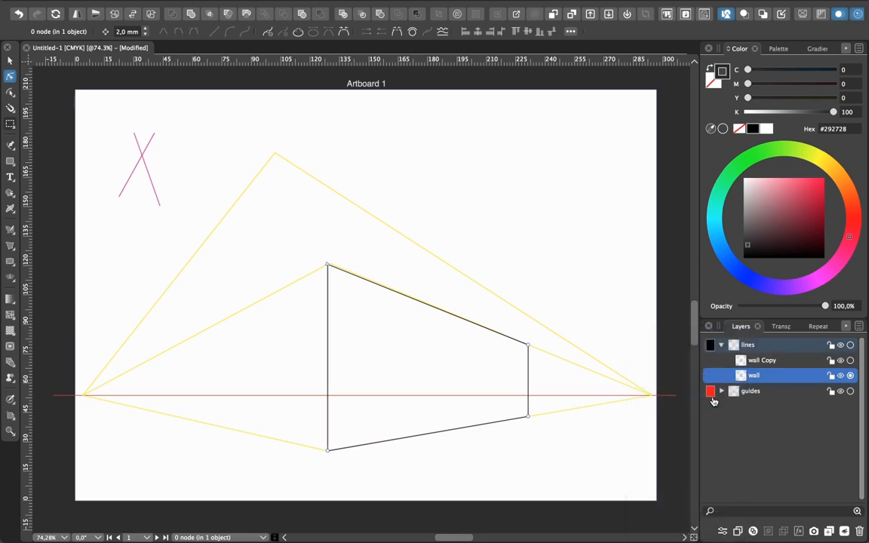
- Move the wall copy's two right nodes onto the left-hand guides at about 41 mm across to form the left wall
click(851, 361)
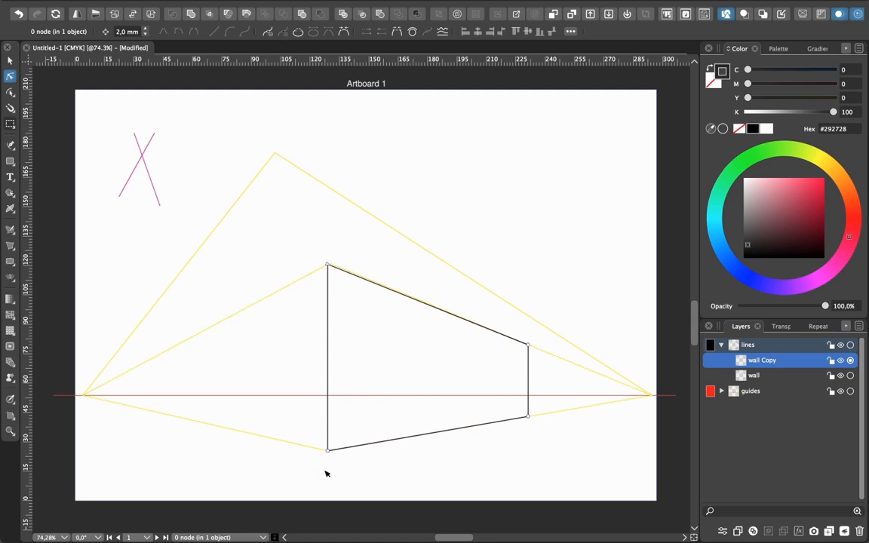
drag(528, 415, 153, 415)
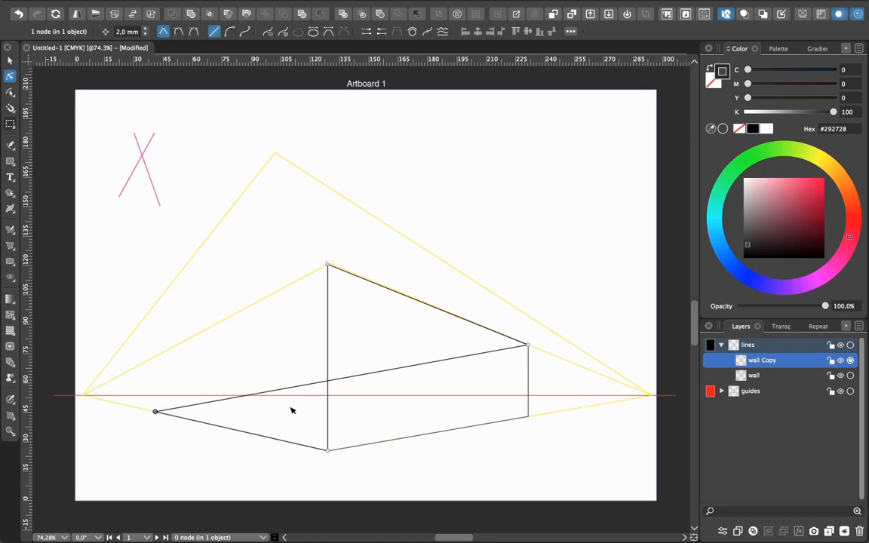
drag(528, 344, 155, 357)
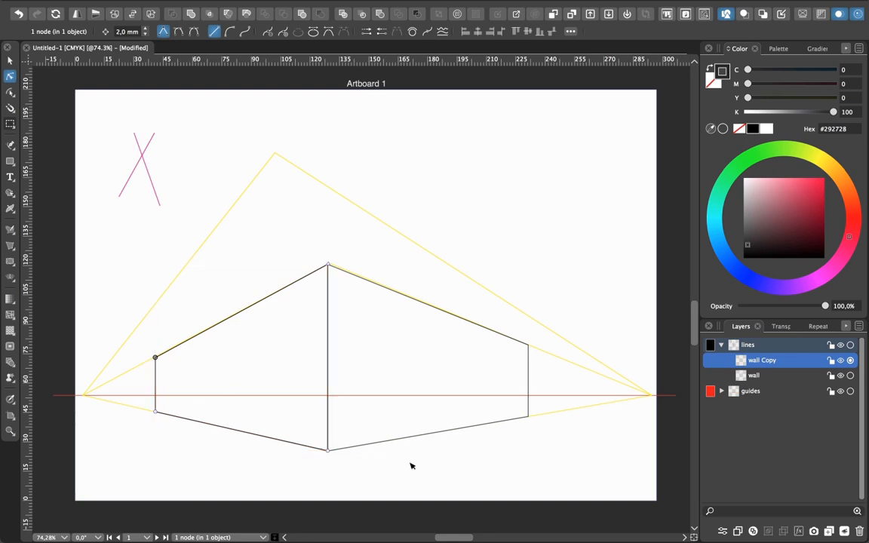
click(427, 469)
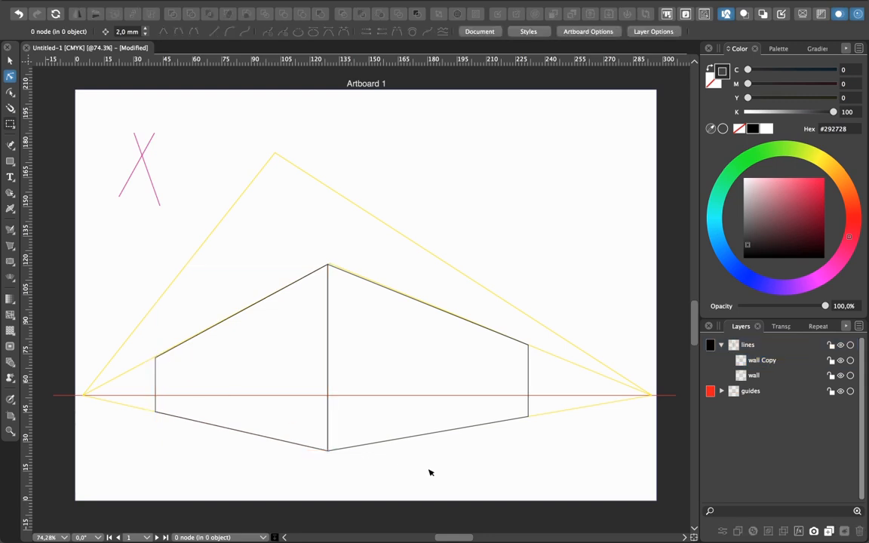
- Move the free corner guide's apex below the horizon to about 143 mm across and 40 mm high, and highlight the wall copy
drag(276, 154, 355, 424)
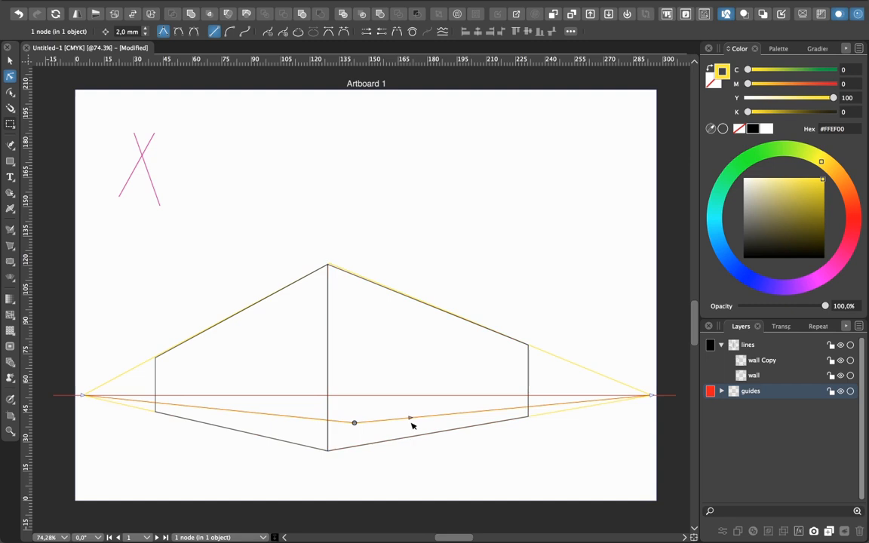
click(423, 471)
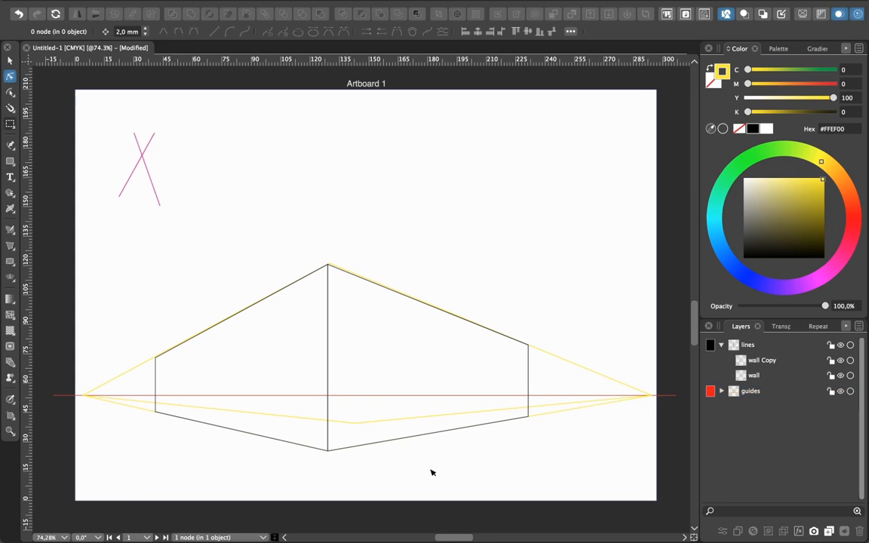
click(777, 361)
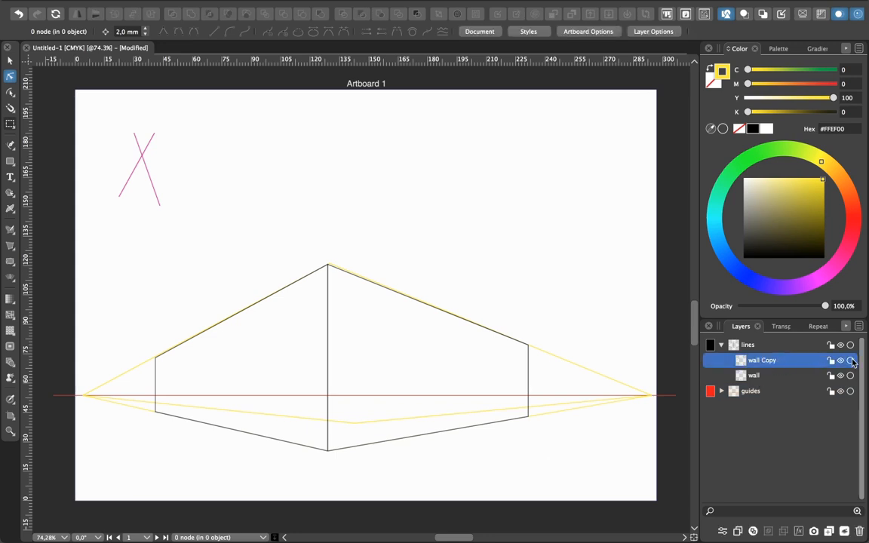
- Duplicate the left wall's path in the lines layer and rename the duplicate "door"
click(771, 362)
right_click(771, 363)
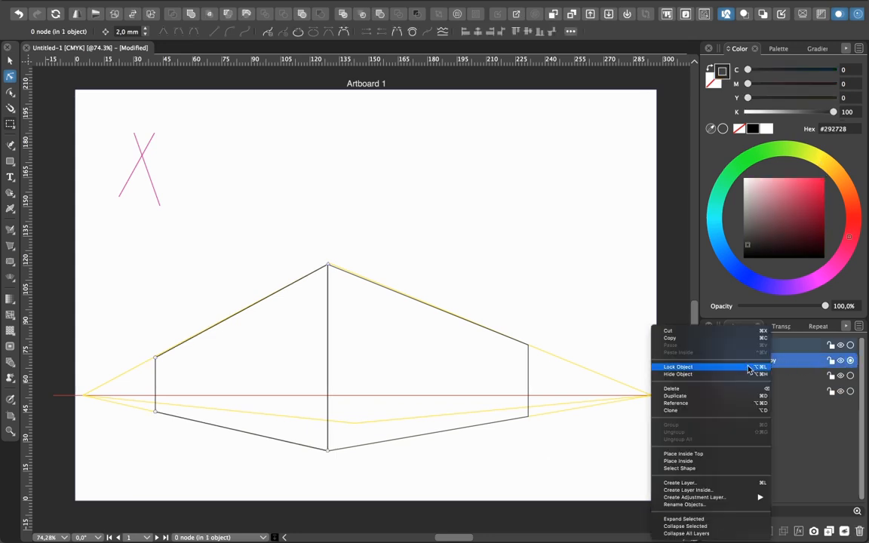
click(704, 394)
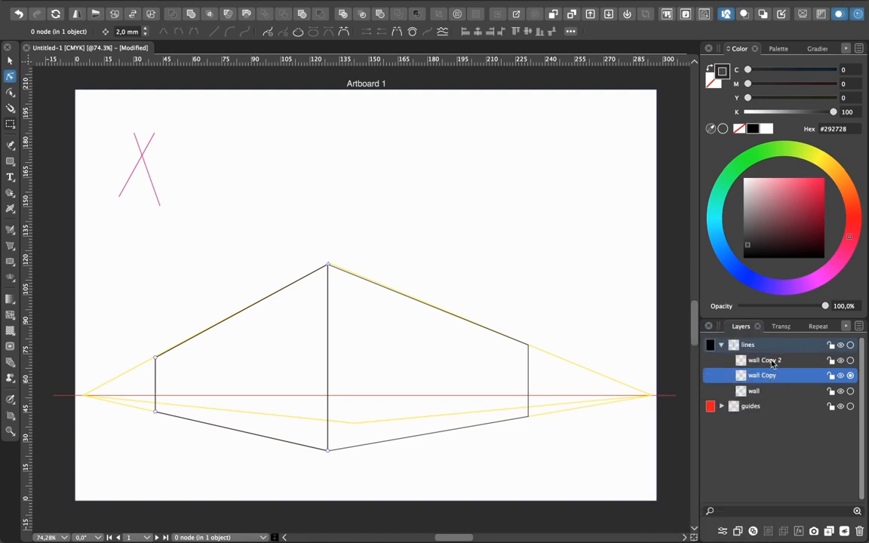
click(771, 361)
text(d)
key(Return)
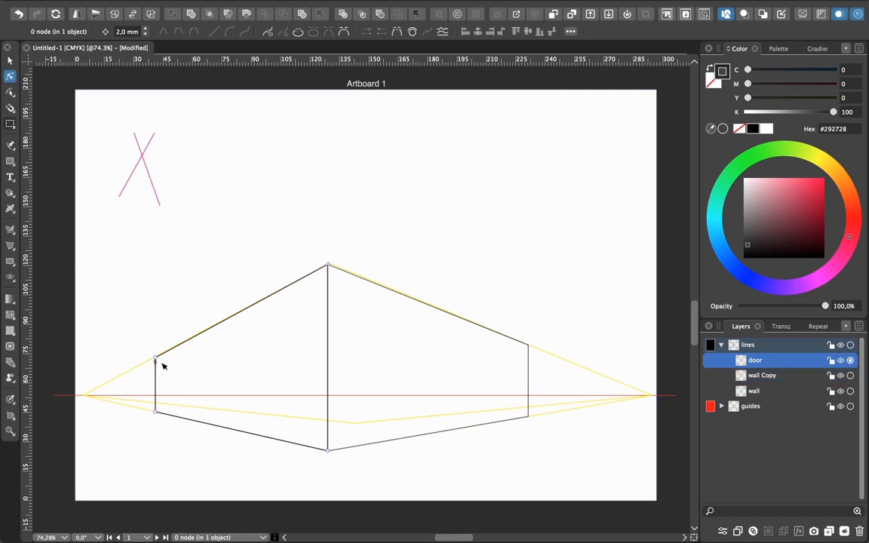
- Gather the door's four nodes into a small rough quadrilateral near the base of the right wall, close to the mid guide's apex
drag(327, 450, 390, 409)
drag(328, 266, 418, 411)
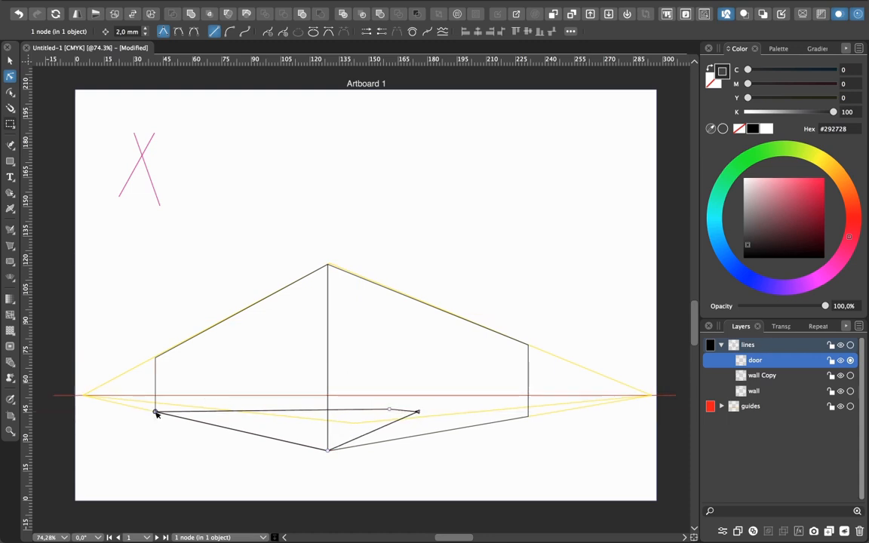
drag(156, 413, 391, 439)
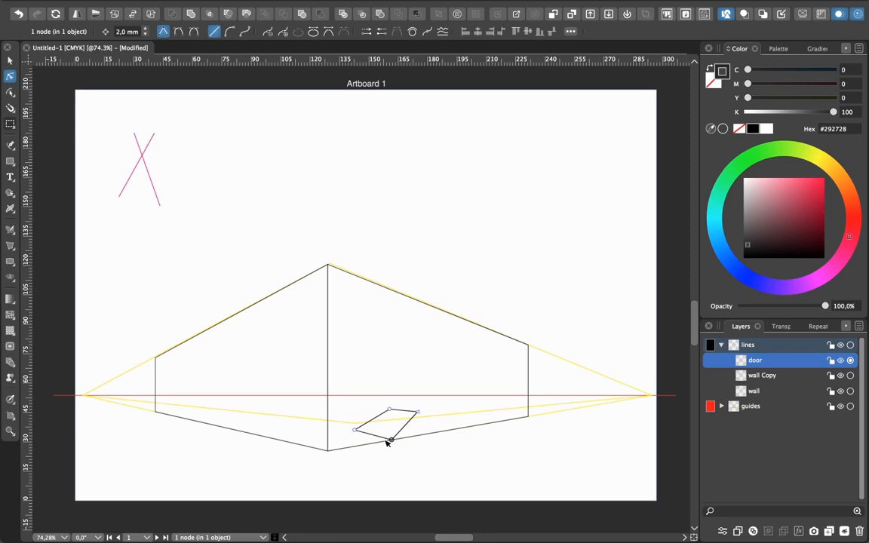
key(super+equal)
scroll(384, 423, down, 3)
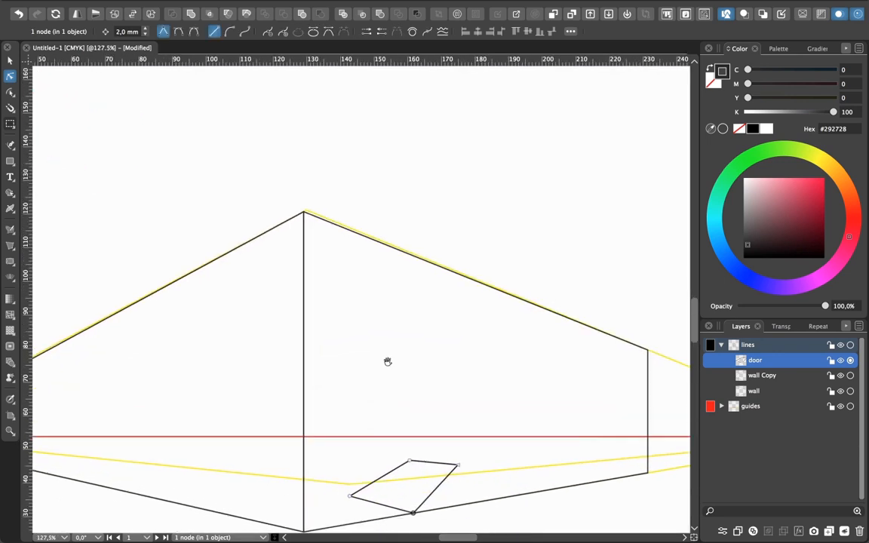
scroll(409, 237, up, 2)
scroll(411, 241, up, 3)
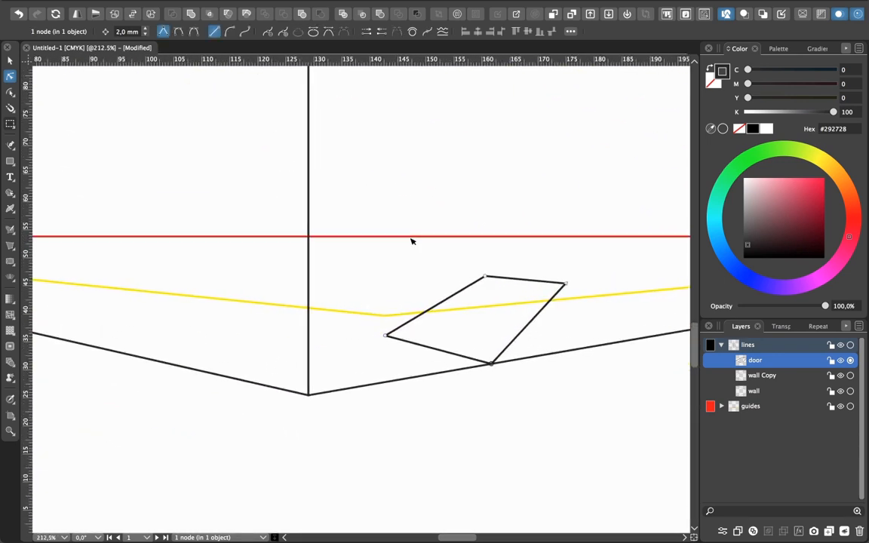
- Align the door's nodes between the mid guide and the right wall's base, with upright sides at about 142 and 148 mm across
drag(385, 338, 431, 410)
drag(487, 278, 385, 316)
drag(439, 414, 382, 384)
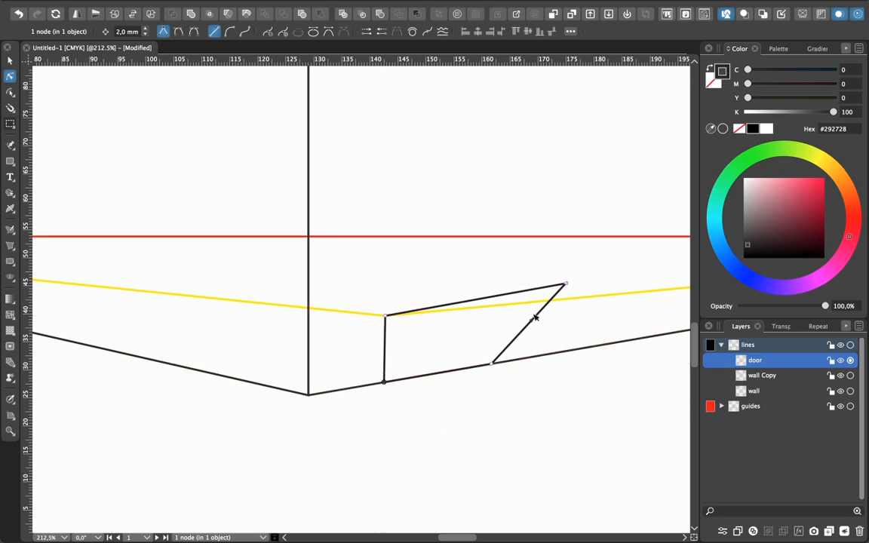
drag(564, 286, 435, 312)
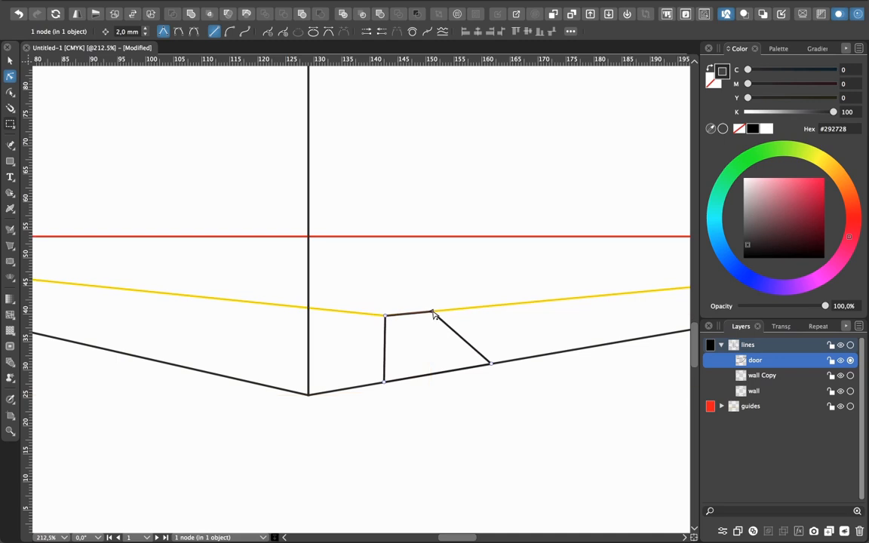
drag(491, 364, 421, 379)
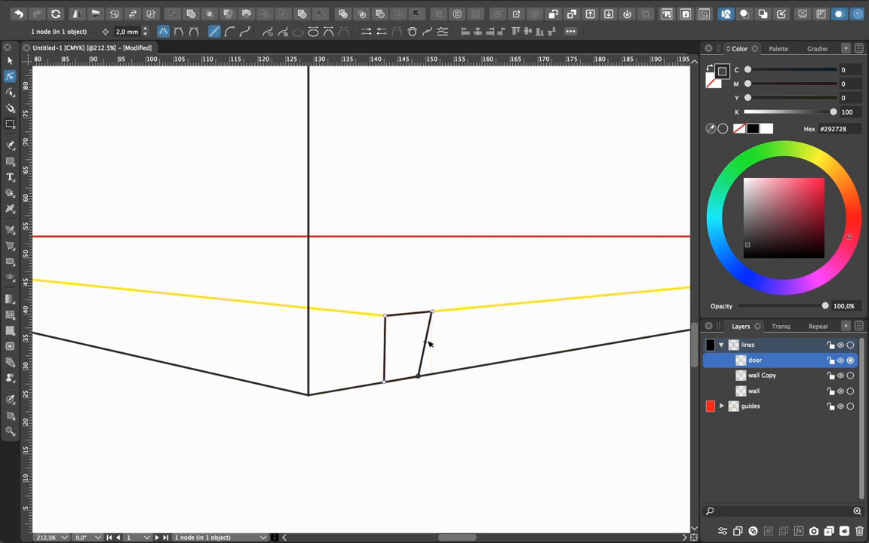
mouse_move(434, 312)
mouse_down()
mouse_move(422, 332)
mouse_move(421, 312)
mouse_up()
click(503, 429)
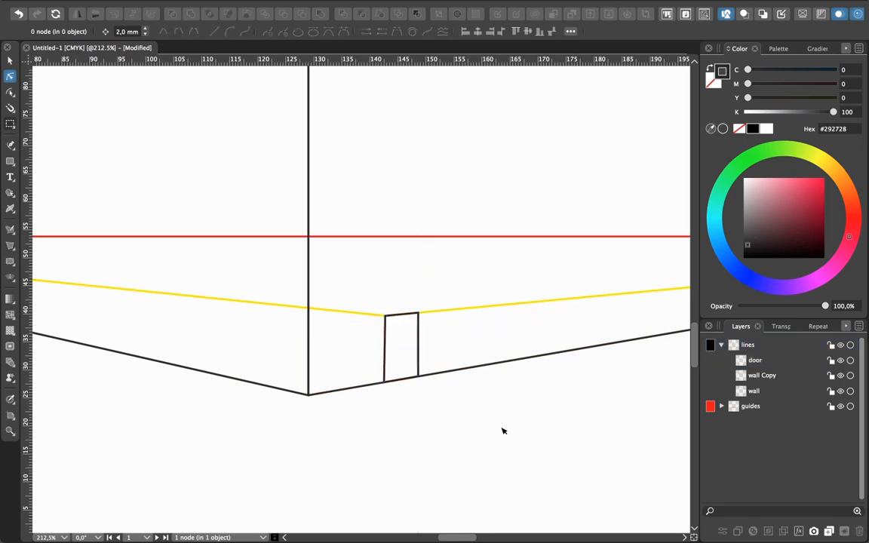
- Move the upper and lower guide apexes to about 74 mm across, at about 111 mm and 28 mm high
scroll(503, 430, down, 5)
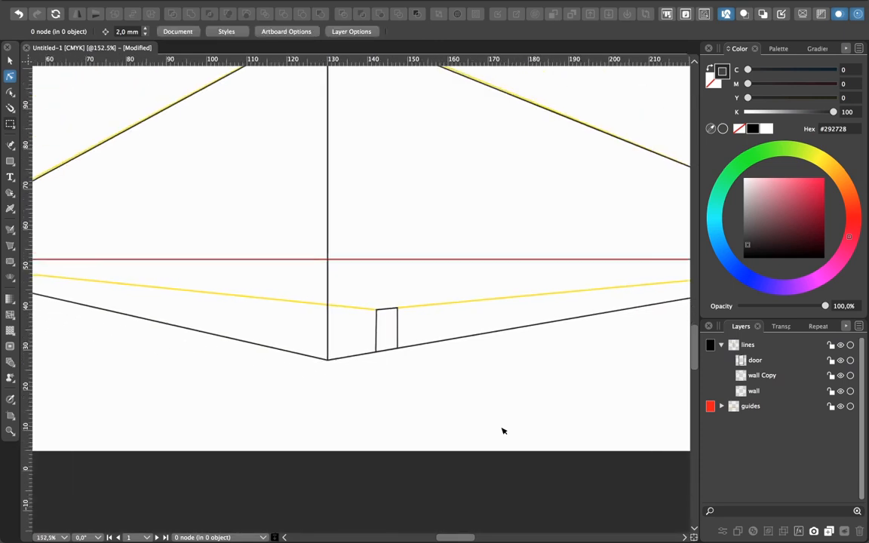
drag(485, 378, 552, 464)
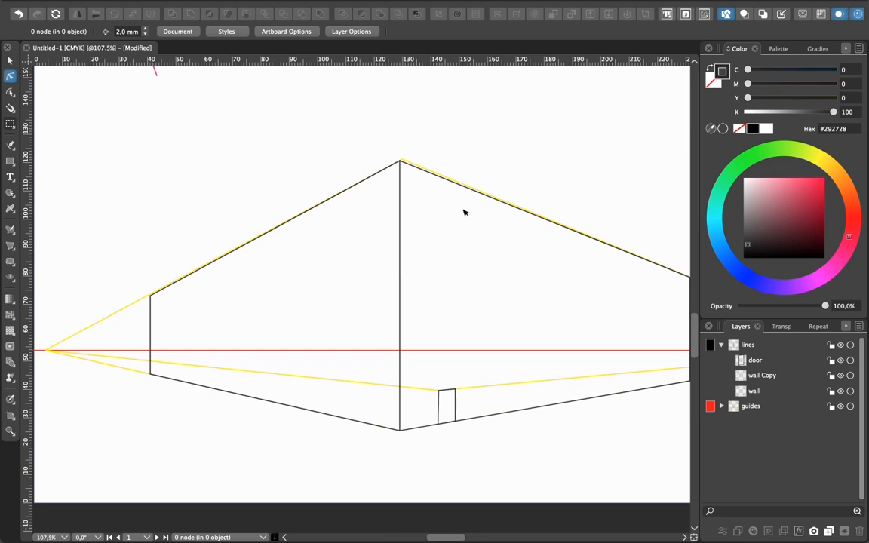
drag(402, 162, 248, 182)
click(423, 389)
drag(437, 391, 242, 425)
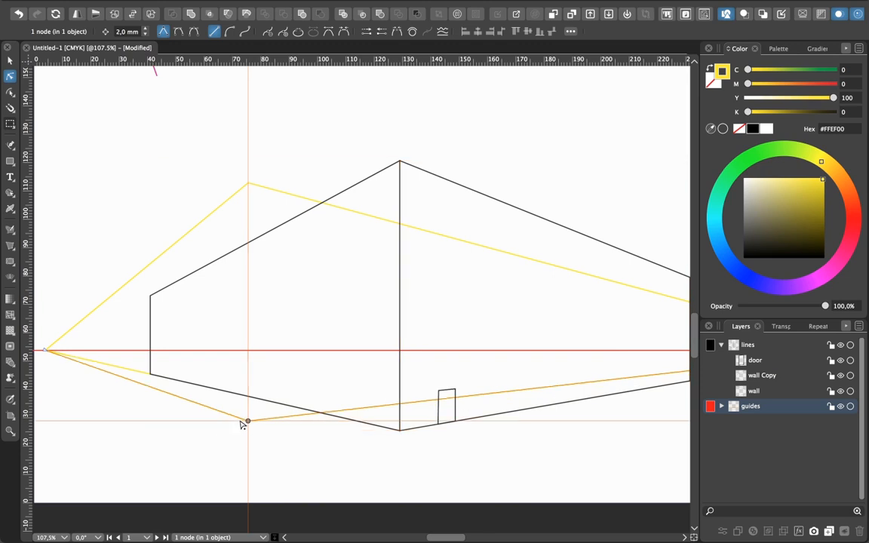
drag(242, 425, 243, 424)
click(313, 455)
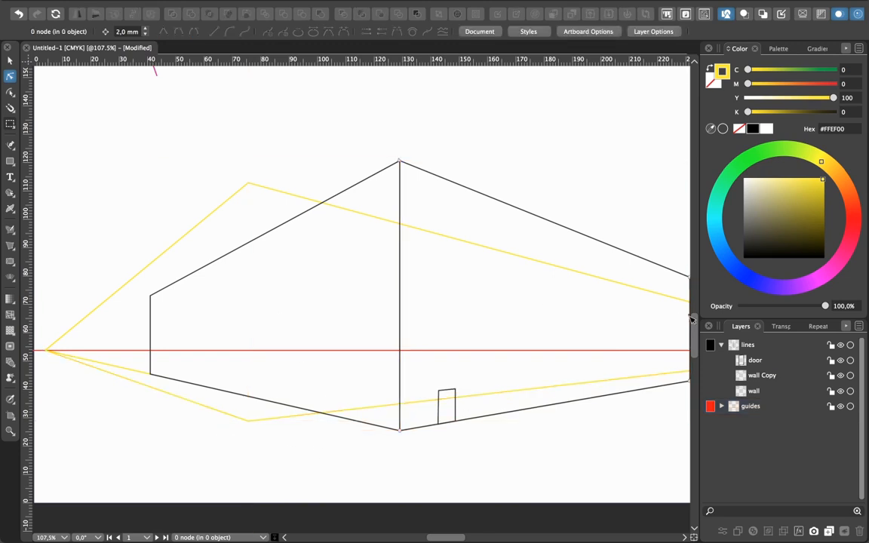
- Duplicate the "wall Copy" path in the lines layer and select the new copy
click(762, 376)
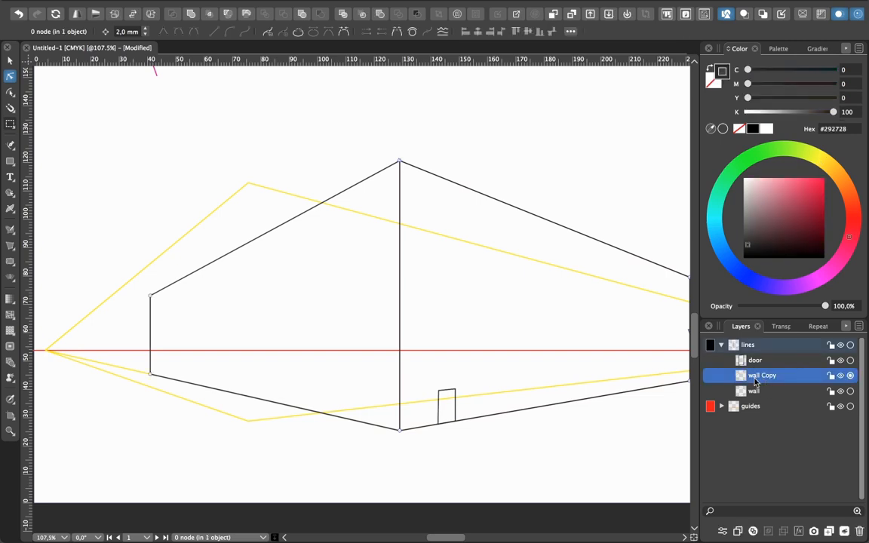
right_click(760, 379)
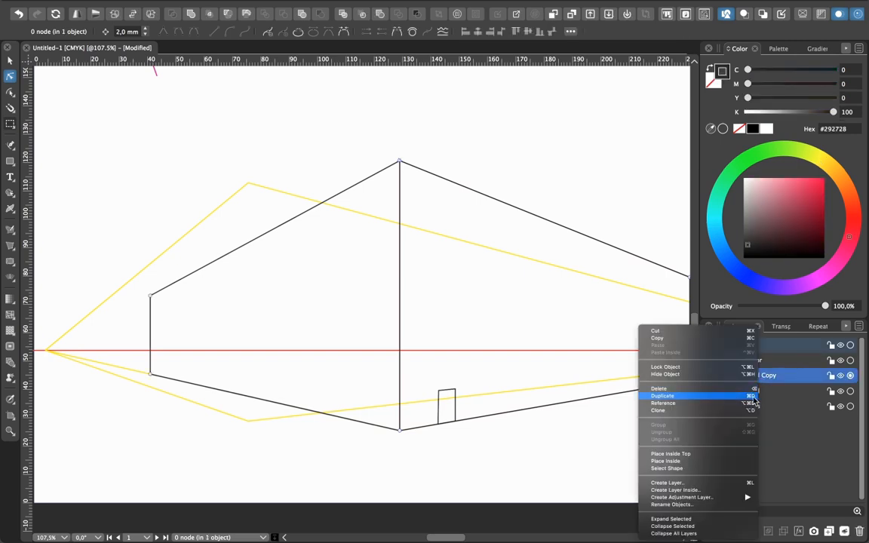
click(749, 396)
click(762, 379)
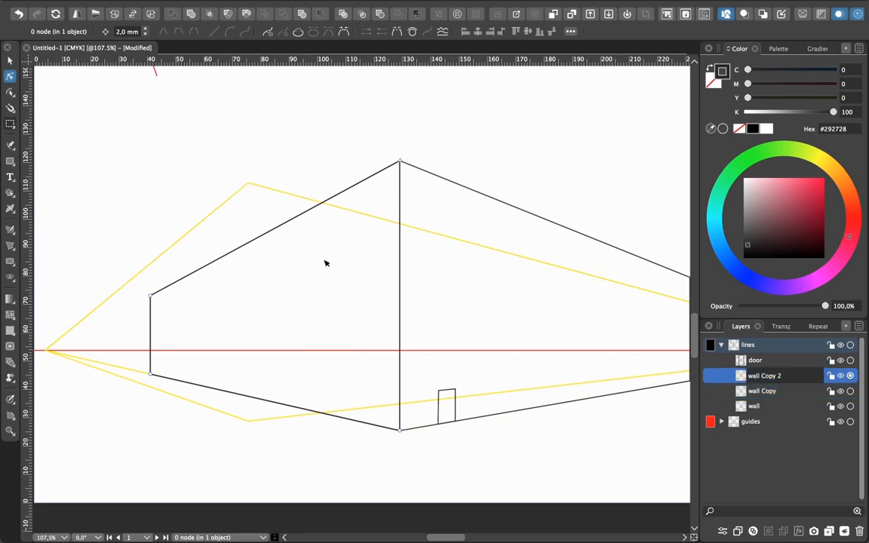
- Reshape the new wall copy along the right-hand guides, with one edge at about 100 mm across and the other at the guide apexes
drag(400, 163, 323, 202)
click(401, 430)
drag(400, 431, 322, 414)
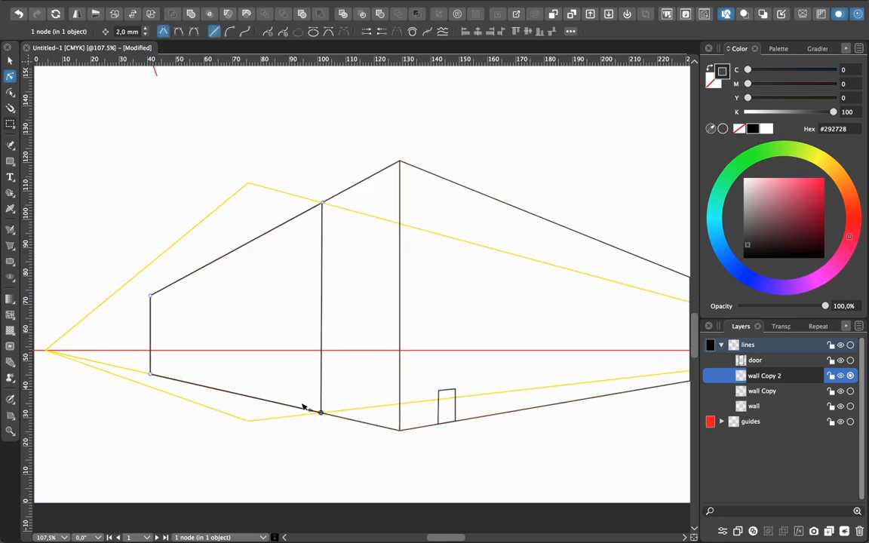
drag(151, 295, 250, 186)
drag(151, 374, 250, 425)
click(302, 457)
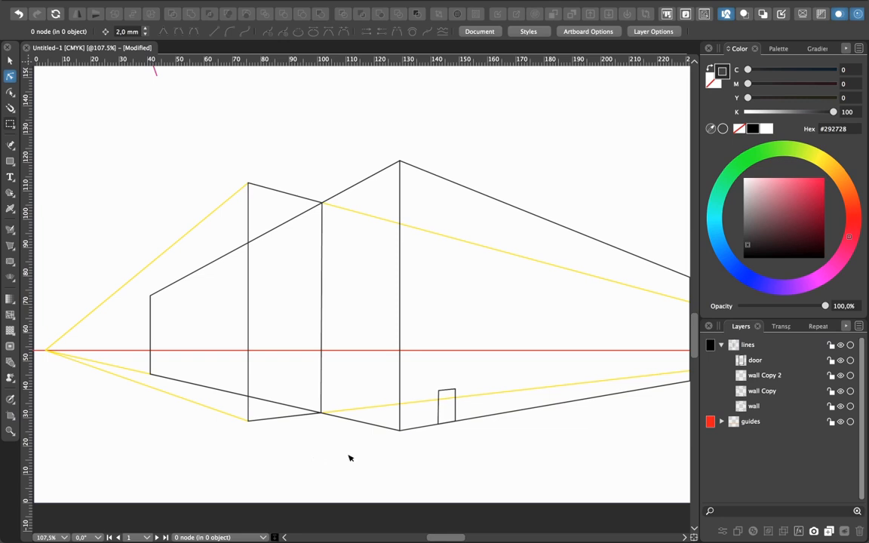
- Duplicate "wall Copy 2" and move the duplicate's right nodes onto the left-hand guides at about 52 mm across
click(850, 375)
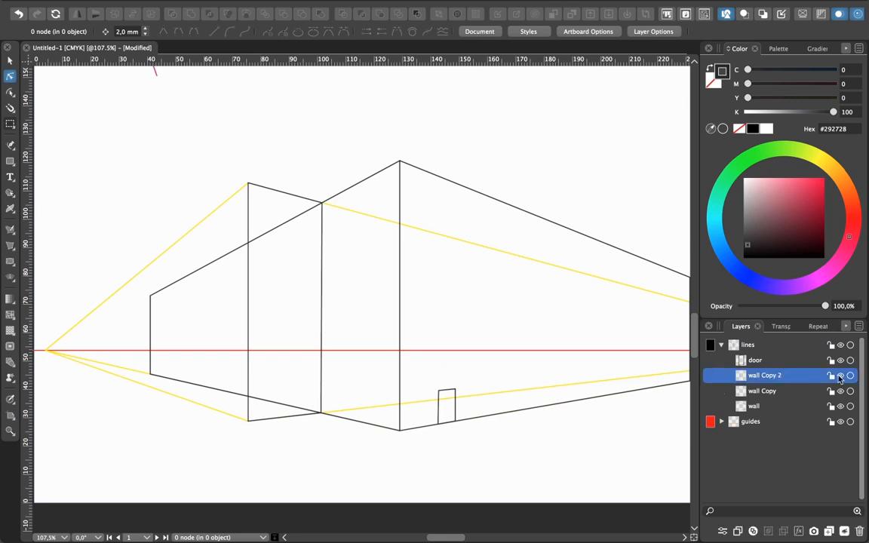
right_click(776, 376)
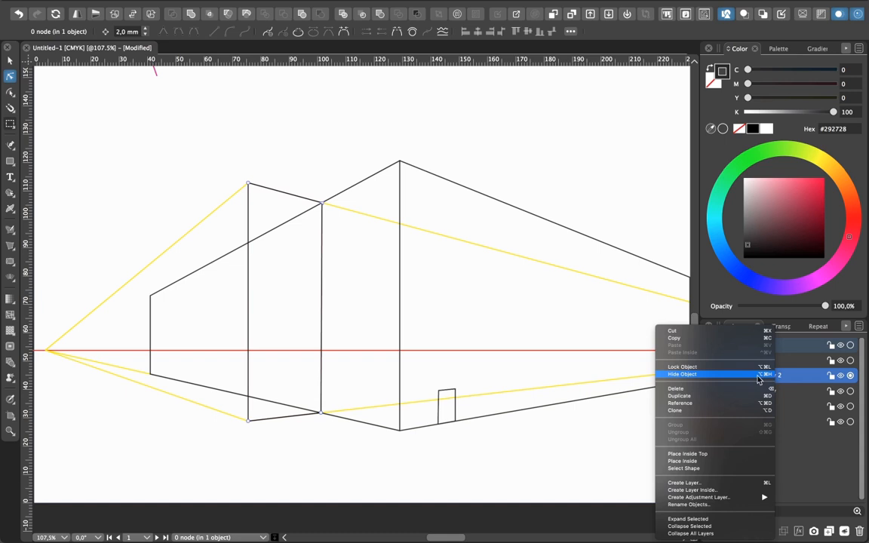
click(719, 398)
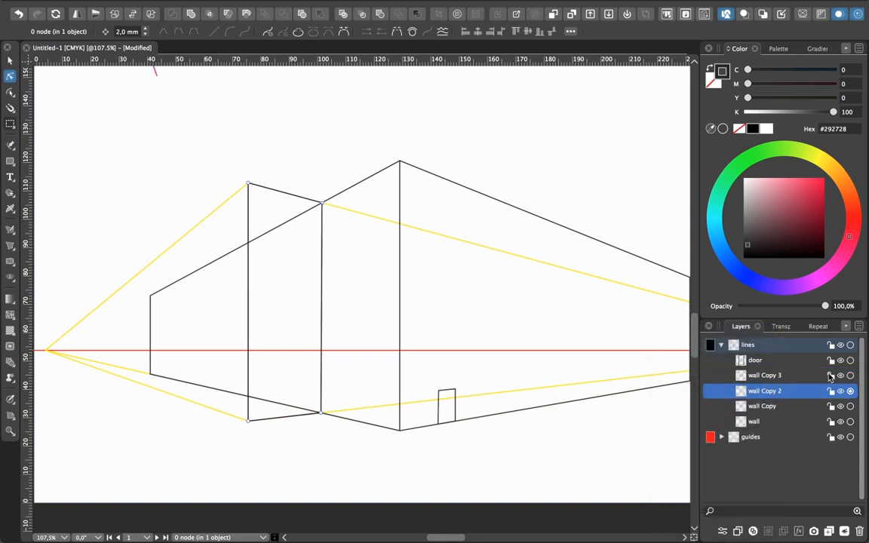
click(850, 375)
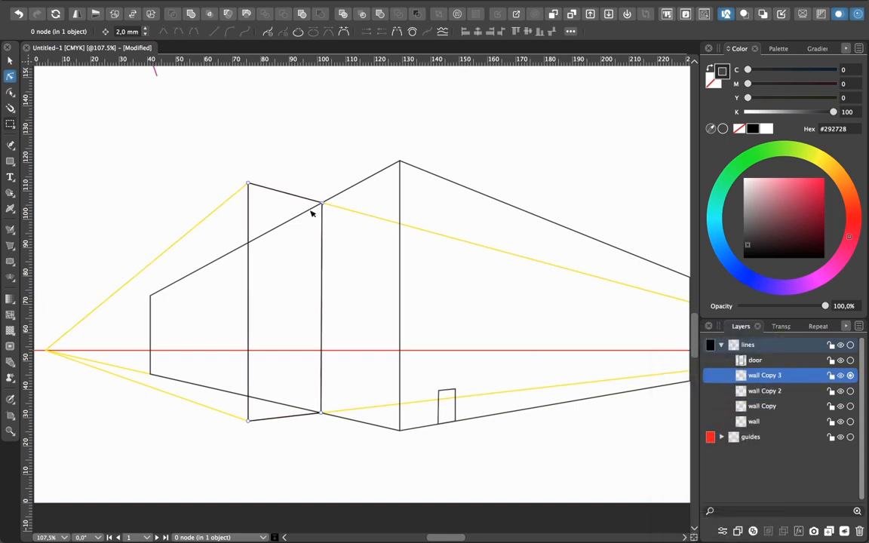
drag(323, 204, 184, 238)
drag(320, 414, 184, 400)
click(187, 443)
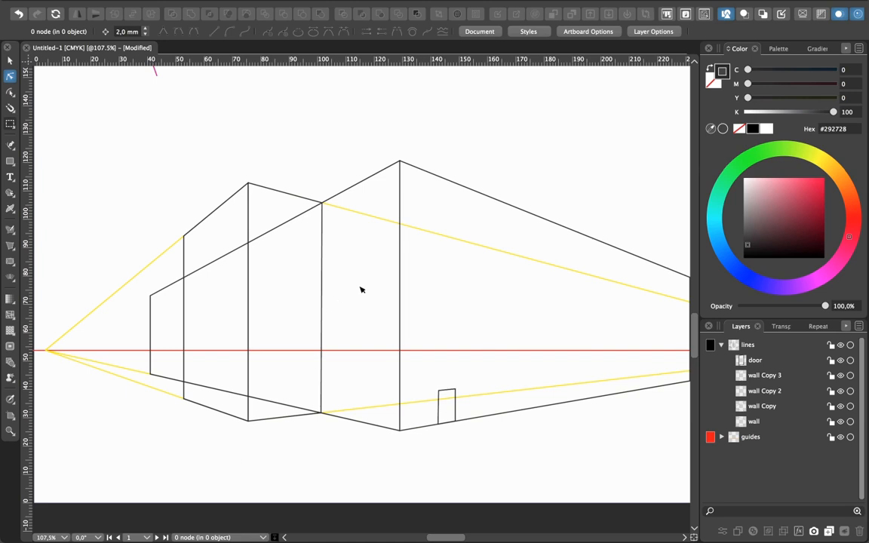
- Move the upper corner guide's apex above the right wall to about 171 mm across and 125 mm high
scroll(506, 307, right, 5)
scroll(506, 307, up, 2)
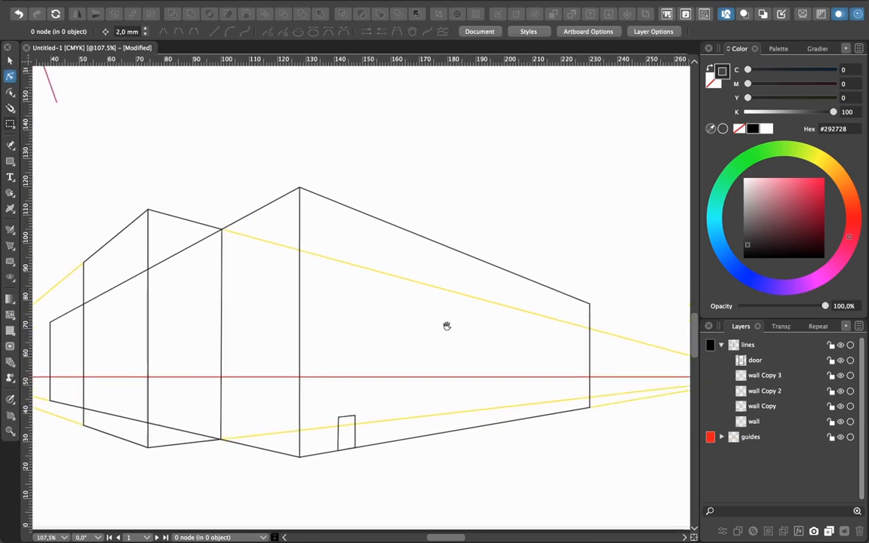
click(261, 243)
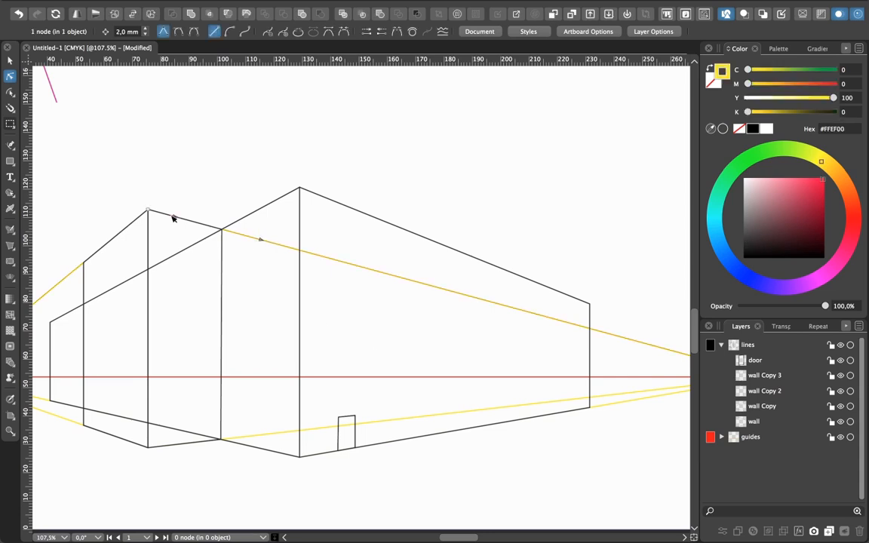
drag(148, 211, 444, 214)
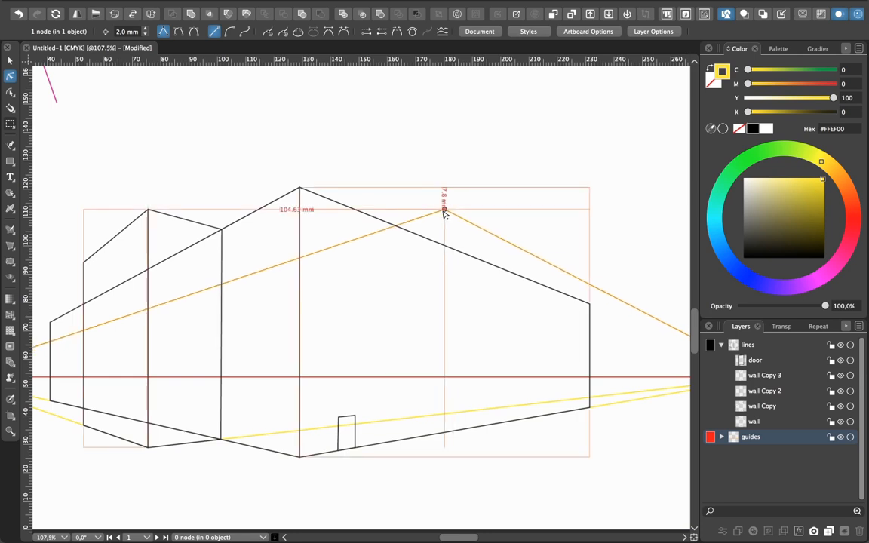
drag(445, 214, 426, 171)
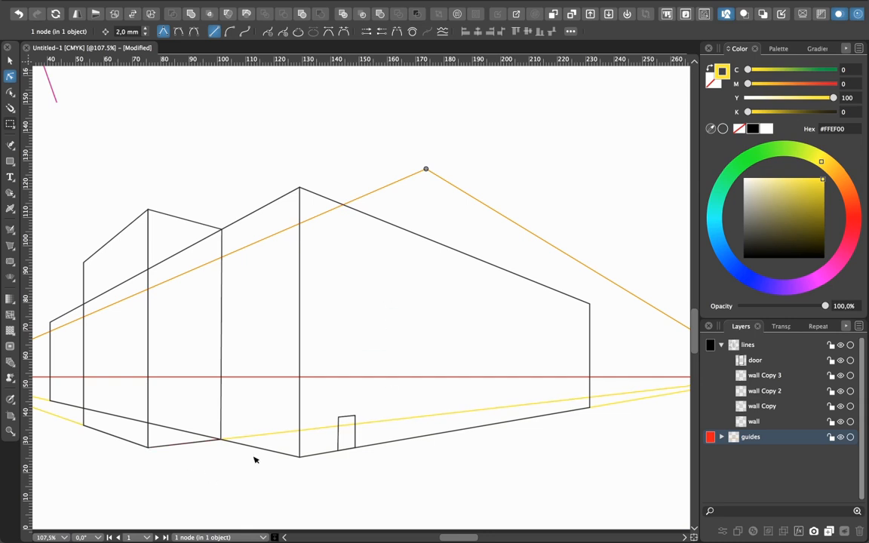
- Add nodes to the right wall's top edge and raise the section between about 170 and 190 mm across up to the guide
click(451, 252)
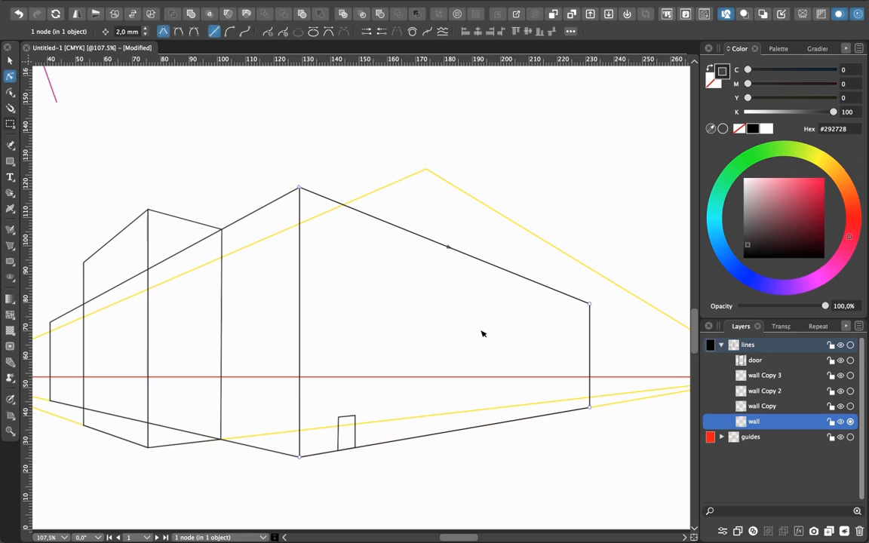
click(418, 235)
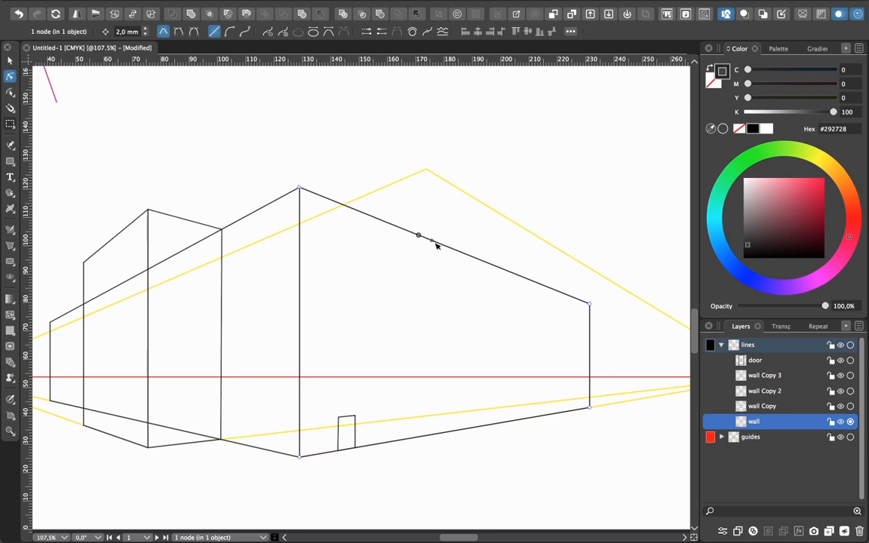
click(479, 260)
drag(436, 246, 481, 202)
click(513, 198)
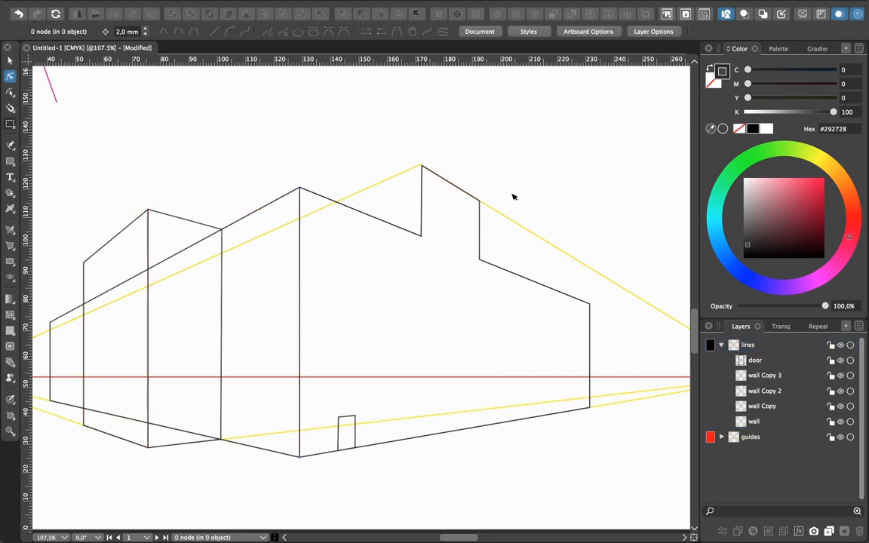
- Draw a closed triangle about 18 mm wide and 21 mm tall above the right wall, and switch to node editing
click(10, 145)
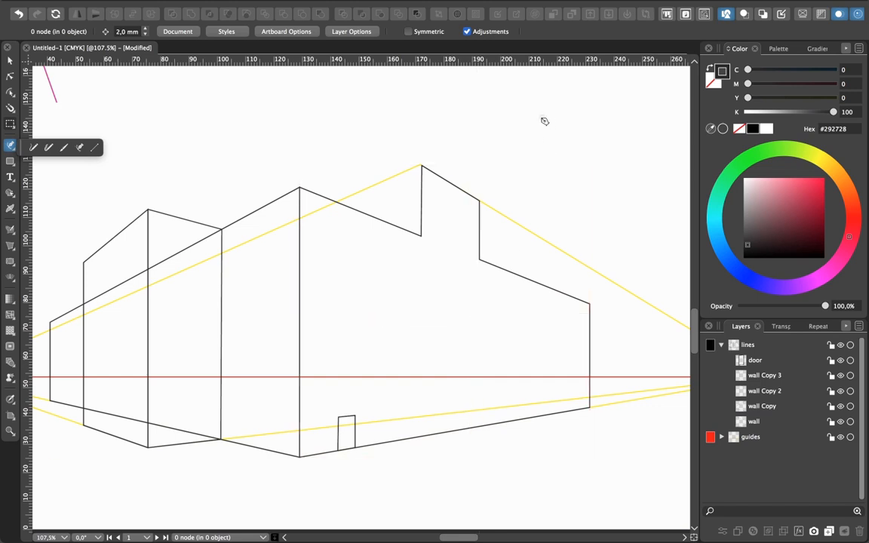
click(526, 128)
drag(579, 103, 578, 163)
click(526, 129)
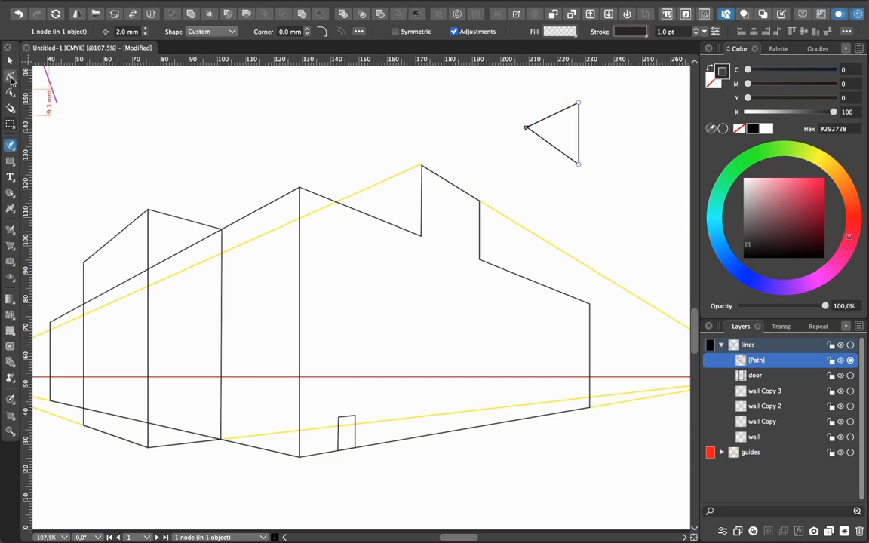
click(10, 77)
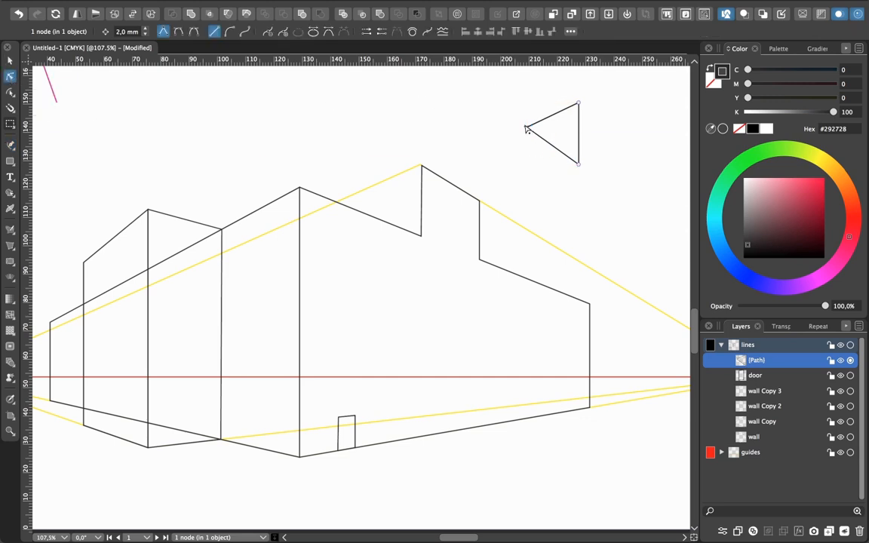
- Reshape the triangle with a fourth node into the raised section's left side face, following the guide out to about 153 mm across
drag(527, 128, 370, 187)
drag(579, 165, 372, 219)
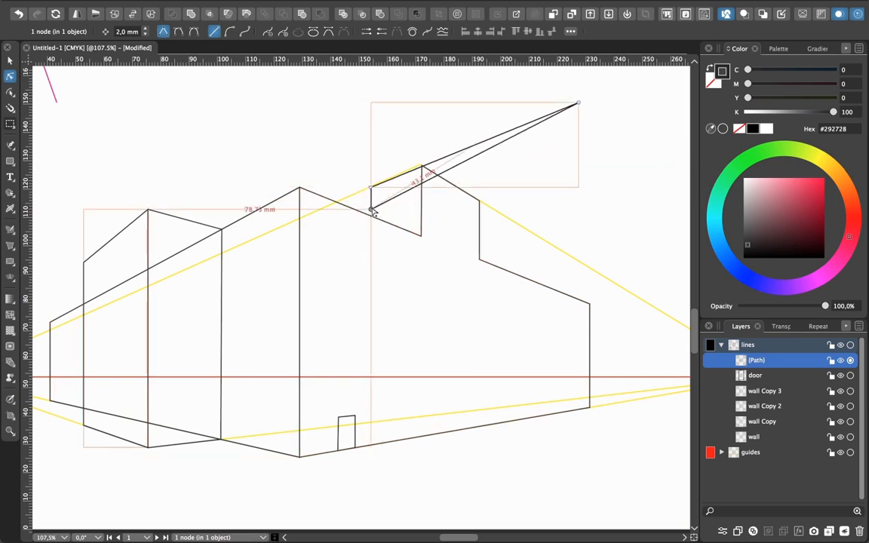
drag(579, 102, 422, 166)
click(420, 234)
mouse_move(414, 228)
mouse_down()
mouse_move(390, 194)
mouse_move(423, 239)
mouse_up()
click(491, 177)
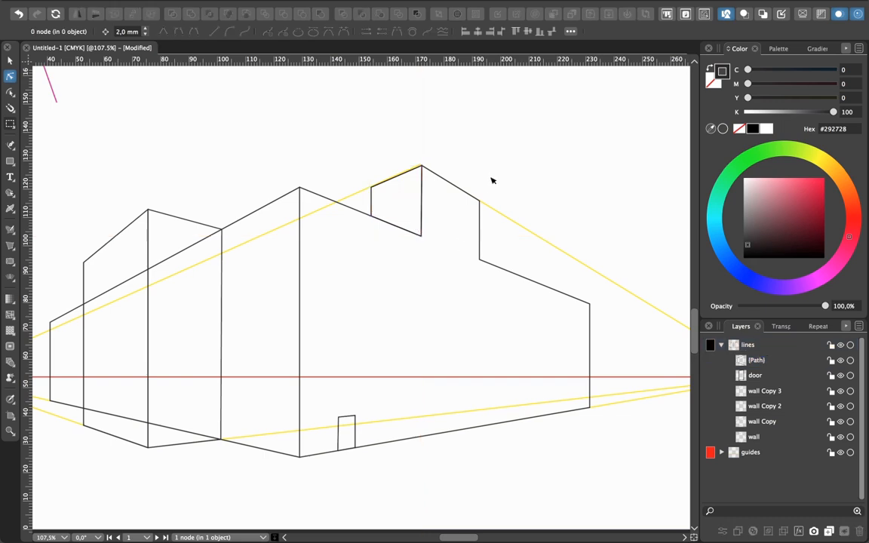
- Move the upper corner guide's apex to the side face's far top corner and another corner guide's apex to the raised section's right top corner
click(421, 165)
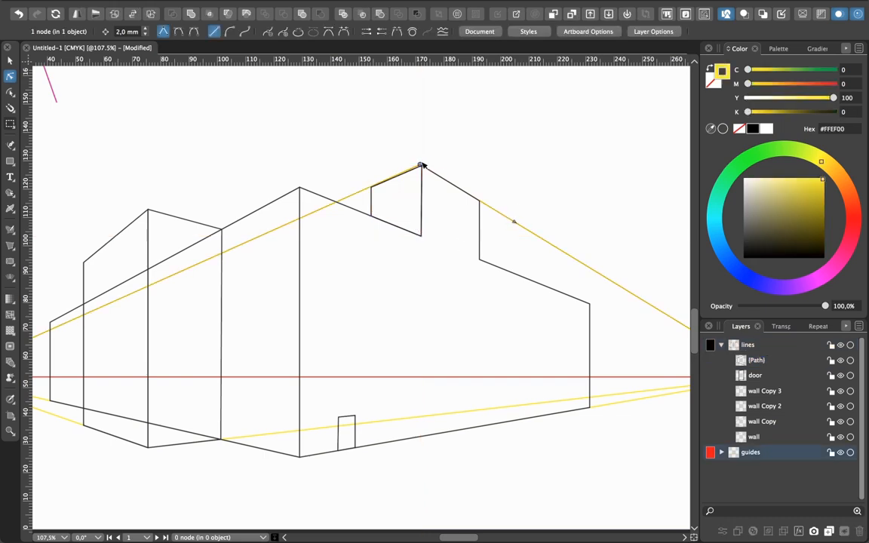
drag(421, 165, 427, 108)
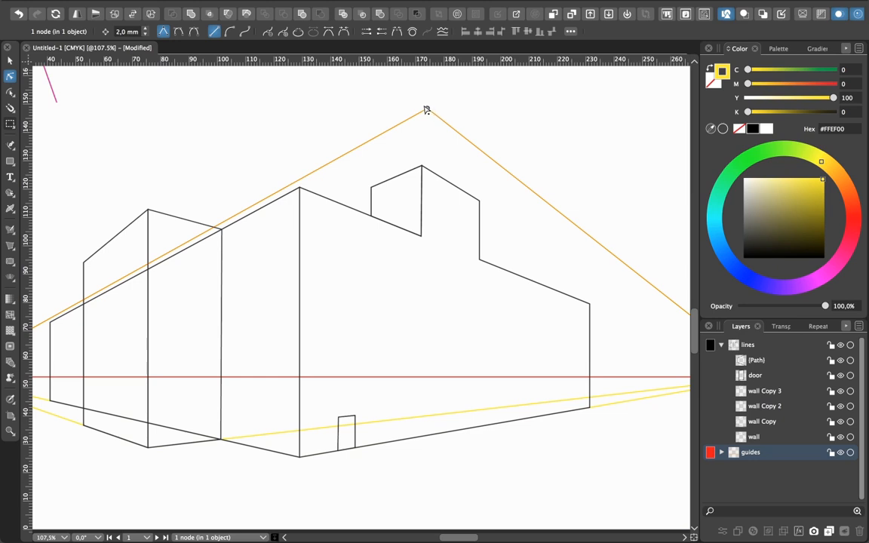
drag(427, 110, 372, 190)
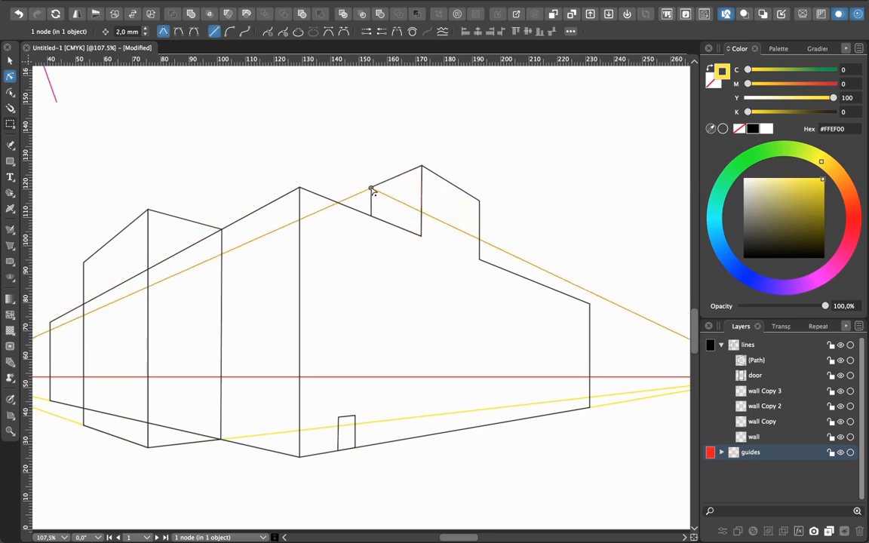
drag(263, 432, 479, 201)
click(524, 198)
- Move the end nodes of the two magenta mid guides to form crossing diagonals between the corners of the raised section's top
drag(427, 320, 459, 386)
drag(268, 200, 313, 310)
click(116, 258)
drag(117, 259, 493, 381)
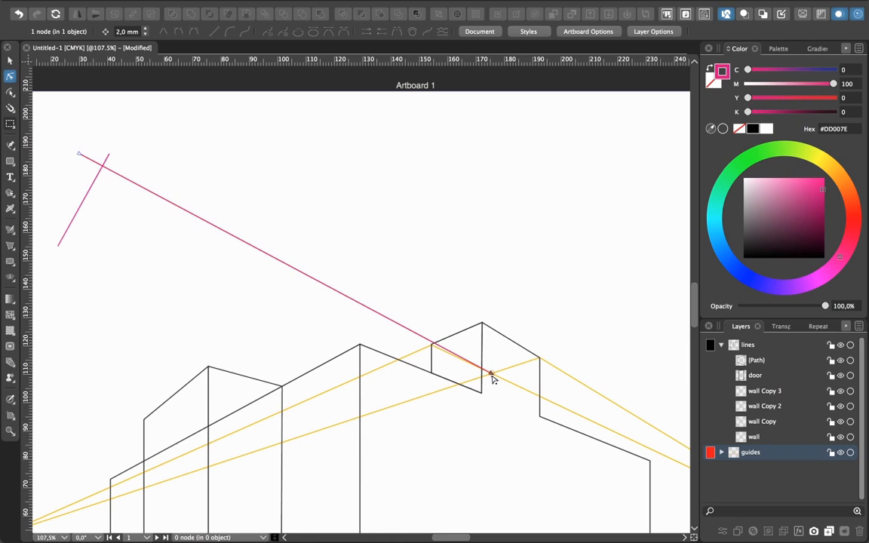
drag(80, 155, 484, 330)
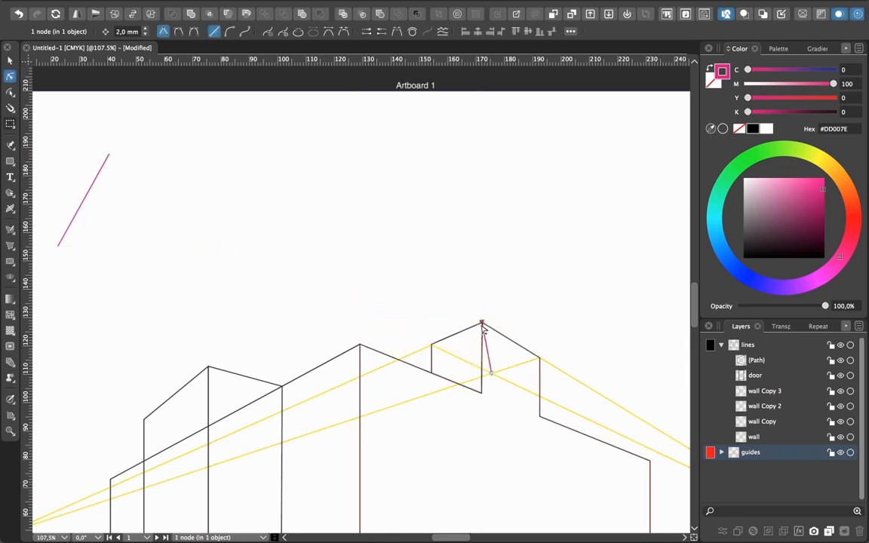
mouse_move(109, 155)
mouse_down()
mouse_move(363, 316)
mouse_move(539, 359)
mouse_up()
drag(58, 249, 432, 347)
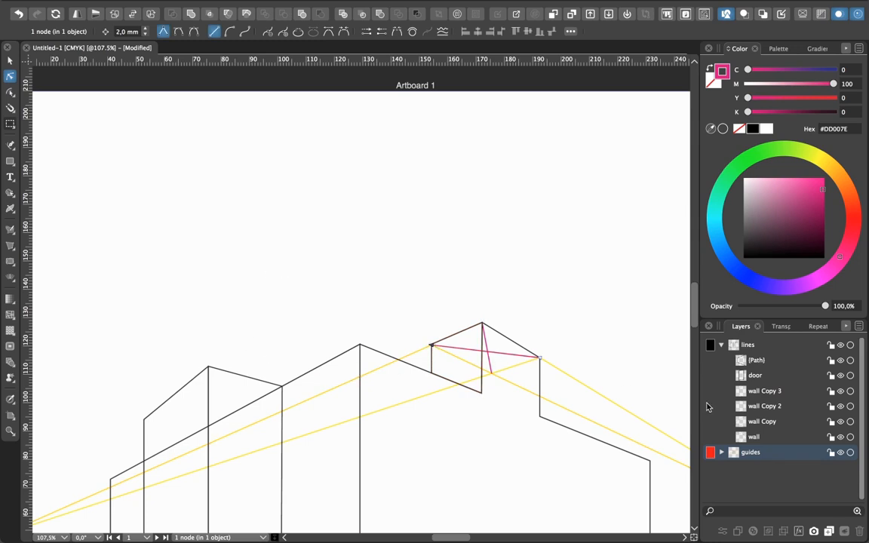
- Duplicate a "mid" guide and run it upright from the diagonals' crossing to about 145 mm high, then collapse the guides layer
click(721, 452)
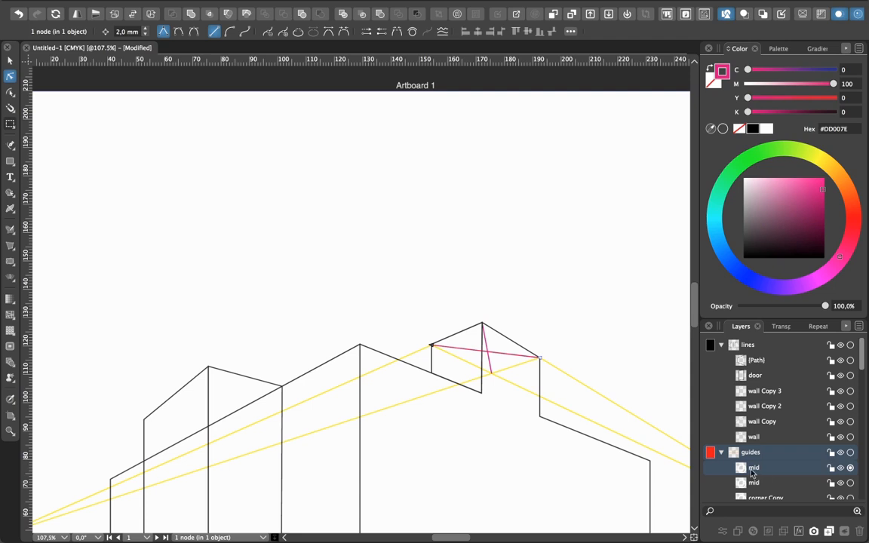
click(785, 468)
right_click(787, 473)
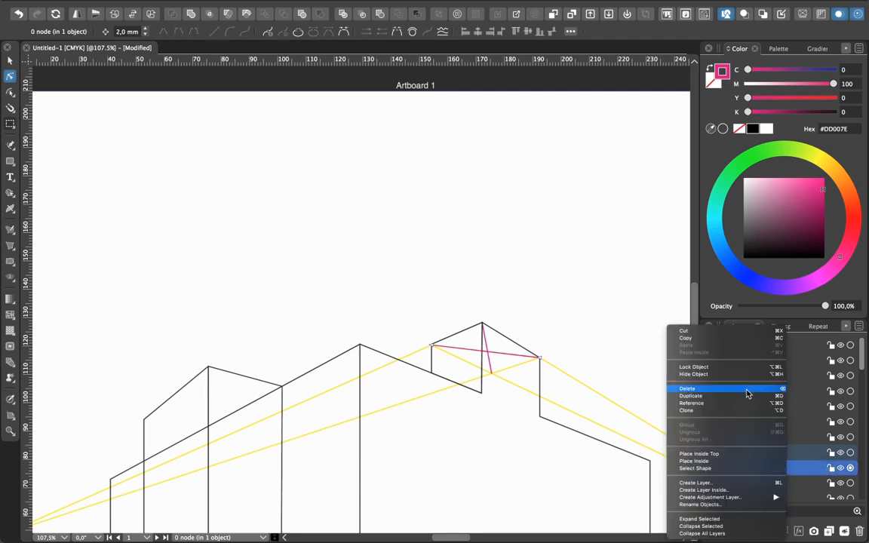
click(730, 397)
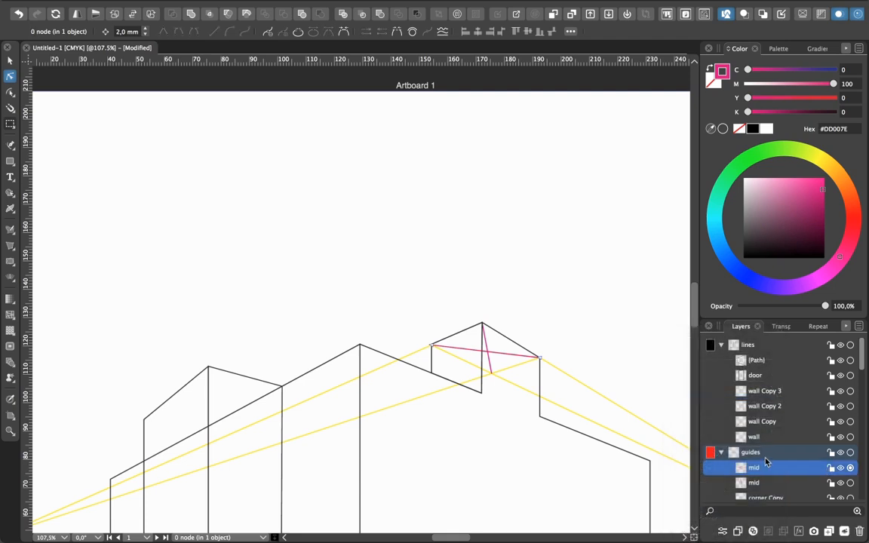
drag(541, 362, 491, 248)
click(436, 347)
drag(439, 346, 487, 352)
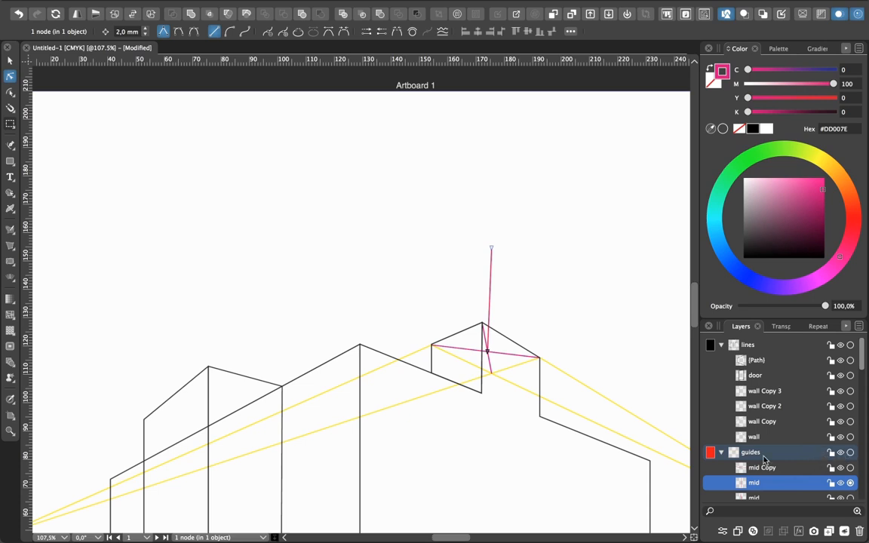
click(722, 452)
drag(490, 247, 486, 269)
click(558, 300)
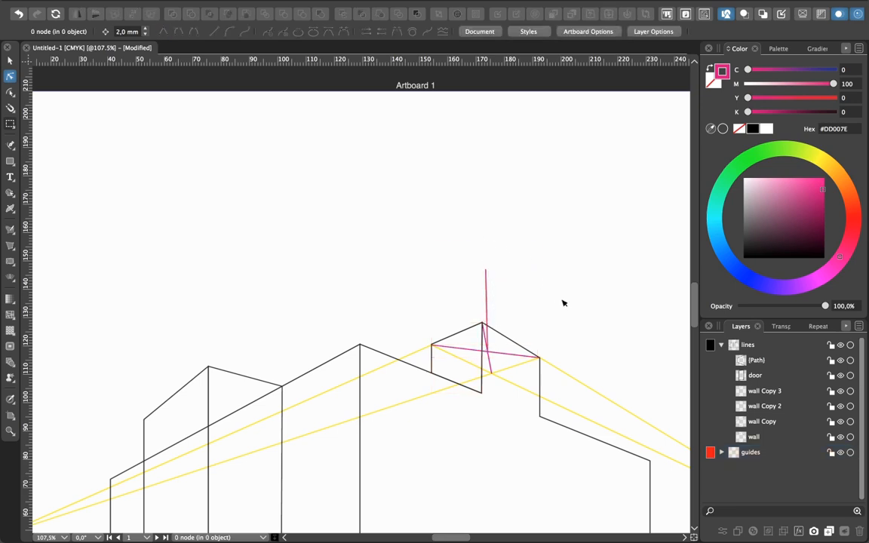
- Draw a closed triangle about 21 mm wide and 21 mm tall above the building on the lines layer, and switch to node editing
click(758, 360)
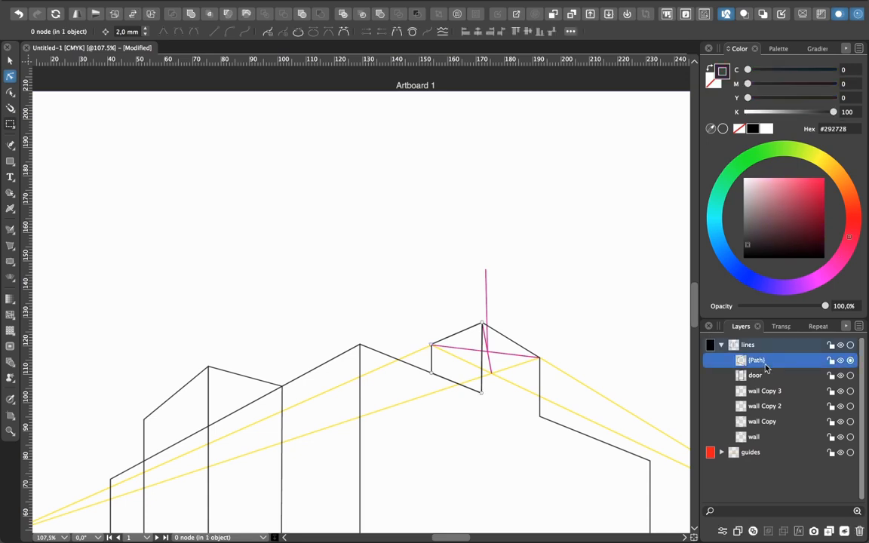
click(10, 144)
click(337, 226)
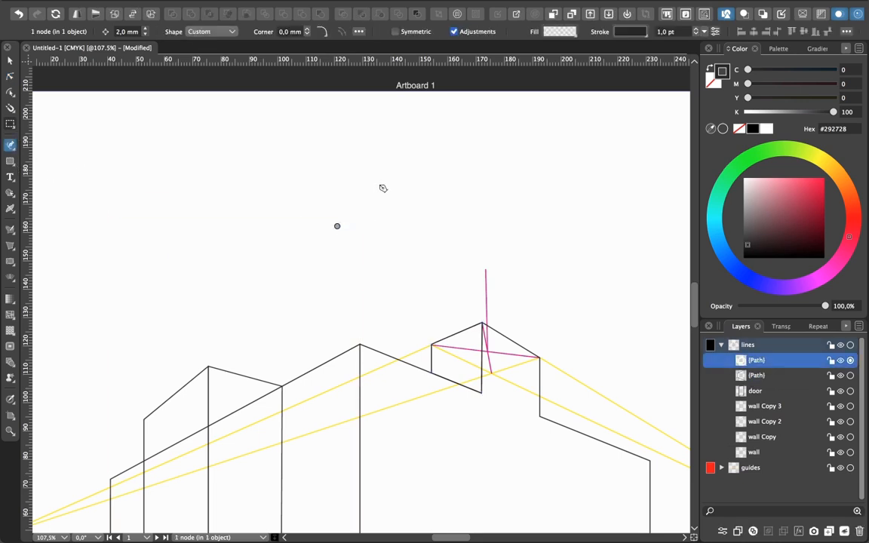
click(381, 185)
click(398, 244)
click(337, 227)
key(a)
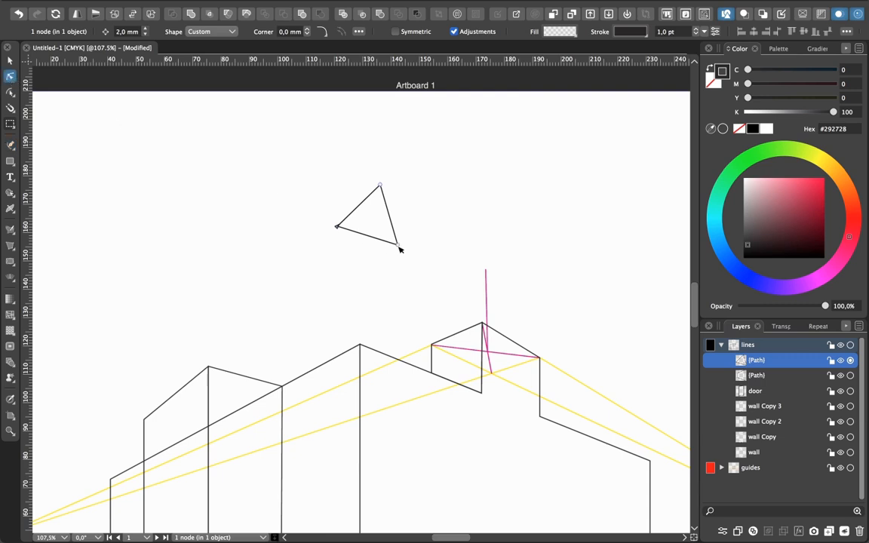
- Move the triangle's nodes to the raised section's near and left top corners and the vertical guide's tip to form the left roof face
drag(397, 243, 482, 323)
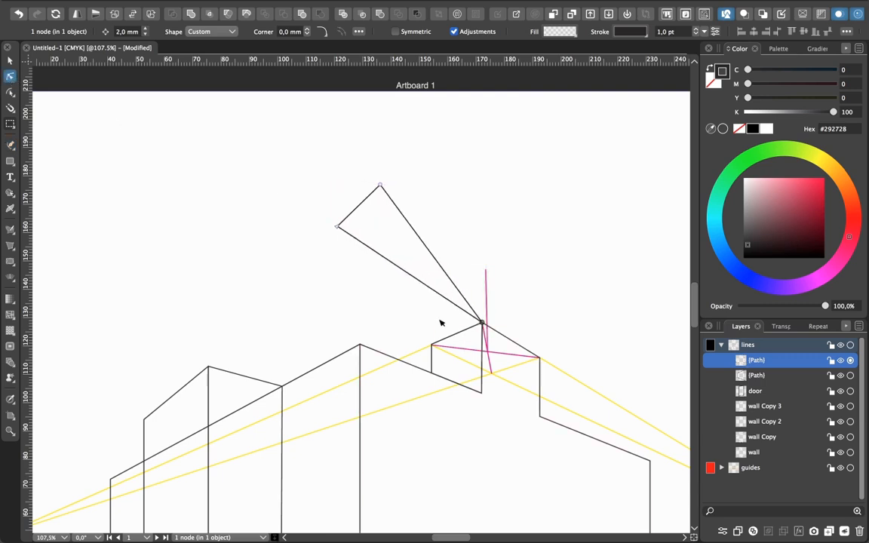
drag(337, 226, 432, 348)
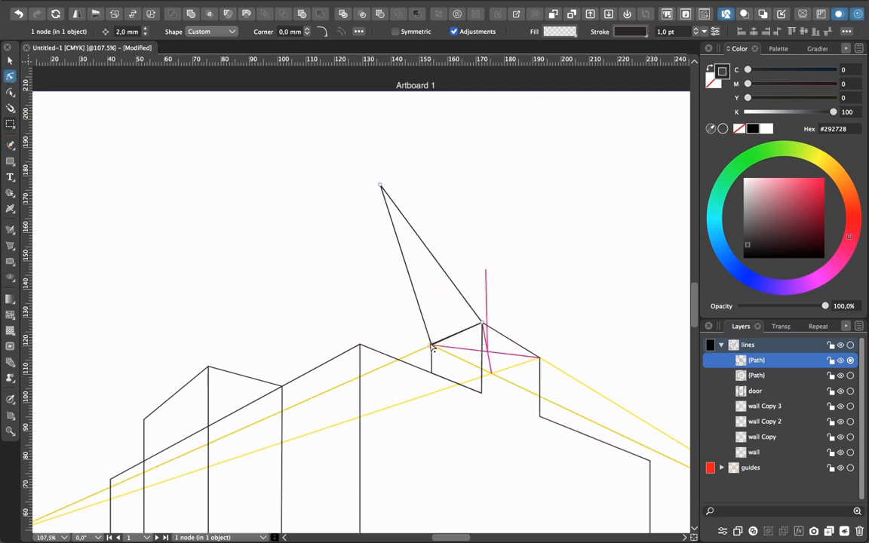
drag(381, 187, 486, 274)
click(538, 292)
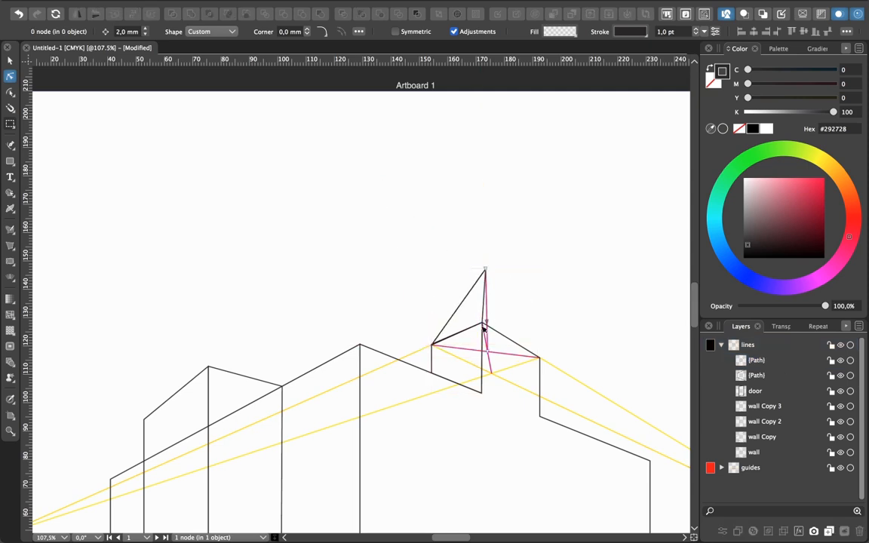
- Duplicate the roof triangle and move the duplicate's left node to the raised section's right top corner to form the right roof face
click(810, 362)
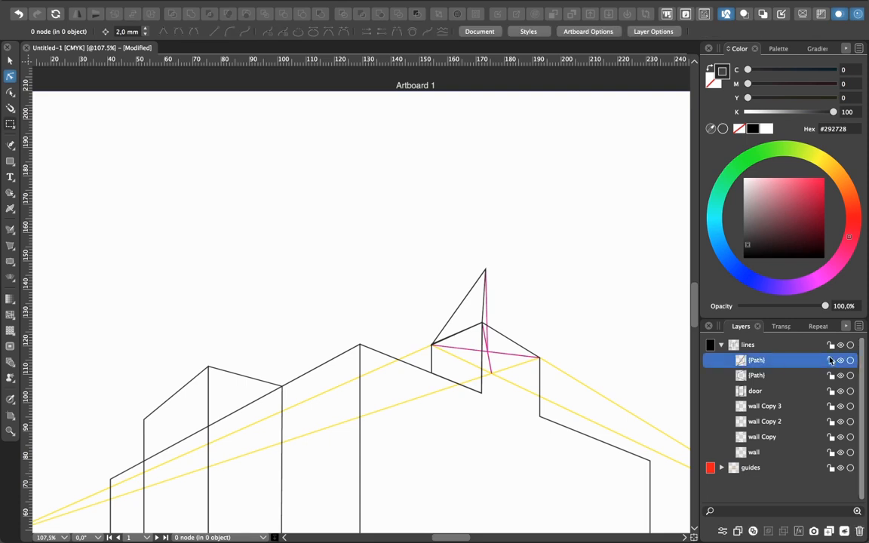
right_click(785, 361)
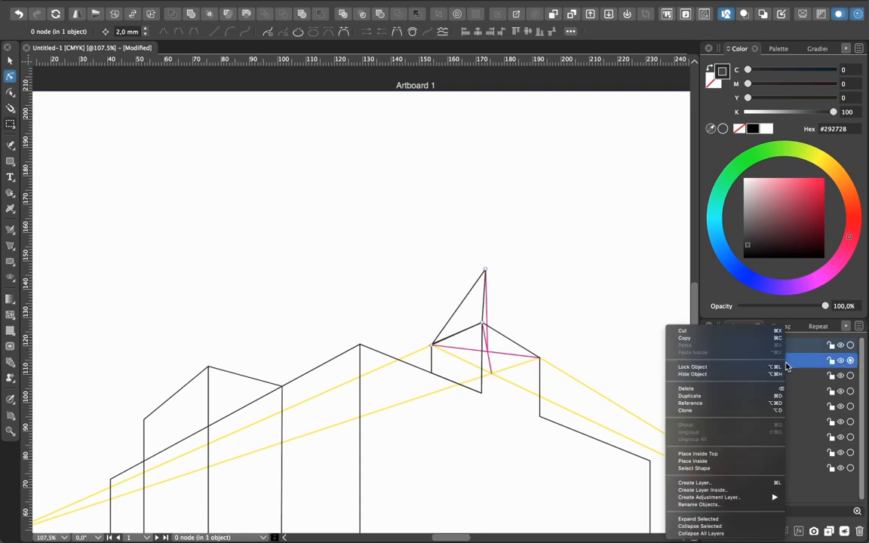
click(744, 397)
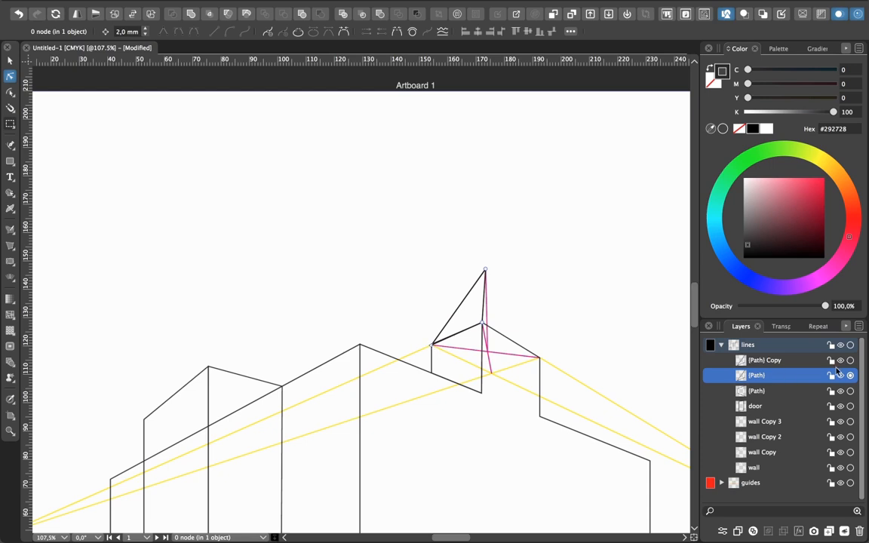
click(763, 360)
drag(433, 347, 543, 362)
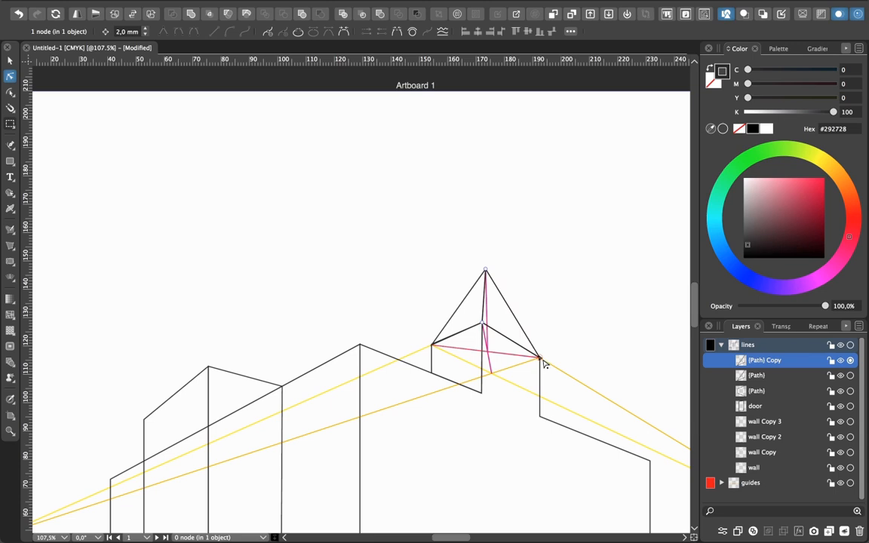
click(638, 374)
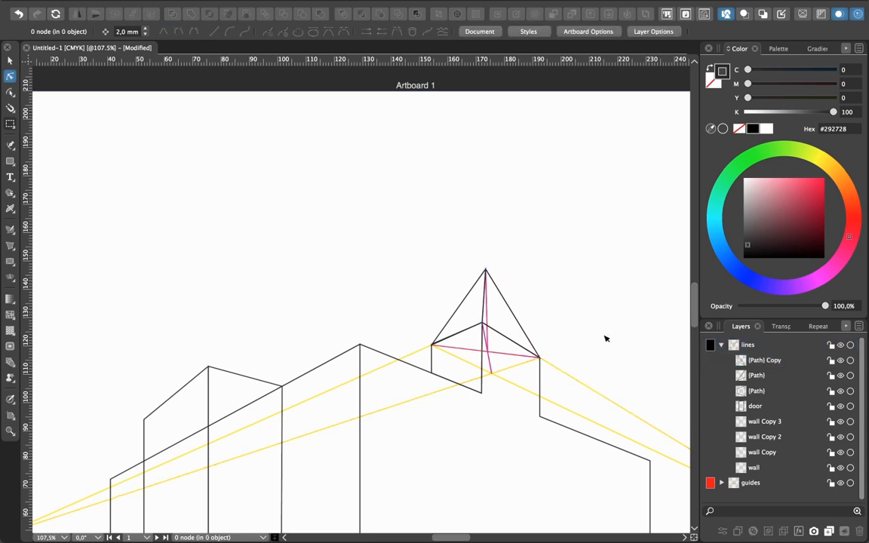
- Hide the guides layer to check the building's lines alone, and show it again
click(841, 484)
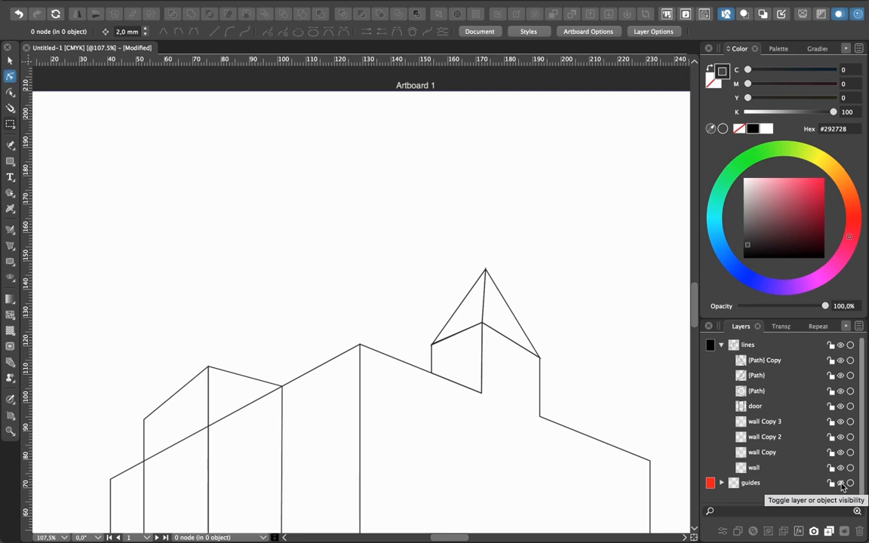
click(841, 484)
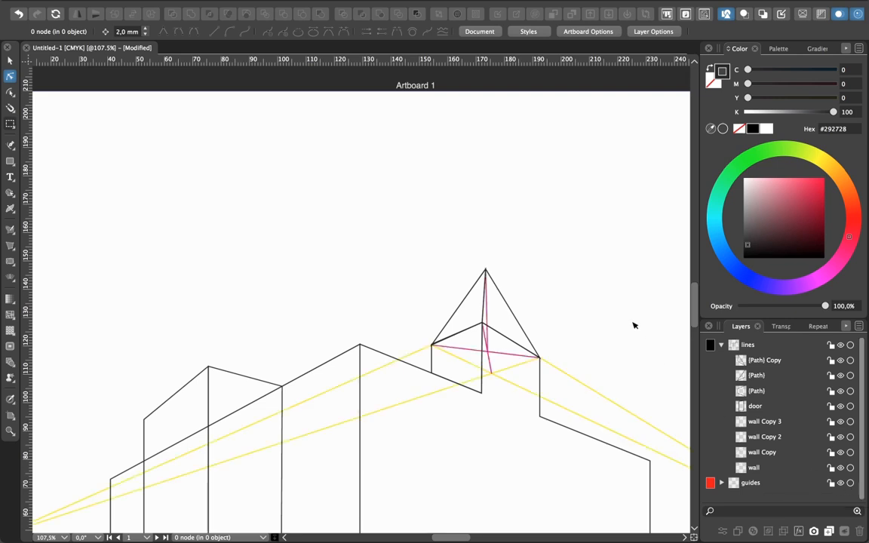
key(super+minus)
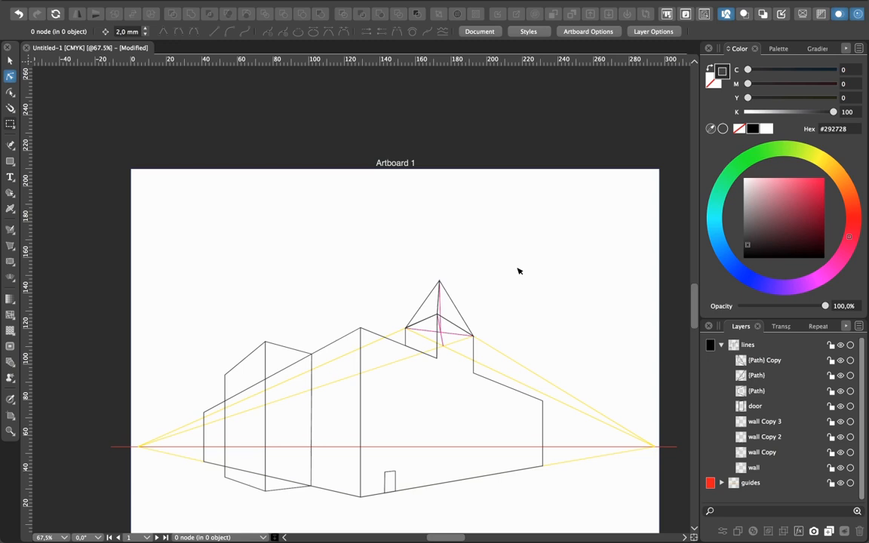
- Draw a rectangle about 5 mm wide and 14 mm tall near the artboard's upper edge, and switch to the selection tool
click(11, 163)
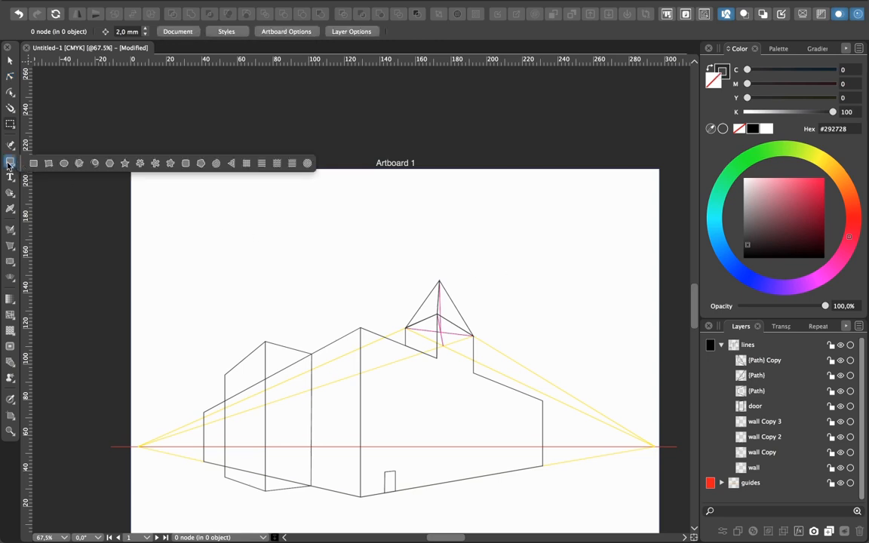
click(10, 163)
drag(474, 190, 482, 217)
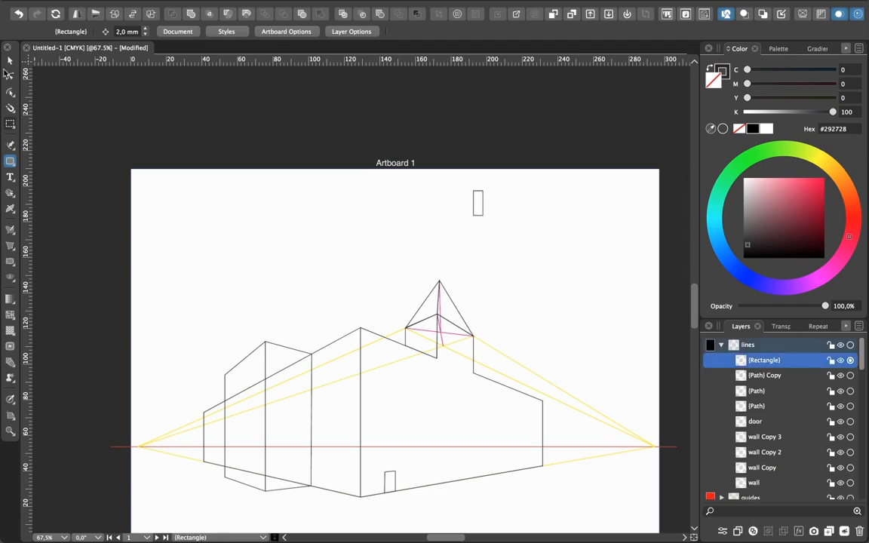
click(10, 61)
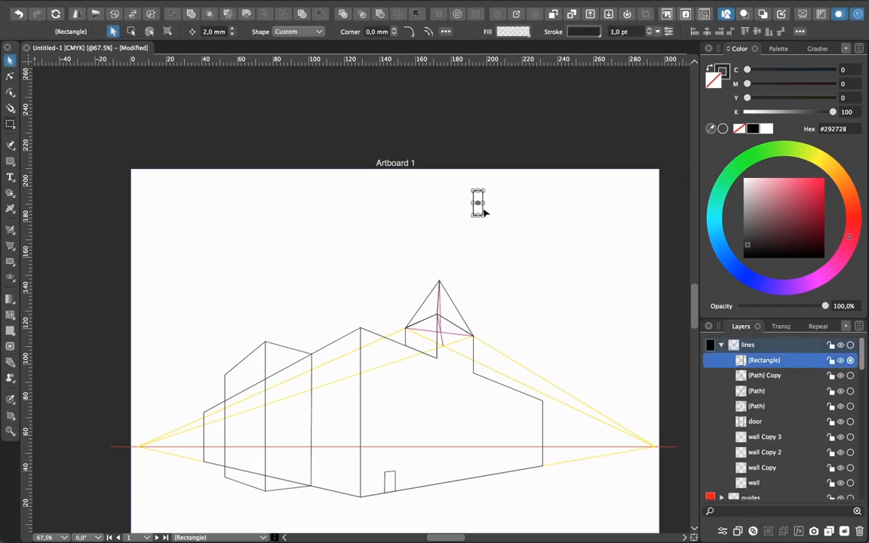
- Duplicate the rectangle to about 275 mm across, narrow the duplicate to about 3 mm, and shift the original to about 185 mm across
drag(482, 212, 579, 203)
click(580, 215)
drag(579, 215, 625, 214)
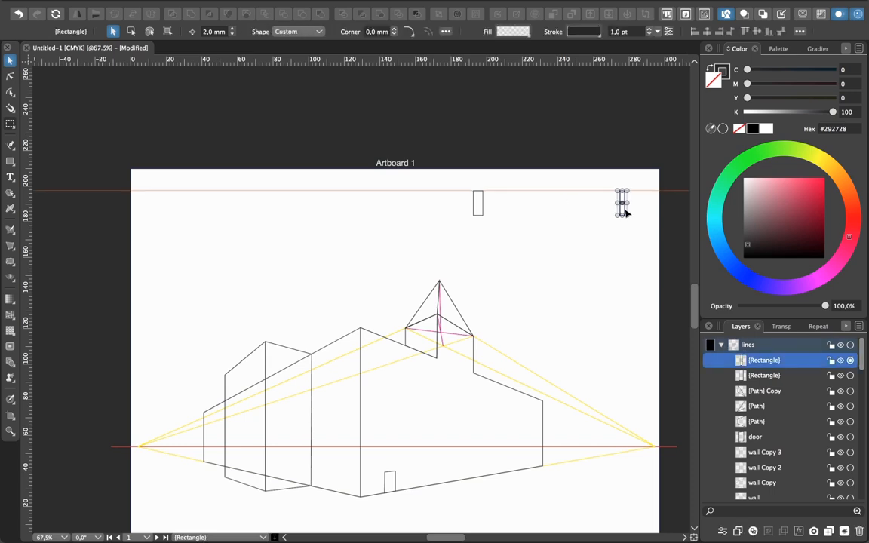
click(475, 210)
drag(469, 212, 454, 212)
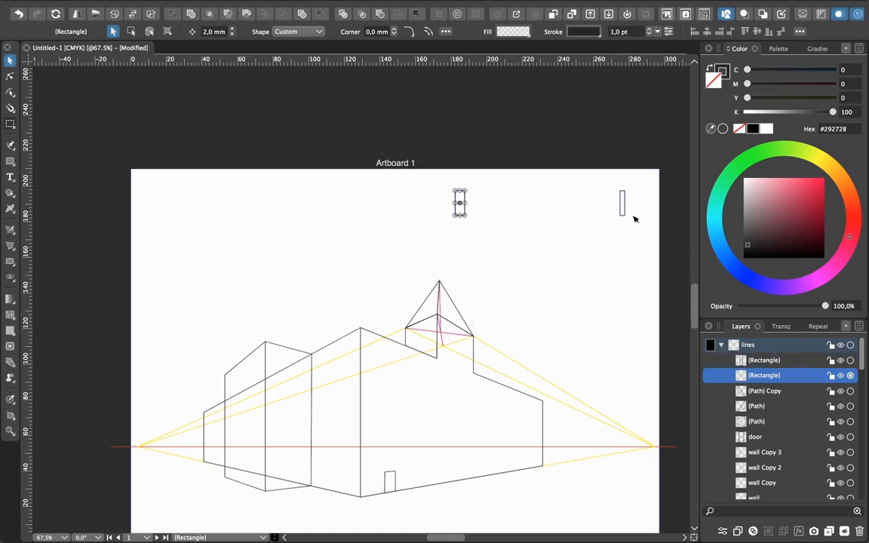
- Rename the wider rectangle's layer as "window"
shift+click(623, 209)
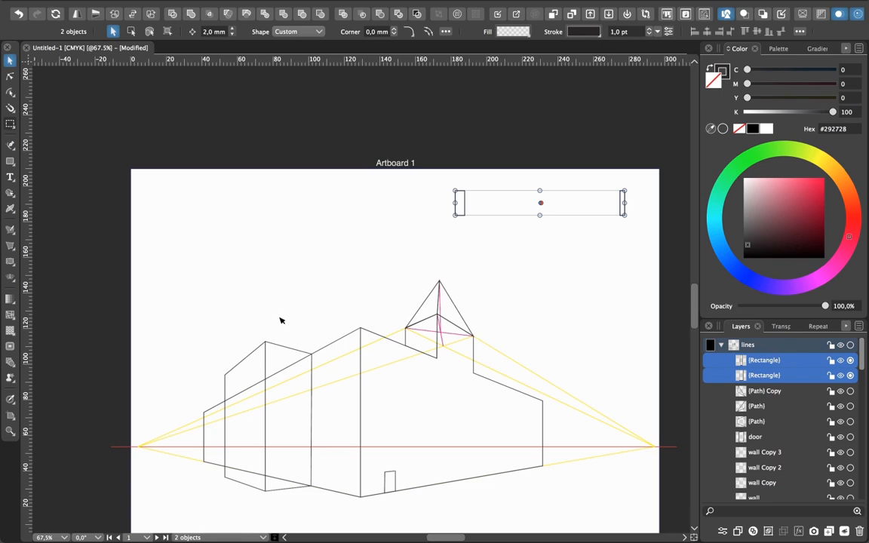
click(761, 377)
double_click(761, 376)
text(window)
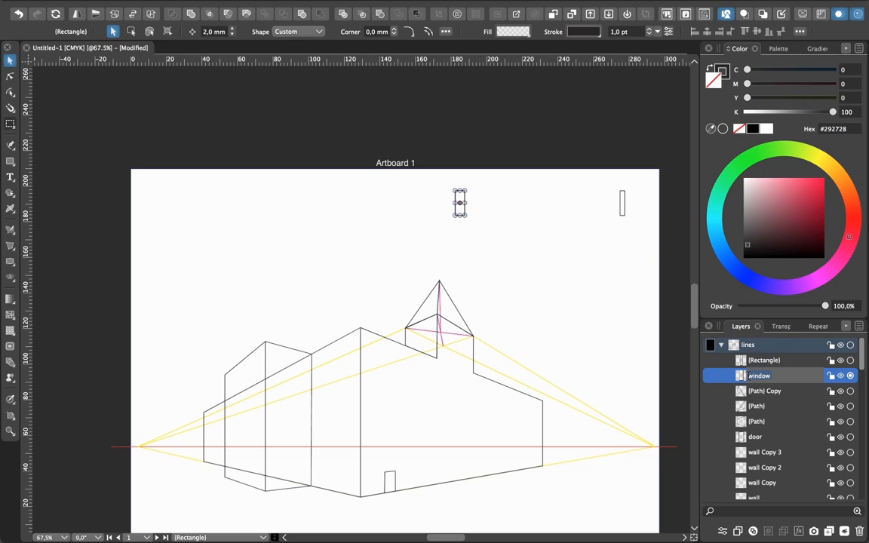
- Rename the narrow rectangle's layer as "window" and deselect the shape
click(764, 361)
double_click(767, 362)
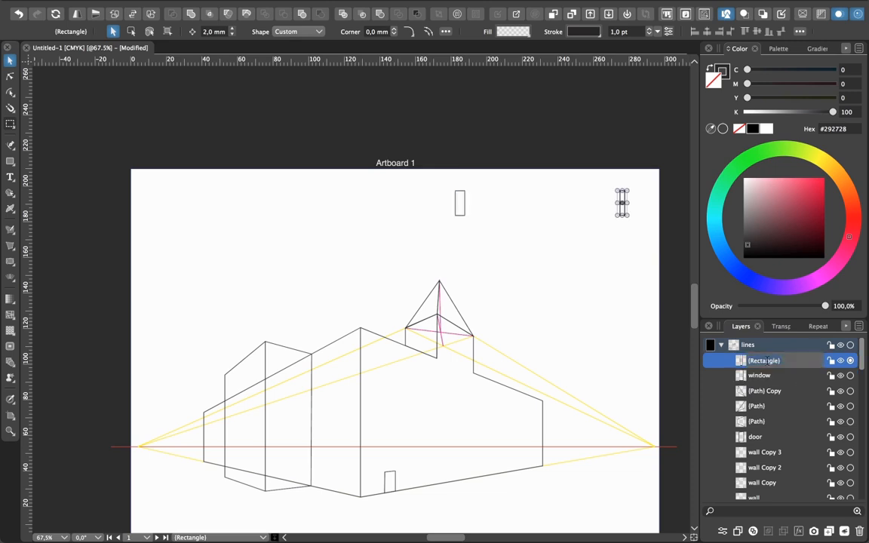
text(window)
key(Return)
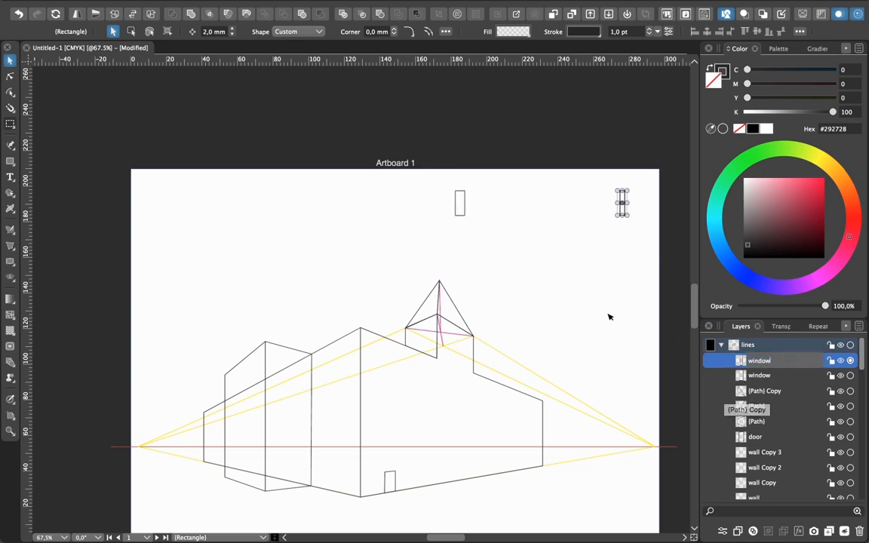
click(639, 332)
- Blend the two window rectangles into a row with 14 fixed steps
click(762, 360)
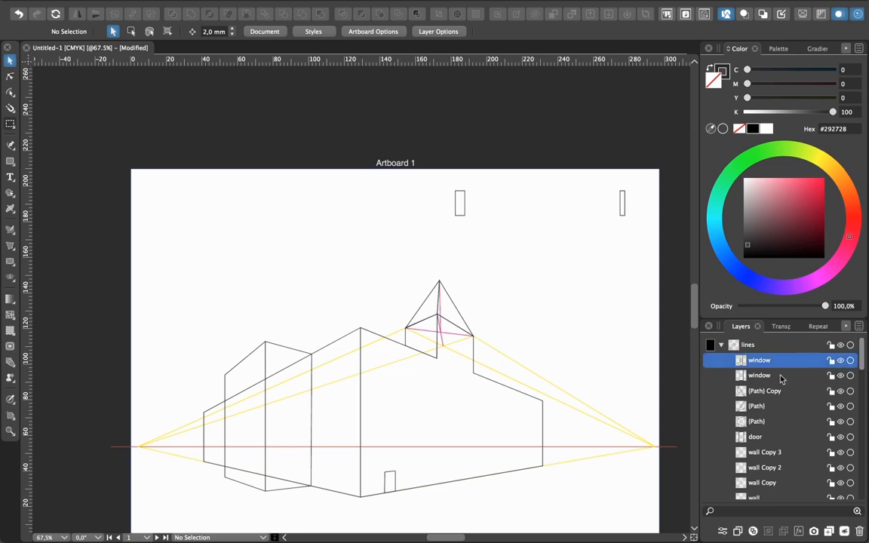
shift+click(808, 375)
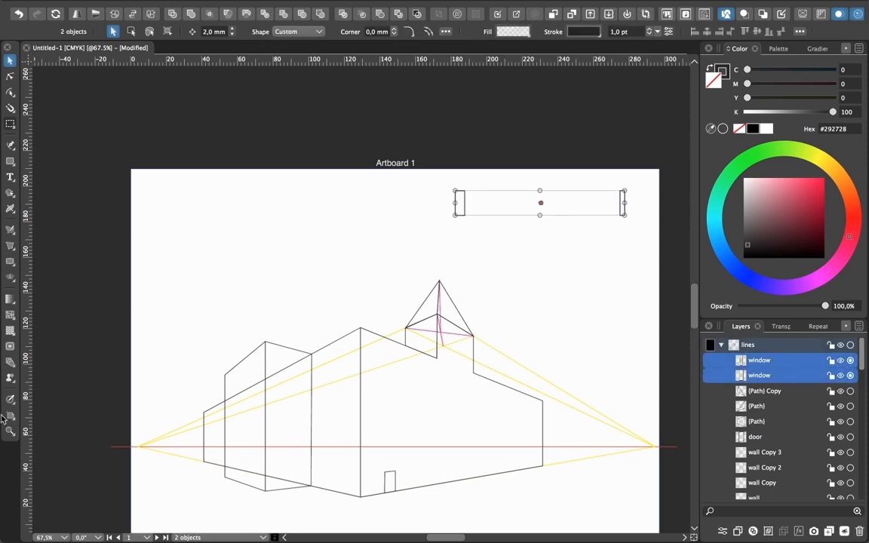
click(10, 363)
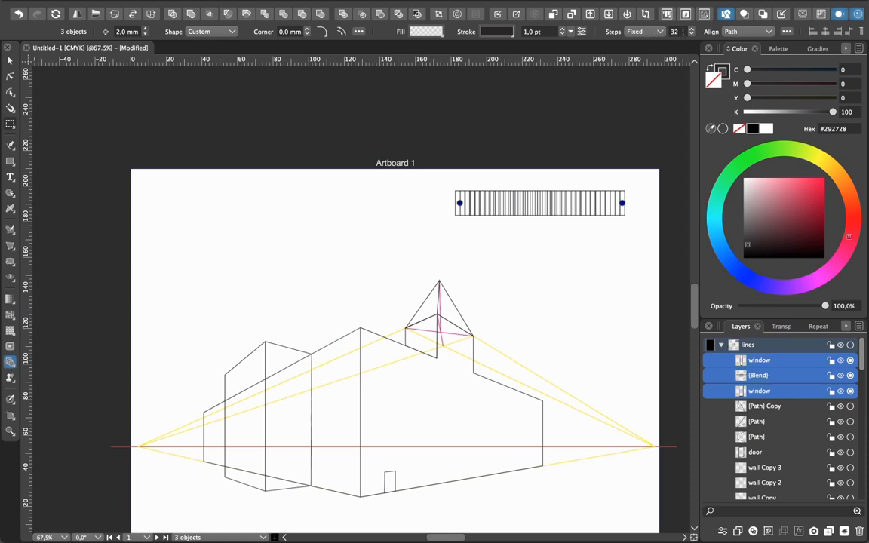
click(675, 32)
click(691, 33)
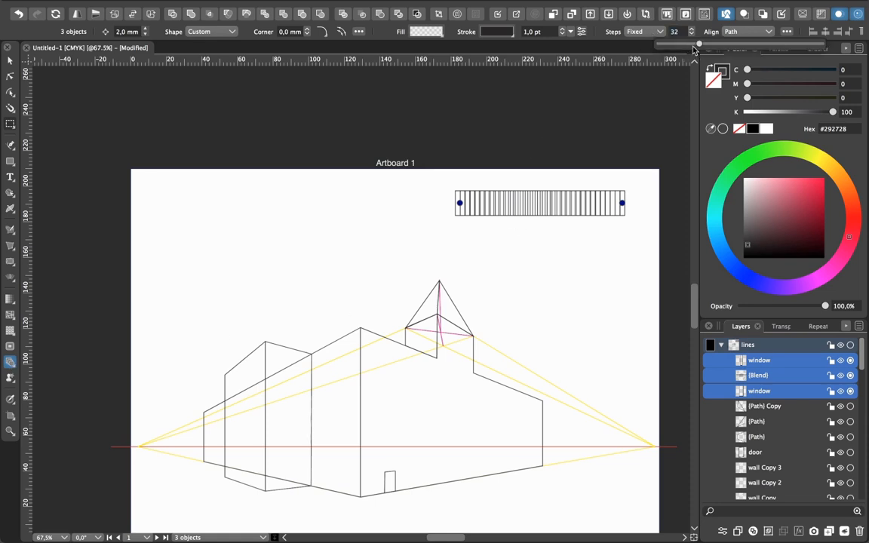
drag(696, 46, 677, 47)
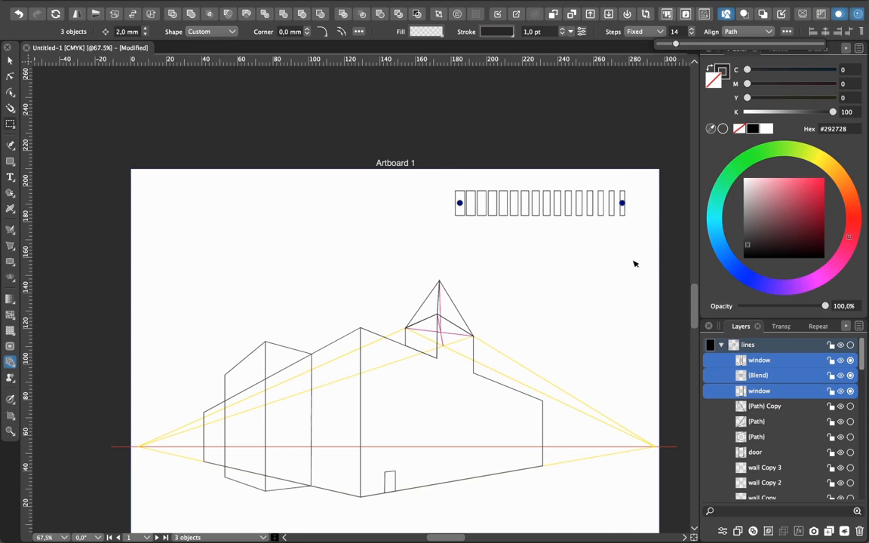
click(594, 349)
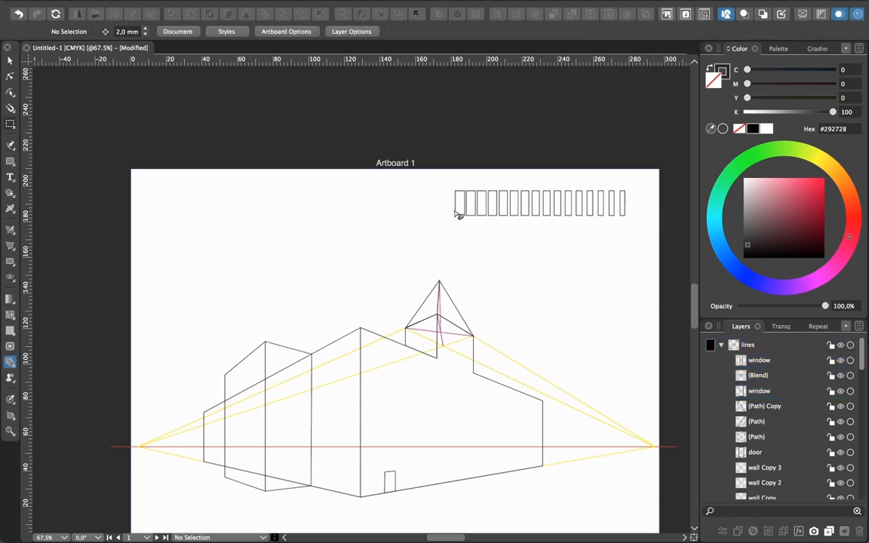
- Widen the blended row by moving its wide end window out to about 160 mm across, and select the whole blend
click(10, 59)
drag(458, 211, 419, 213)
click(529, 259)
click(552, 217)
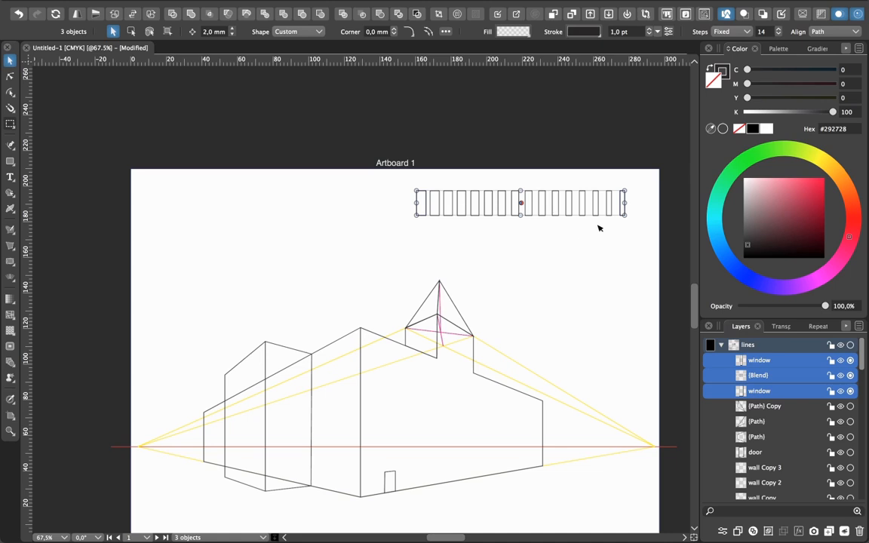
- Show the Blend effect settings for the window row and move them clear of the windows
key(ctrl+plus)
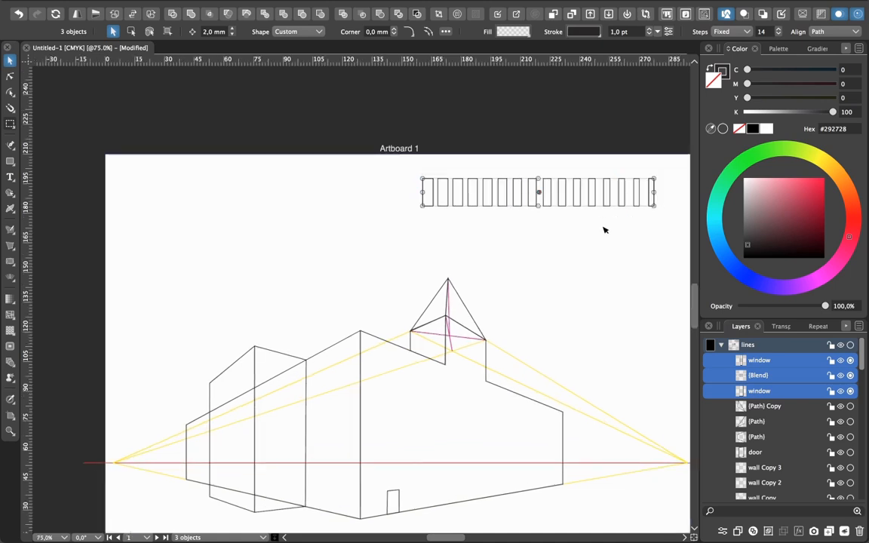
drag(603, 230, 506, 251)
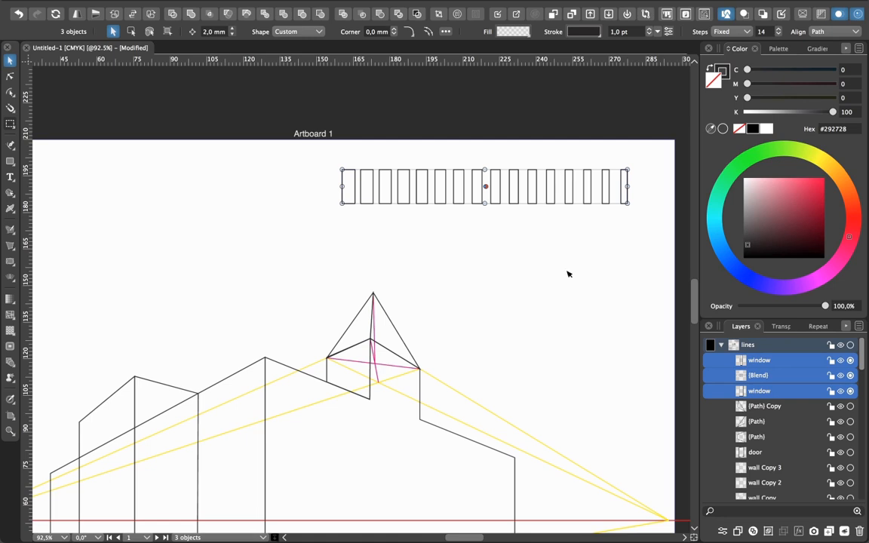
mouse_move(378, 4)
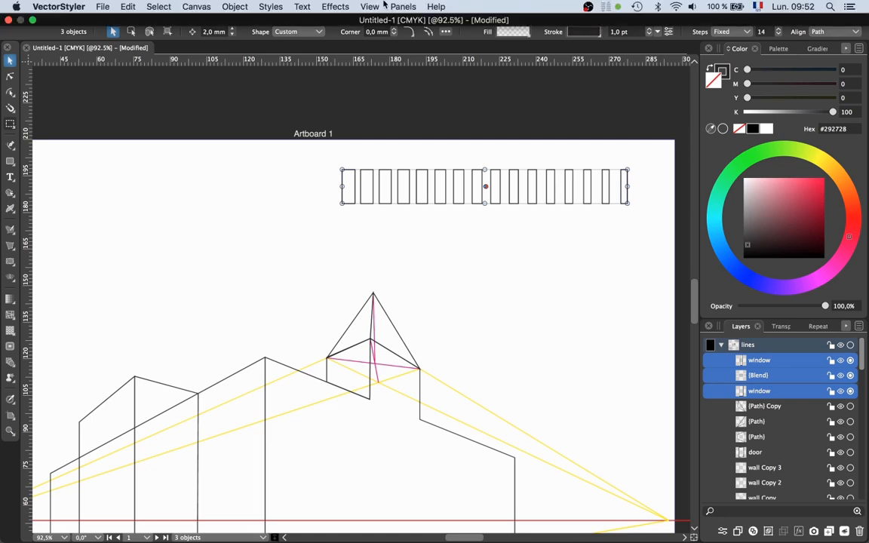
click(400, 6)
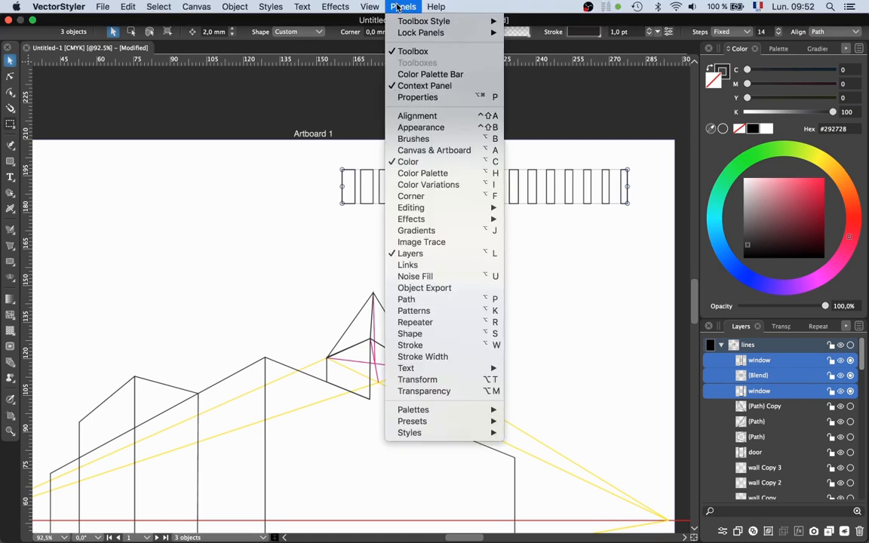
mouse_move(417, 221)
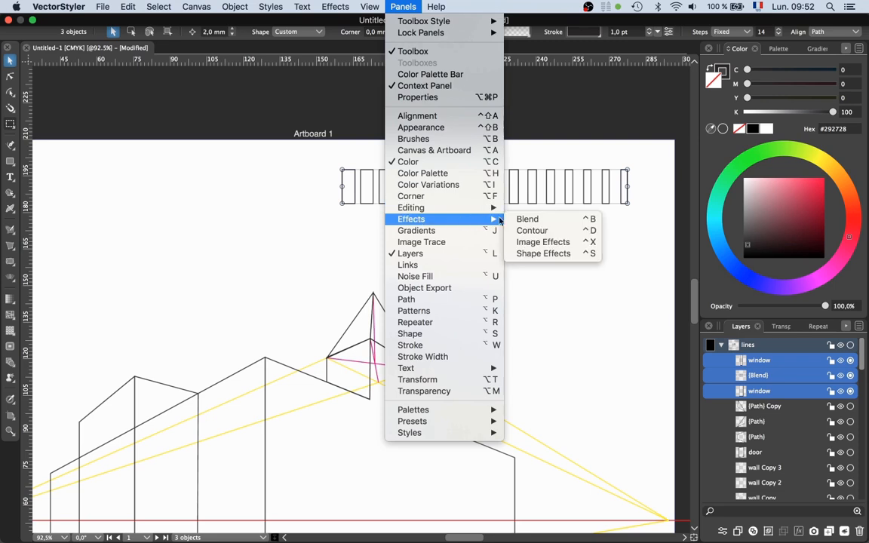
click(528, 219)
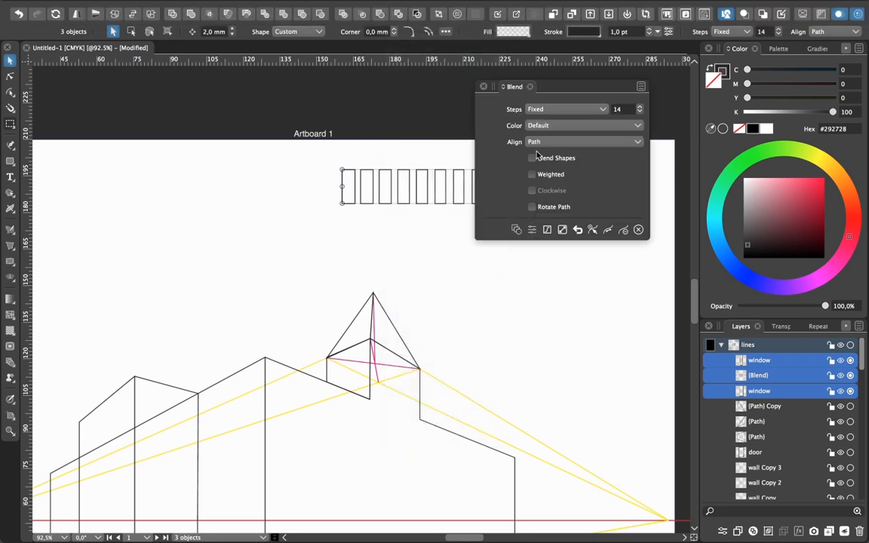
drag(501, 91, 497, 263)
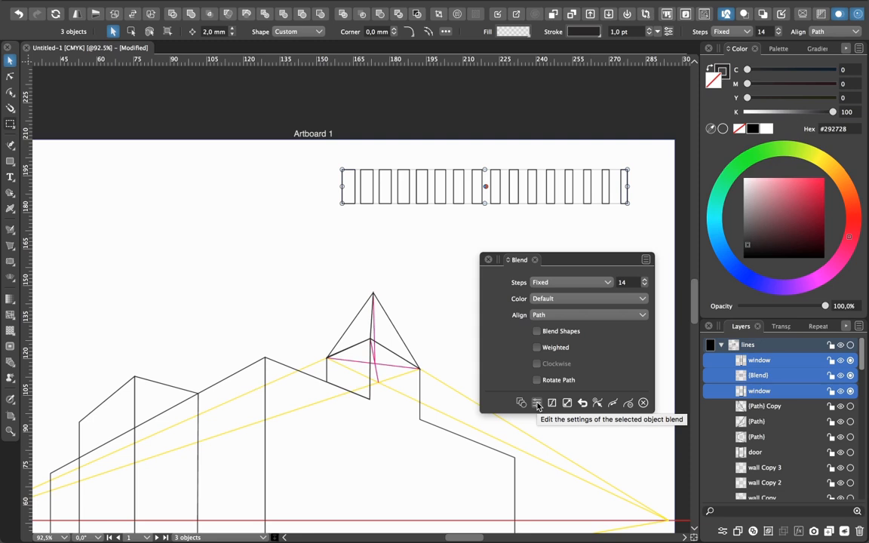
- Bend the blend's Position transfer curve with a point at input 45 and output 55, and move the Blend settings away from the drawing
click(537, 405)
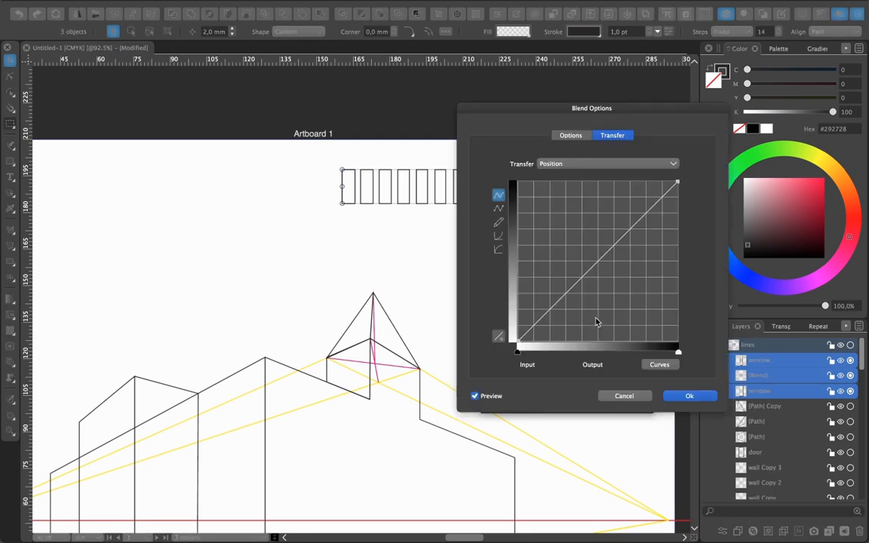
drag(600, 265, 588, 251)
drag(556, 365, 531, 369)
text(45)
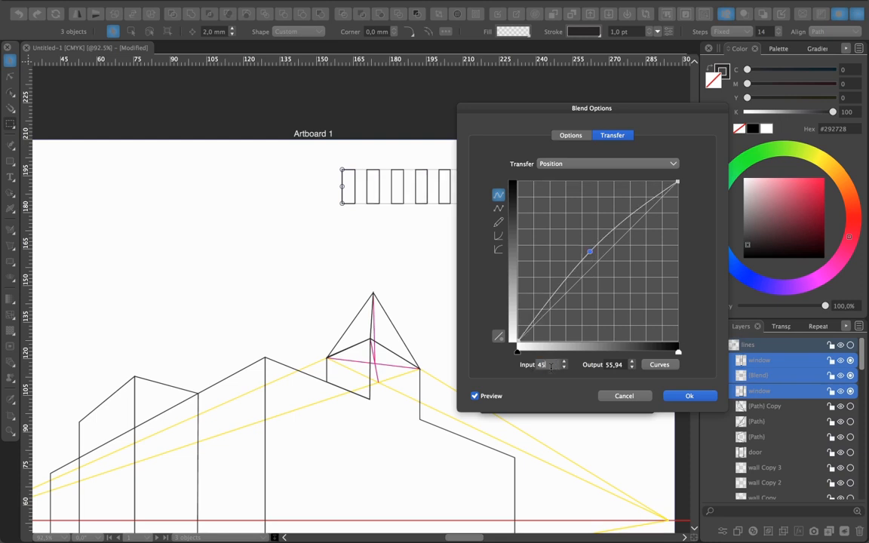
key(Tab)
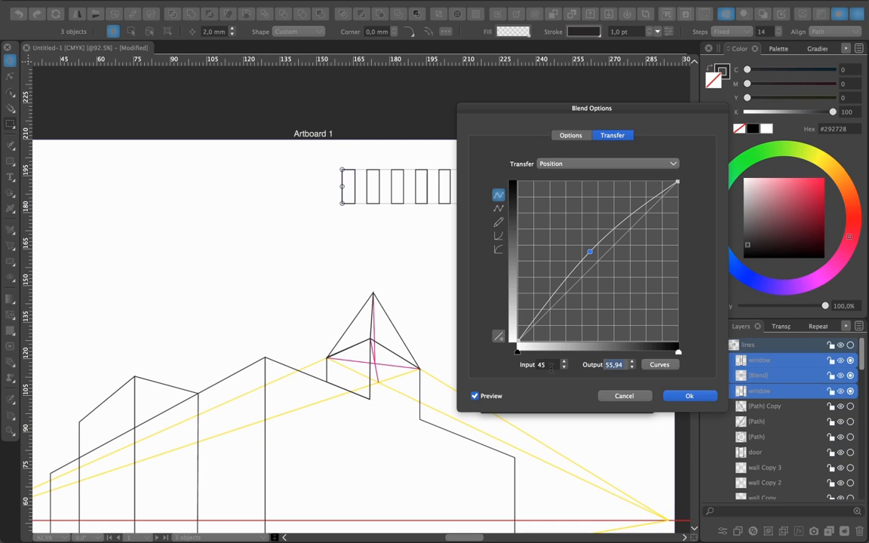
text(55)
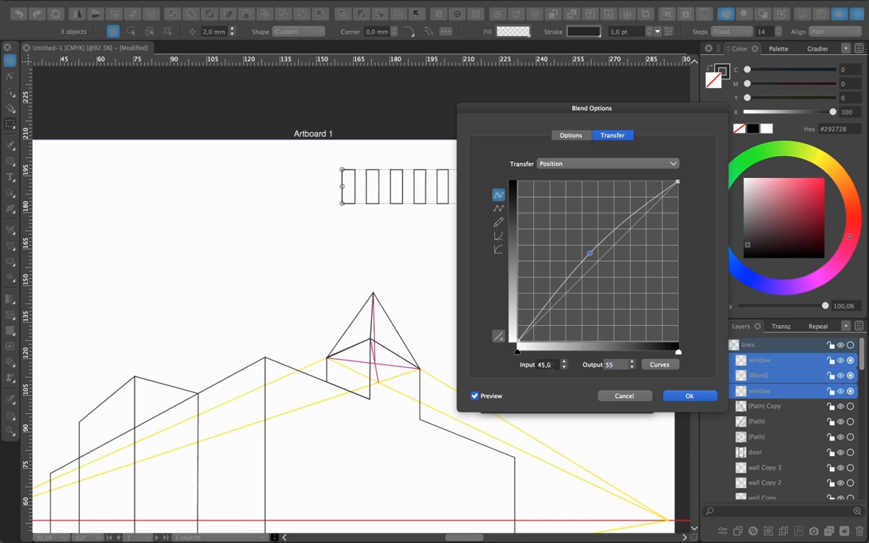
click(678, 397)
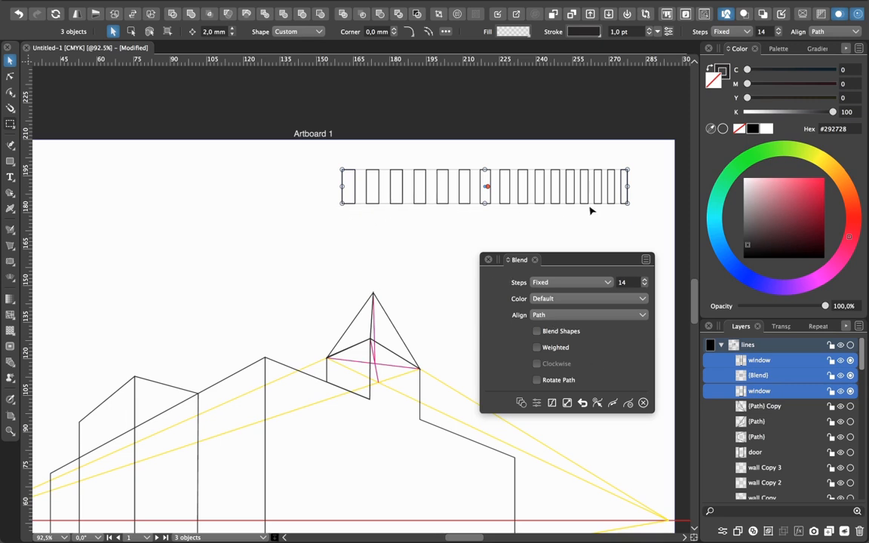
drag(484, 258, 41, 77)
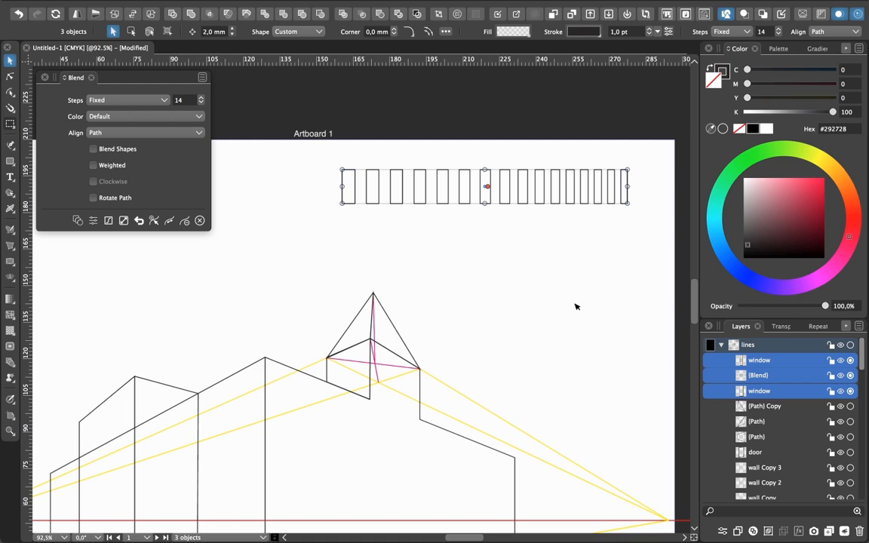
- Shift the blended windows up slightly and group them with the two end windows
drag(444, 206, 445, 199)
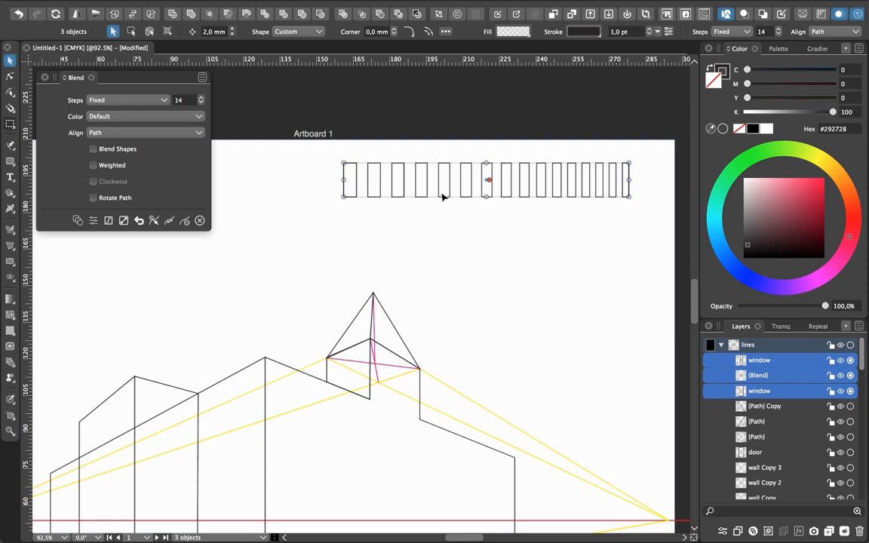
right_click(443, 197)
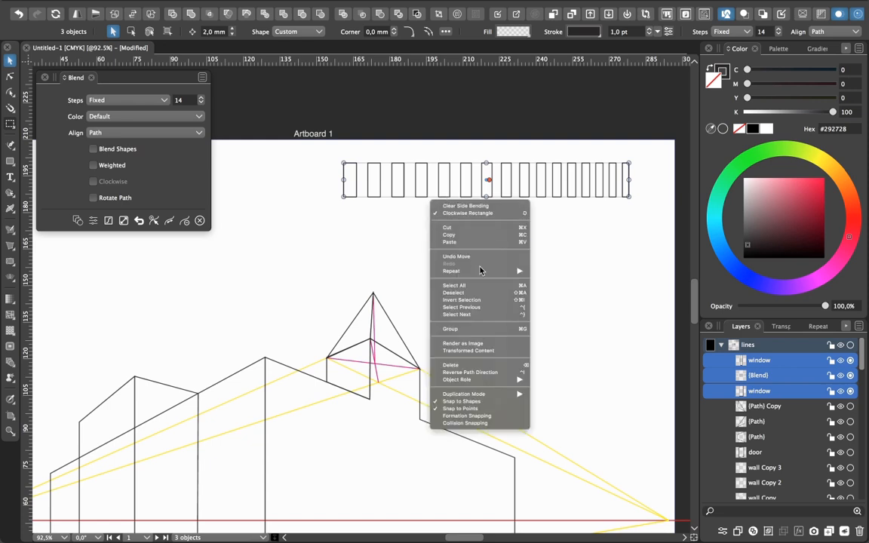
click(501, 329)
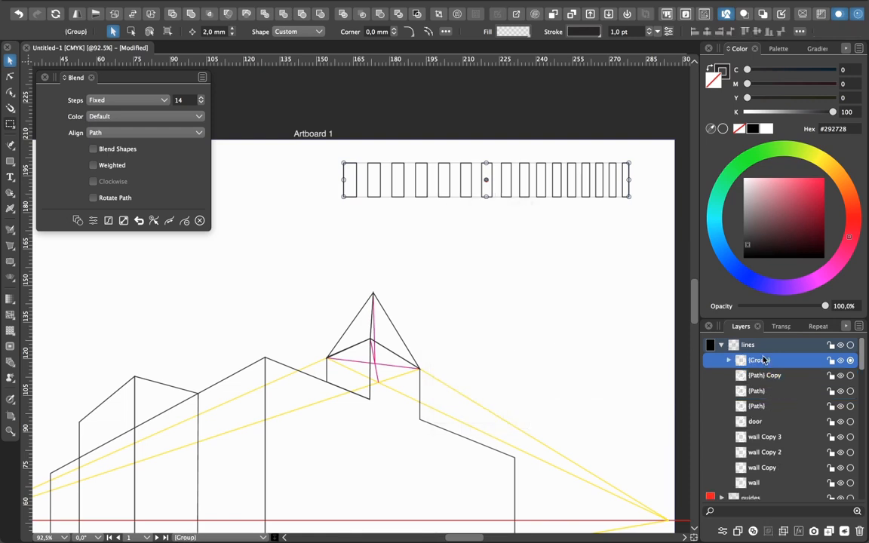
- Rename the new window group as "row"
double_click(759, 360)
text(d)
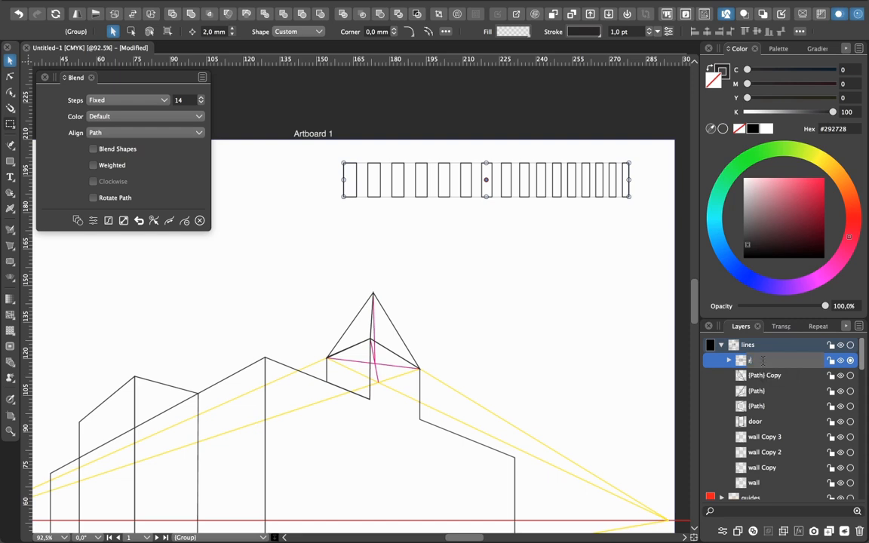
text(ow)
click(622, 348)
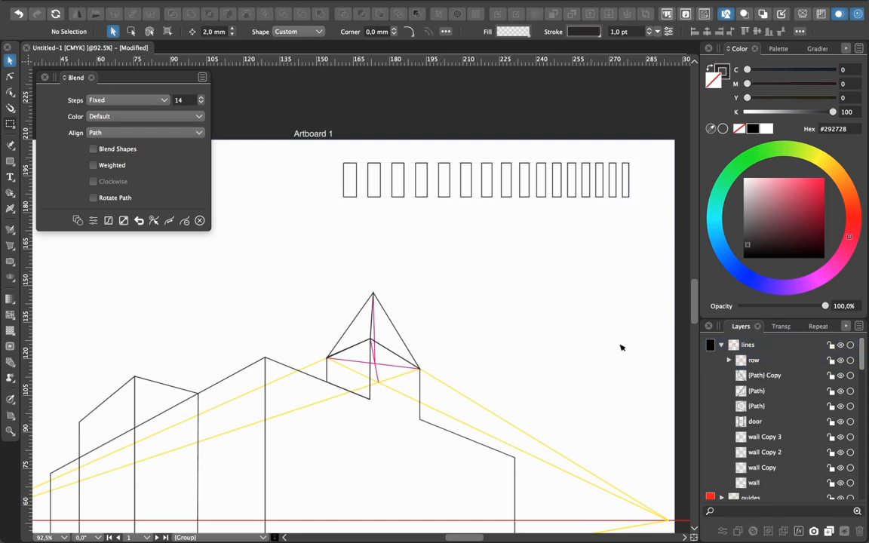
- Duplicate the "row" group and move one of the two straight down to form a second row of windows with a small gap
click(523, 198)
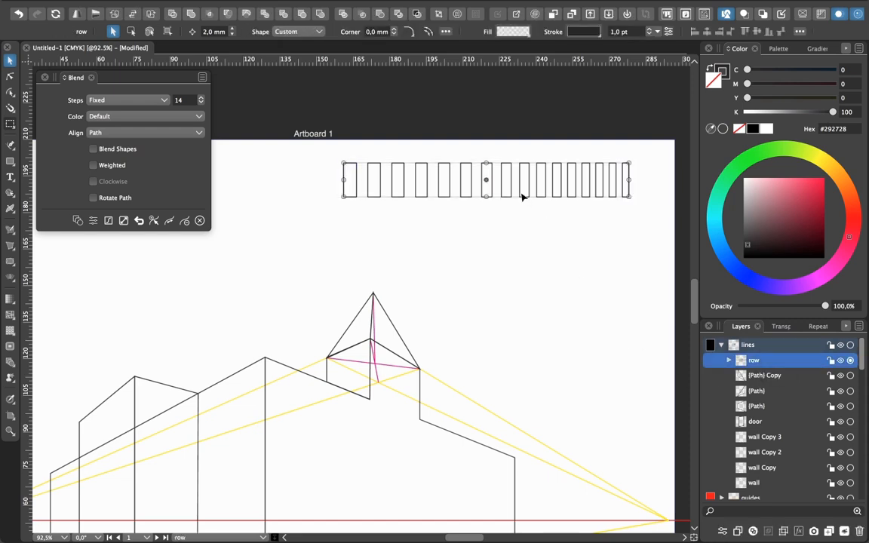
right_click(754, 360)
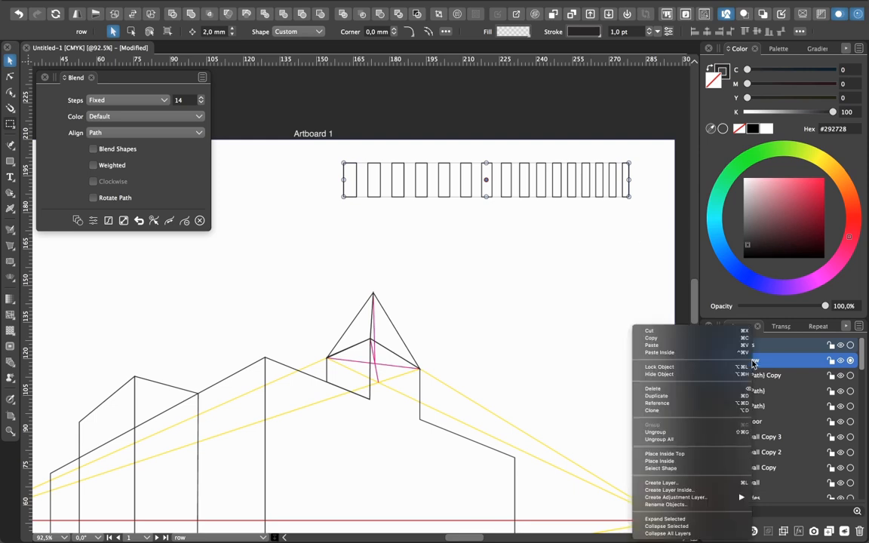
click(708, 397)
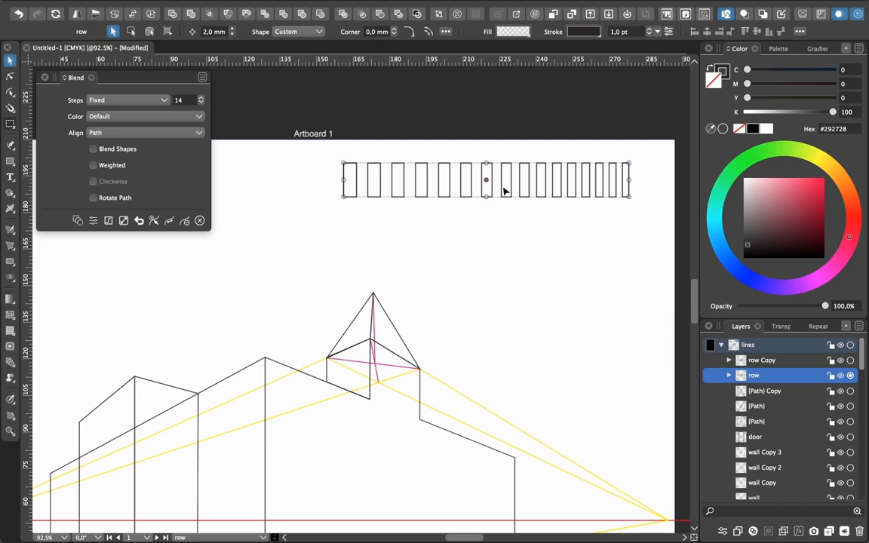
drag(507, 198, 506, 239)
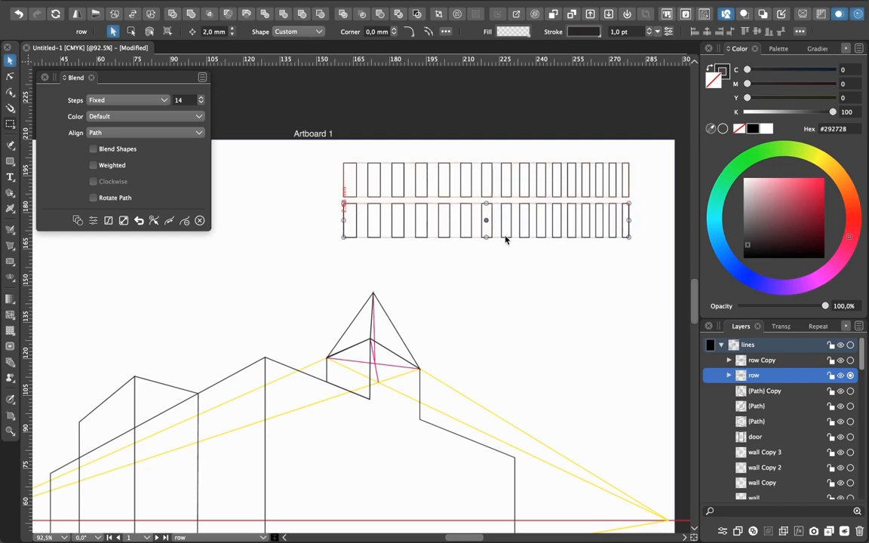
- Copy the second window row down at the same spacing and repeat the copy twice, making five rows
drag(507, 240, 506, 280)
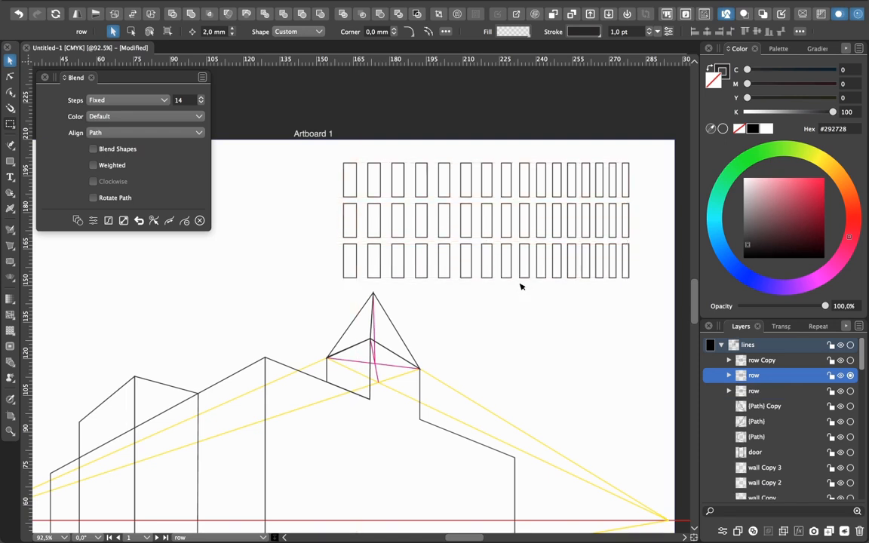
key(super+j)
key(super+j)
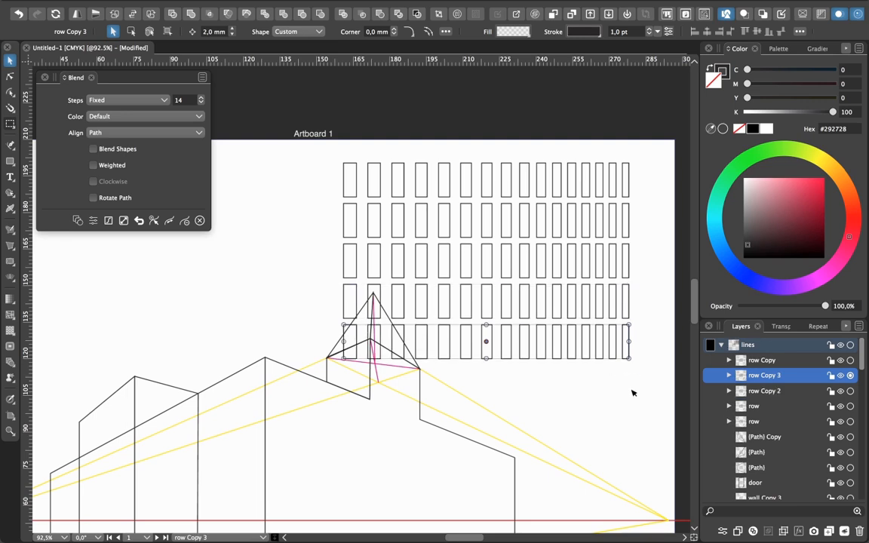
- Group the five window rows and name the group "windows"
click(572, 355)
click(763, 362)
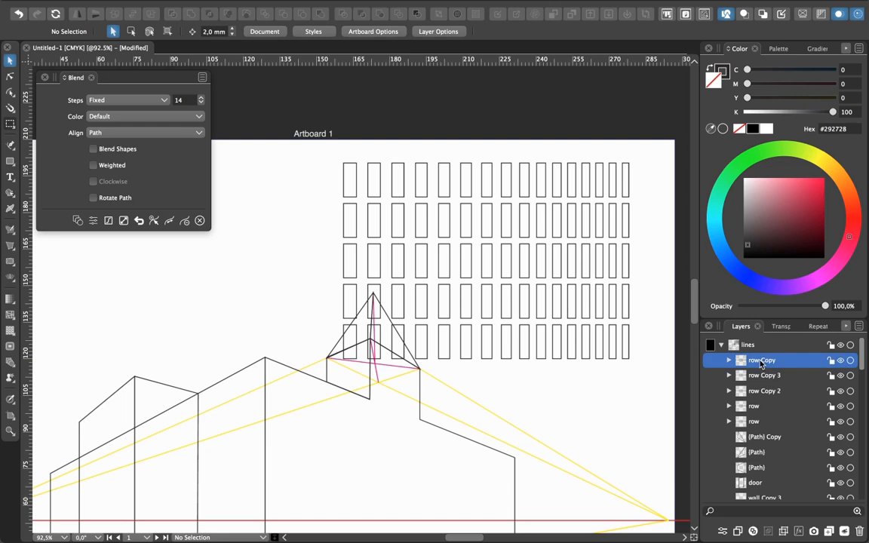
shift+click(759, 421)
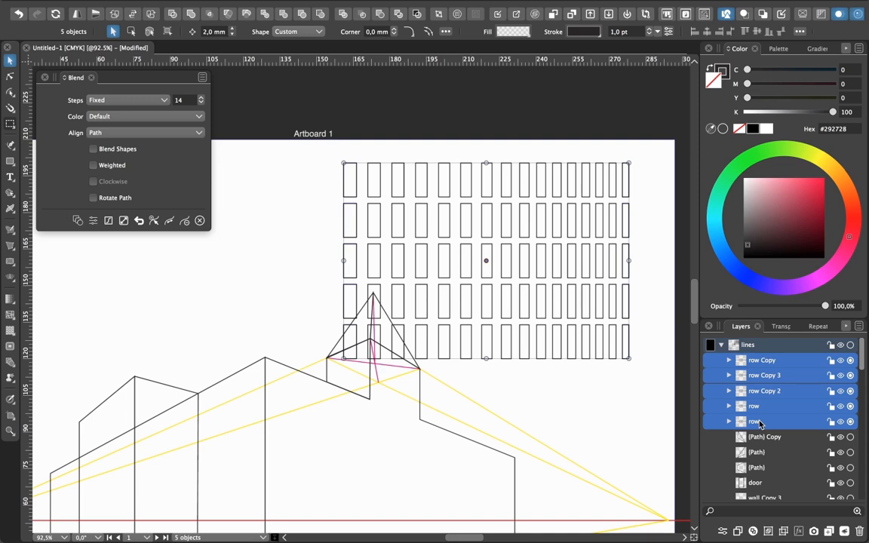
right_click(739, 407)
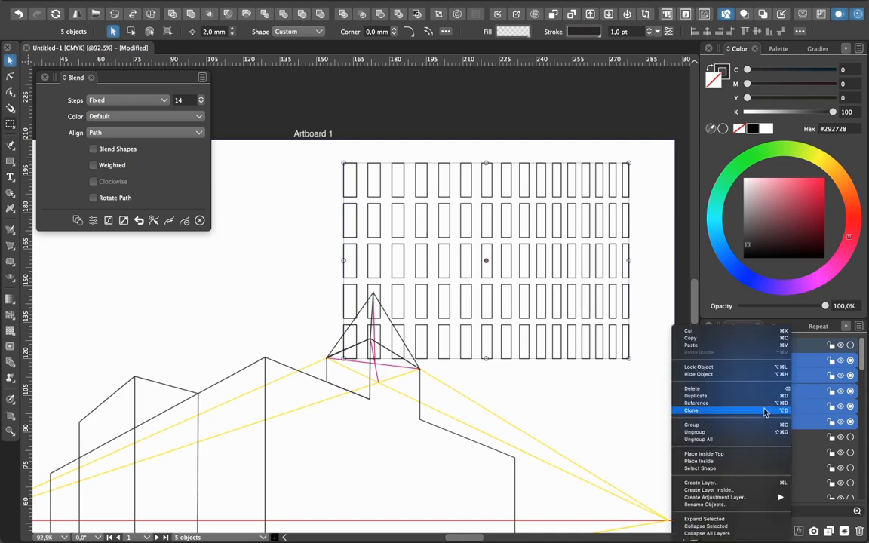
click(690, 425)
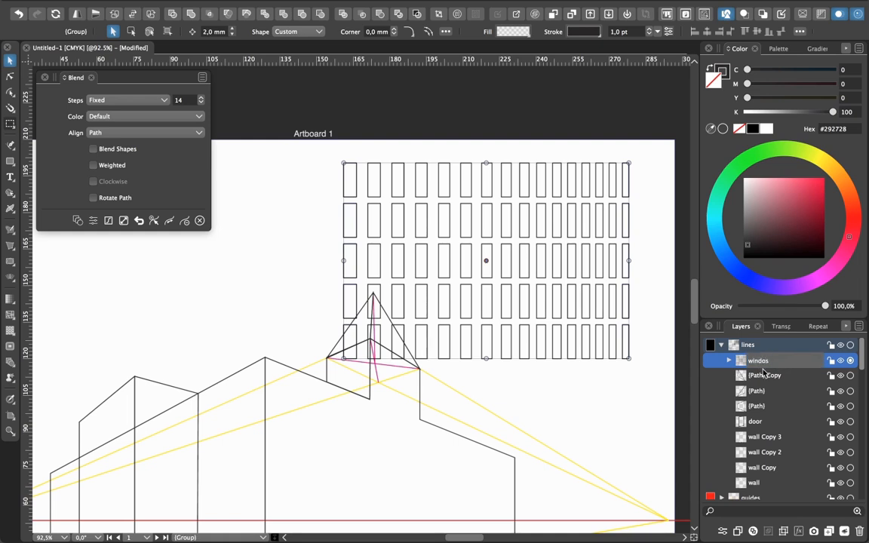
text(windows)
key(Return)
- Move the "windows" group onto the building's long right-hand wall, then reduce its height and width to fit between the wall's vertical edges
drag(506, 356, 470, 473)
scroll(470, 474, down, 3)
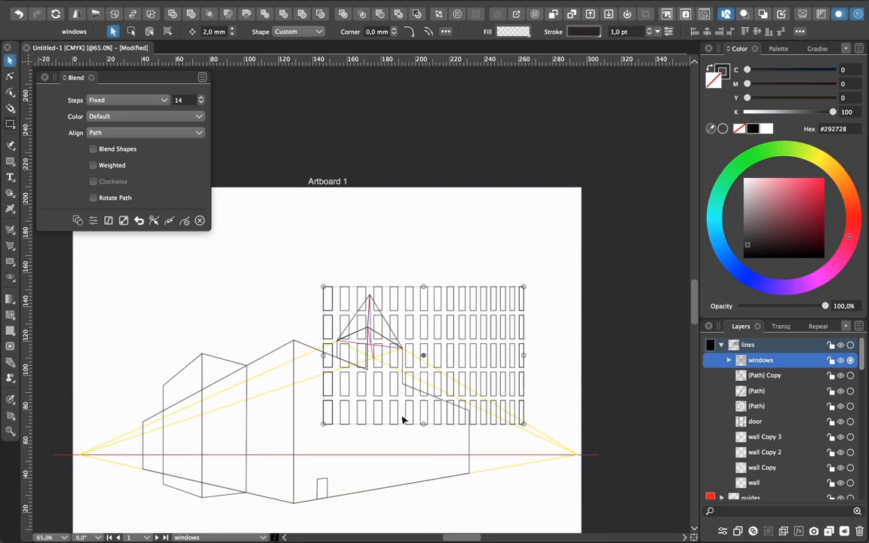
drag(400, 423, 379, 469)
drag(404, 334, 401, 363)
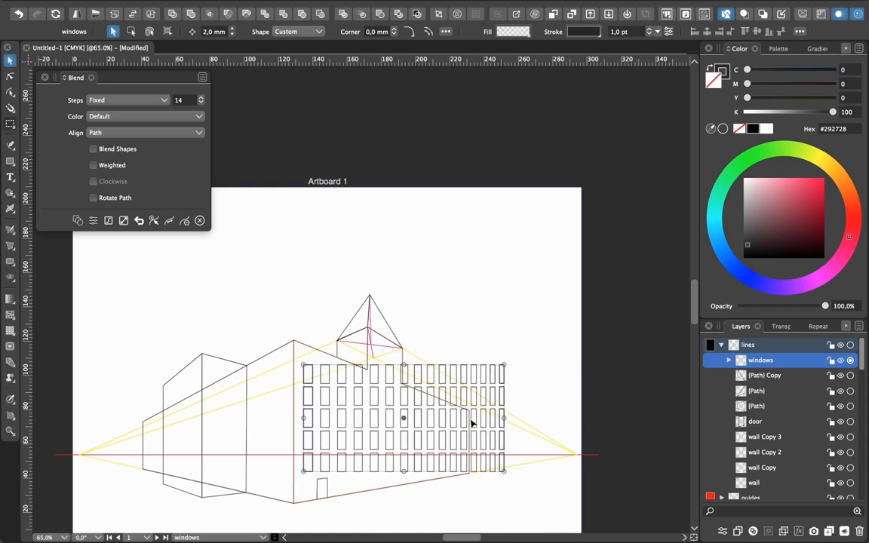
drag(502, 418, 466, 418)
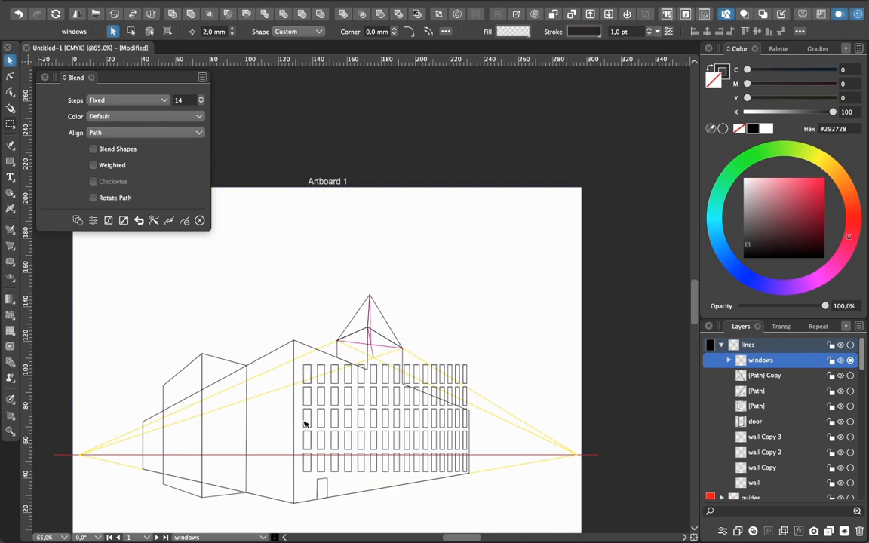
drag(303, 418, 299, 418)
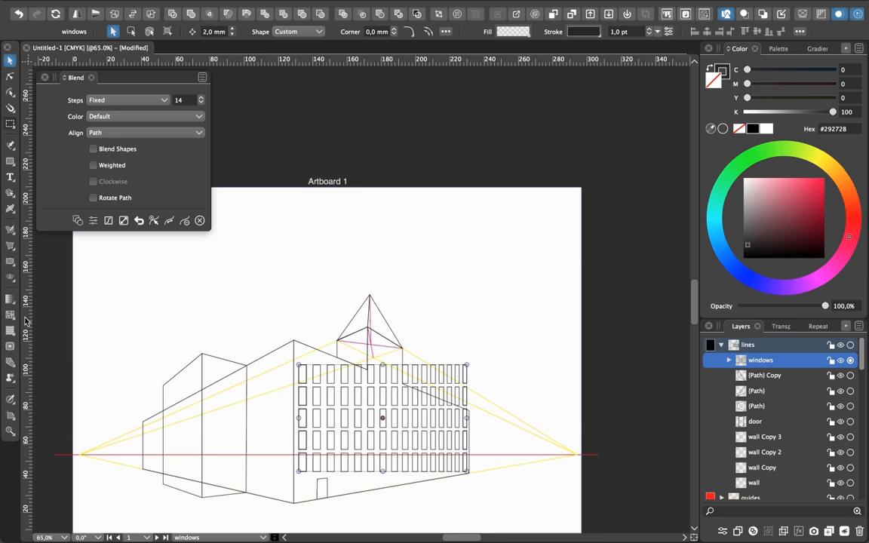
- Apply a 4-Point Distortion to the "windows" group, raising its upper-left corner and drawing its two right corners together to follow the wall's perspective
click(10, 246)
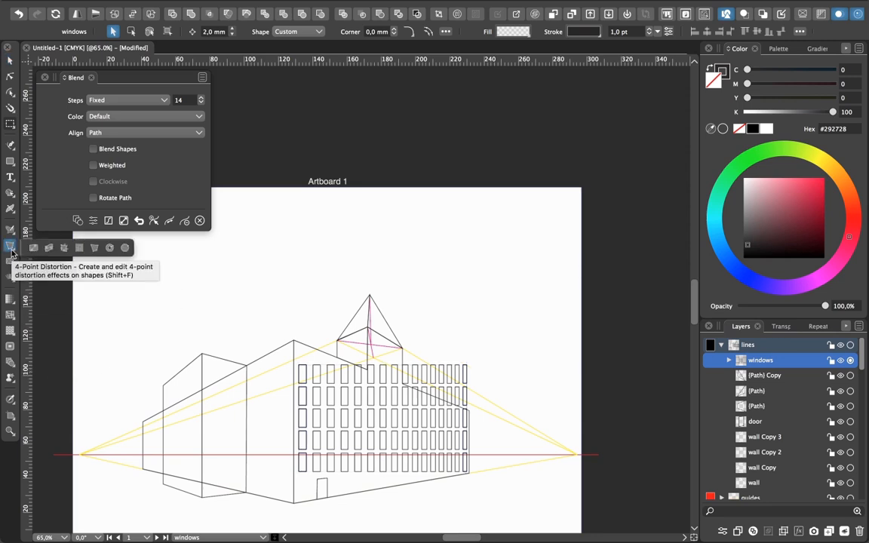
click(401, 414)
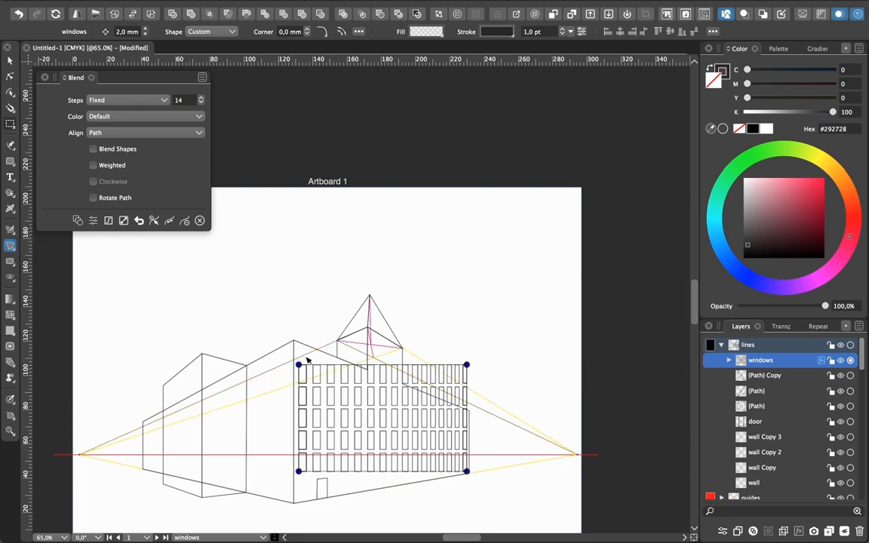
drag(299, 365, 299, 358)
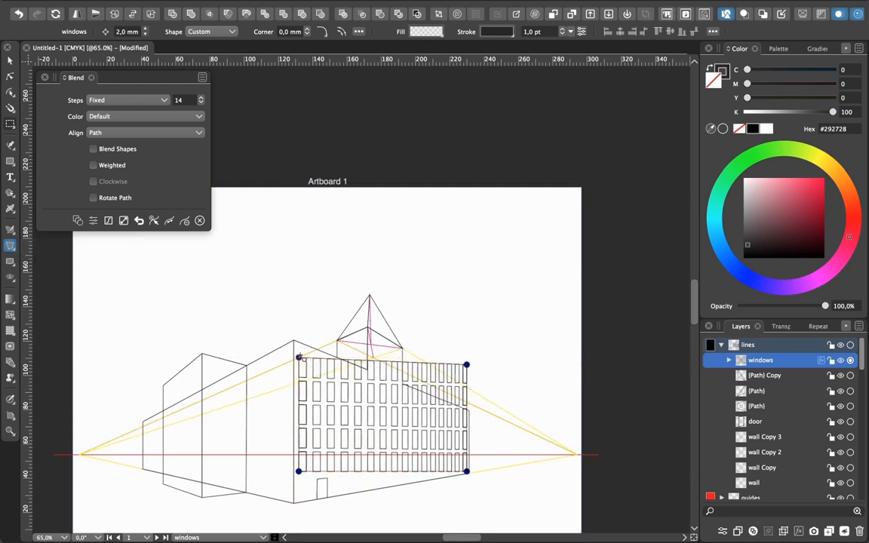
drag(466, 366, 462, 418)
drag(467, 471, 462, 461)
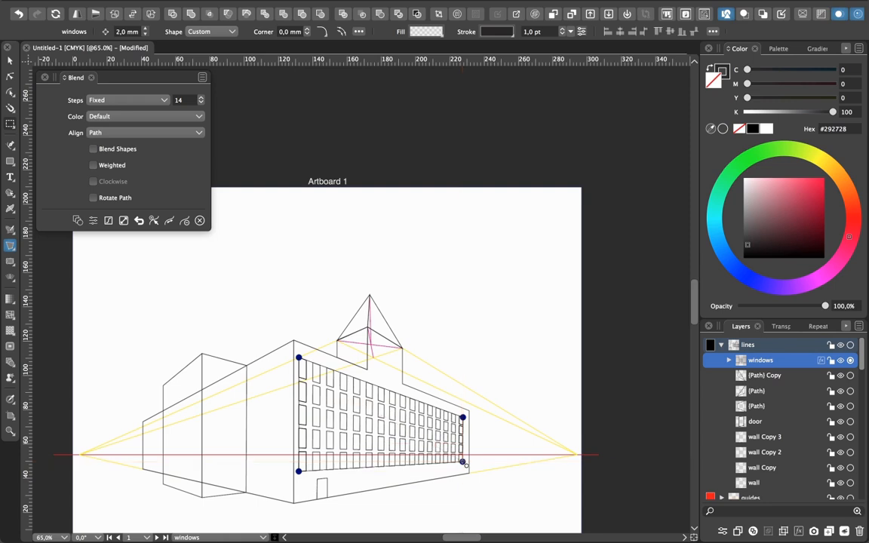
- Move the corner nodes of the two yellow roof guides onto the upper-left and lower-left corners of the distorted window grid
click(234, 303)
click(10, 78)
scroll(438, 383, up, 5)
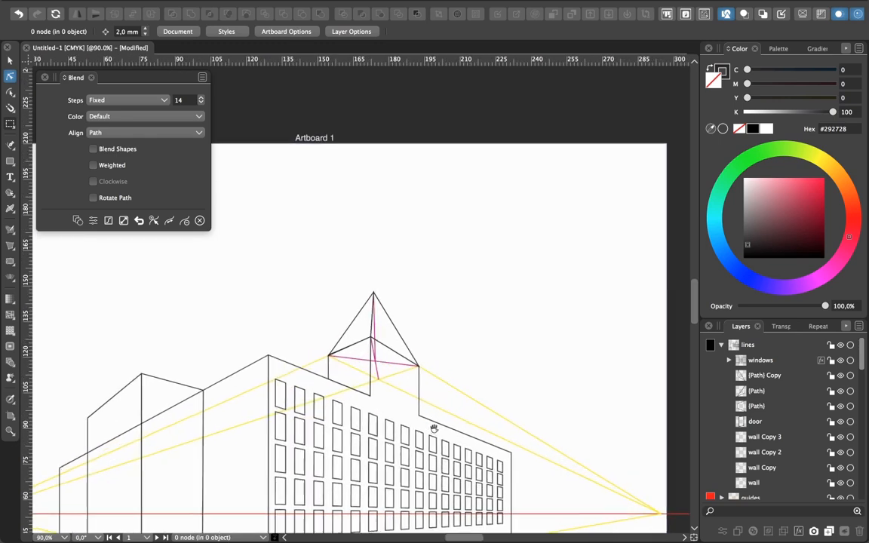
scroll(446, 416, down, 3)
scroll(446, 416, left, 2)
drag(474, 250, 330, 422)
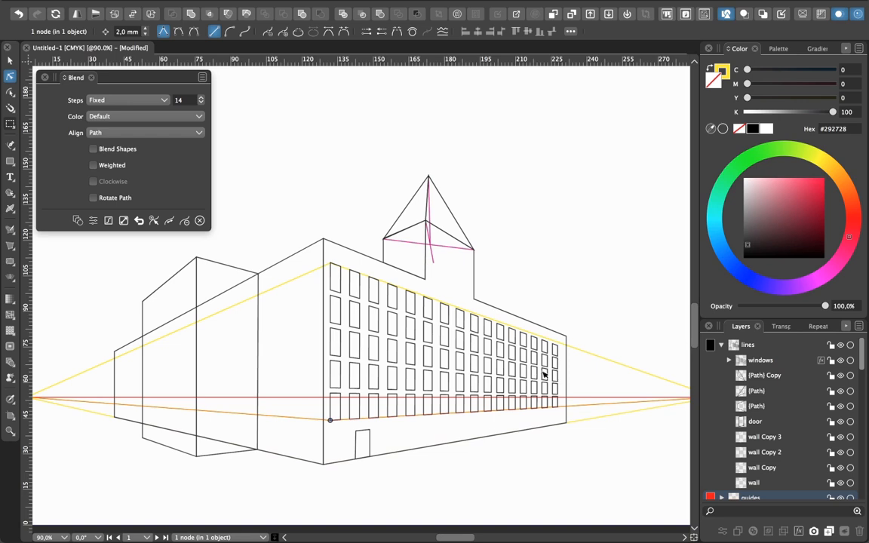
- Adjust the two right distortion corners of the "windows" group to lie on the yellow guides, slightly nearer the wall's far edge
click(761, 361)
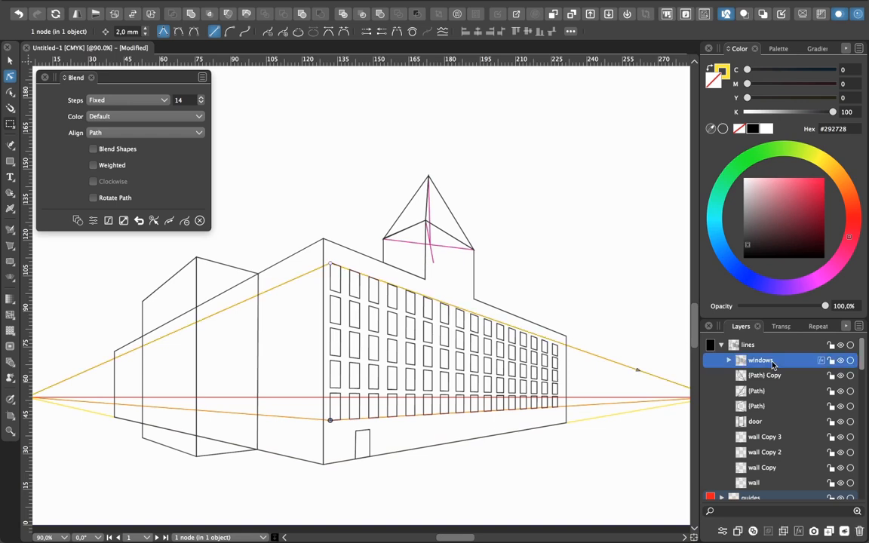
click(851, 363)
mouse_move(564, 349)
mouse_down()
mouse_move(555, 340)
mouse_move(566, 344)
mouse_up()
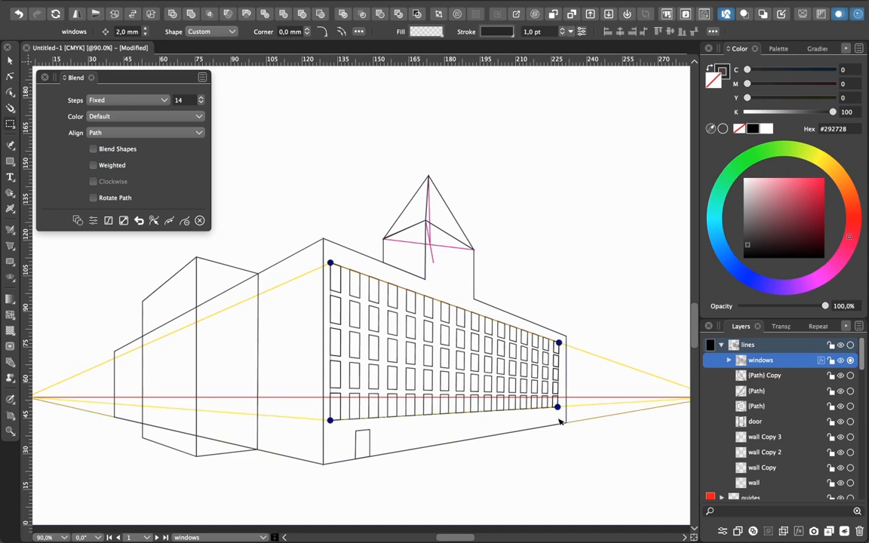
drag(558, 407, 559, 406)
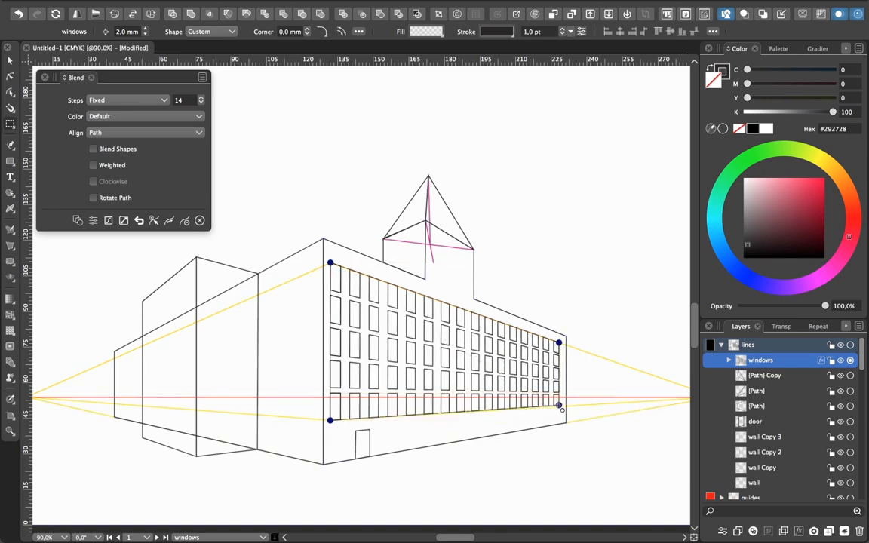
click(10, 59)
click(505, 173)
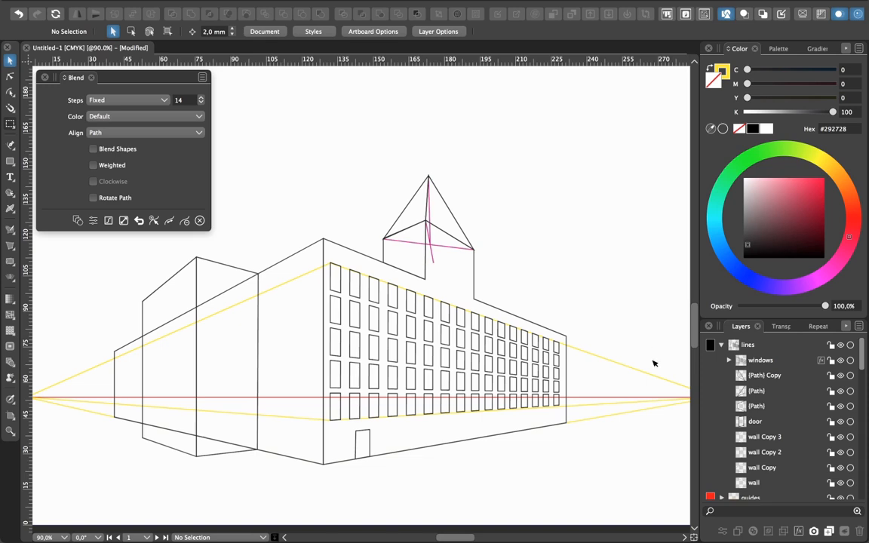
- Expand the "windows" group, select two of its rows and set the blend steps to 8
click(729, 360)
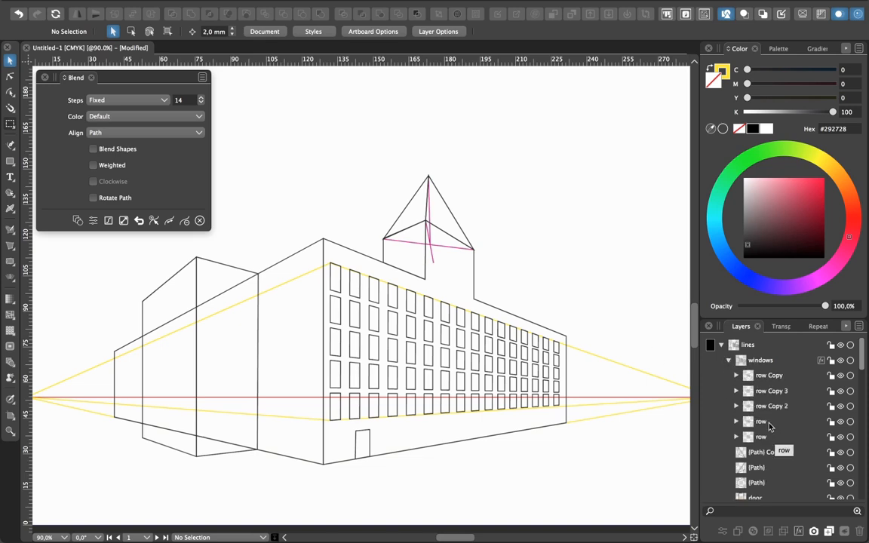
click(851, 421)
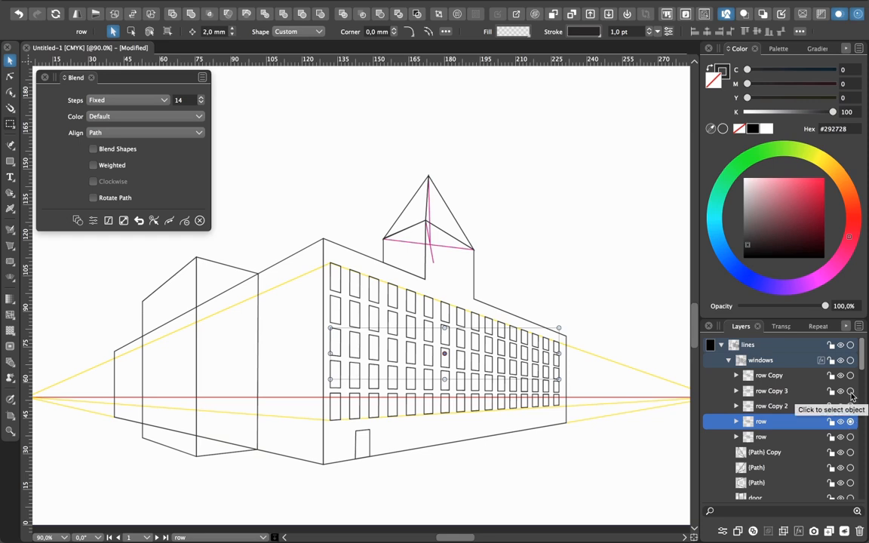
shift+click(850, 391)
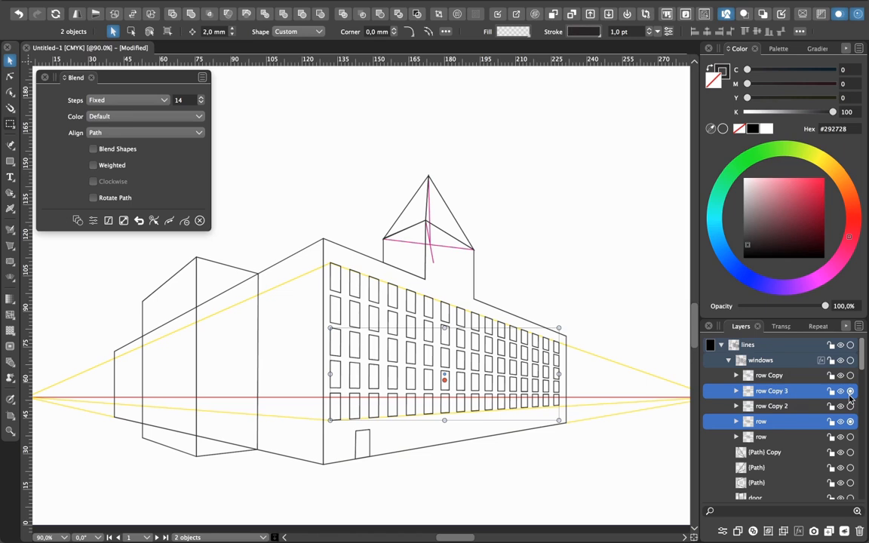
click(199, 111)
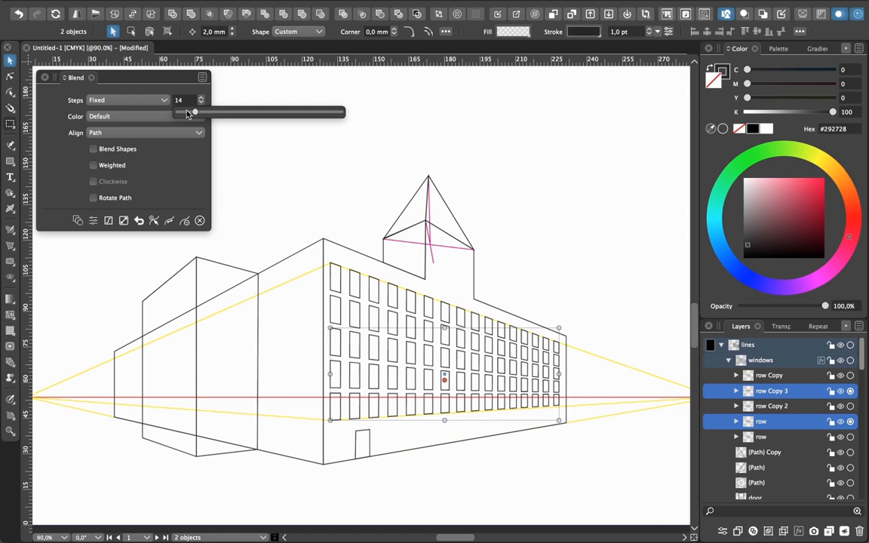
drag(189, 114, 187, 114)
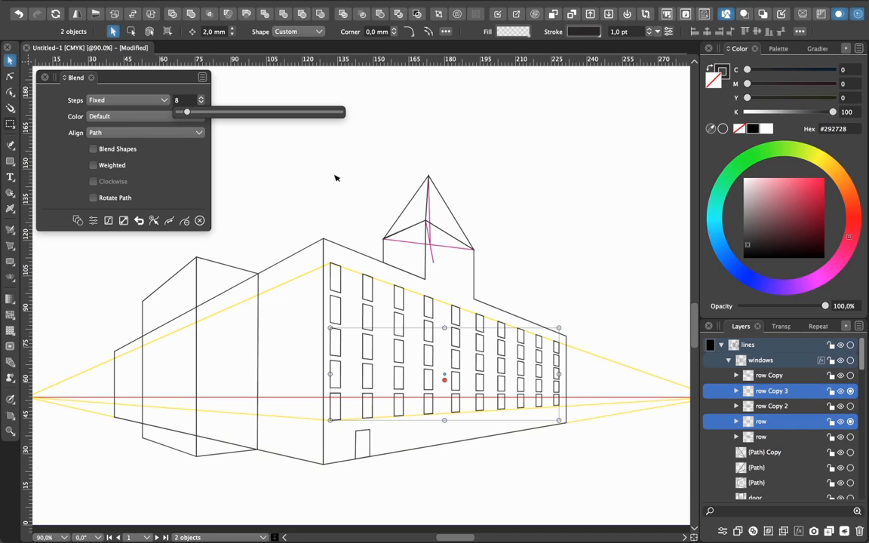
click(554, 243)
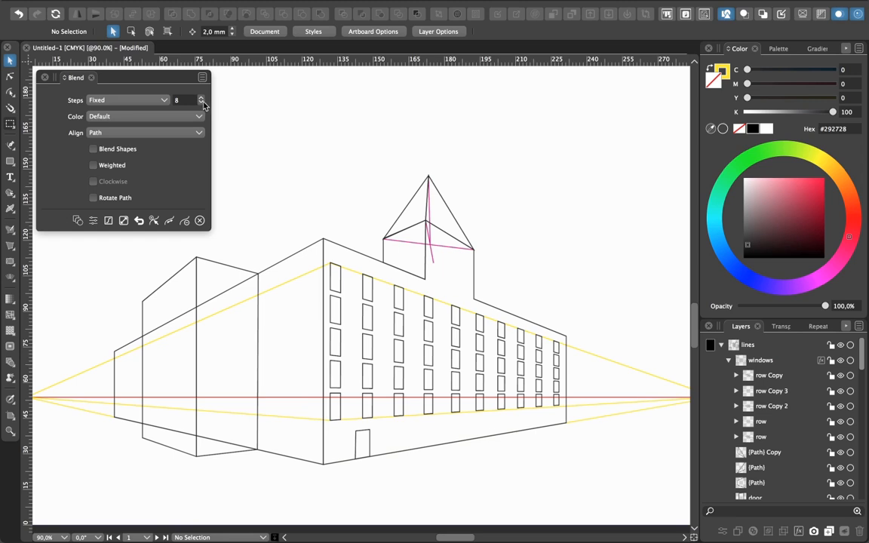
- Select all five rows inside the "windows" group and set the blend steps to 14
mouse_move(202, 103)
mouse_down()
mouse_move(186, 111)
mouse_move(196, 115)
mouse_up()
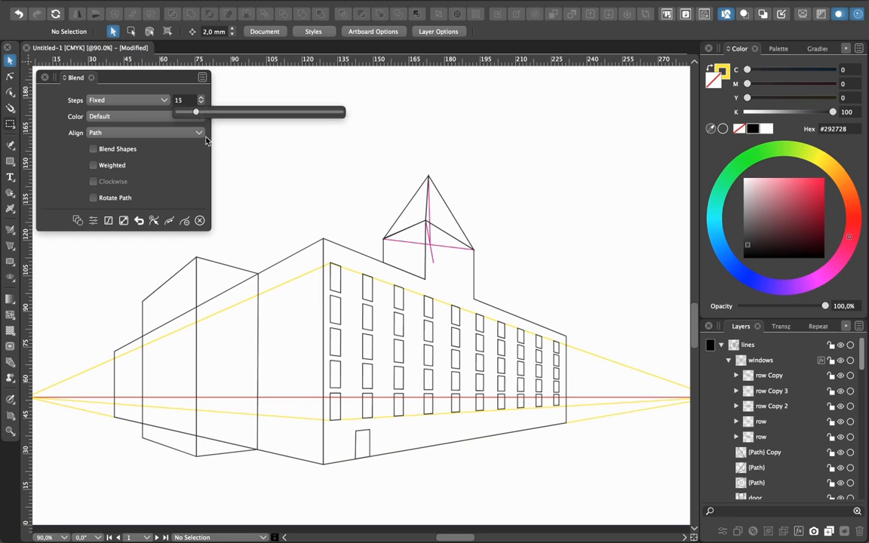
click(179, 147)
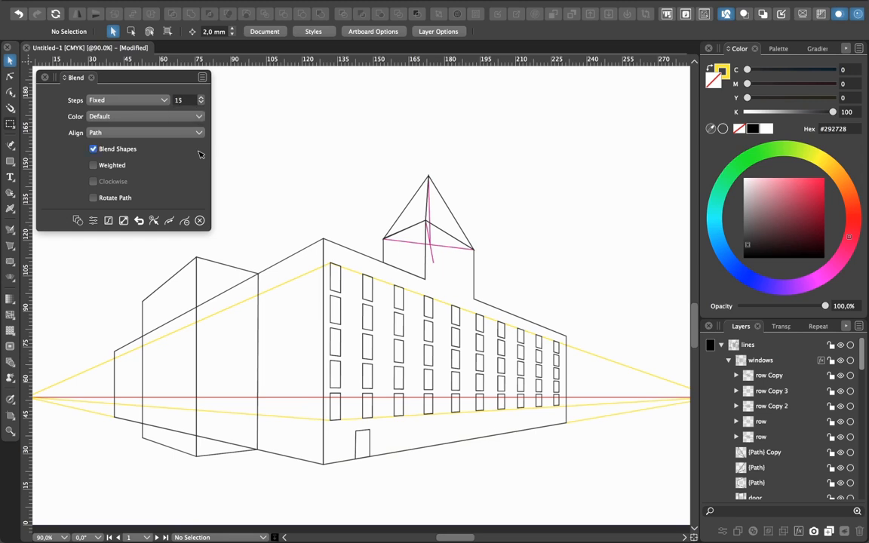
click(762, 361)
click(764, 379)
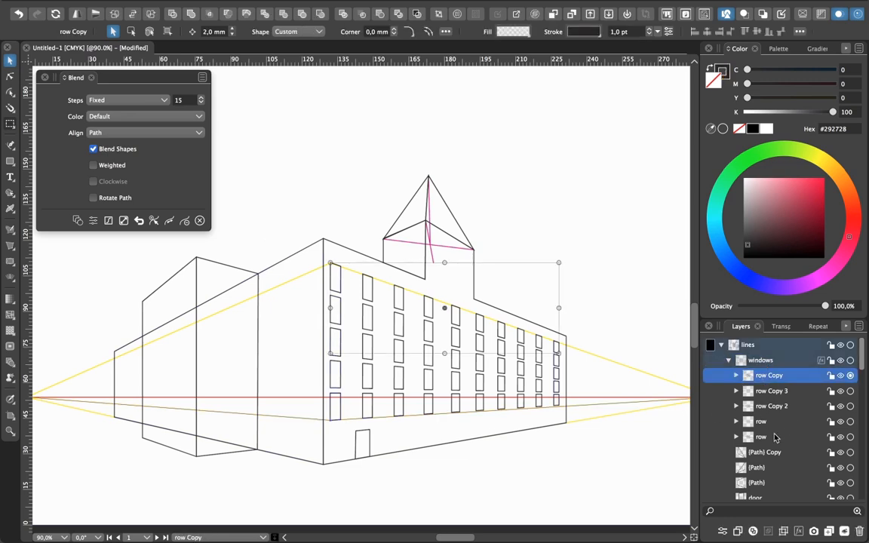
shift+click(811, 438)
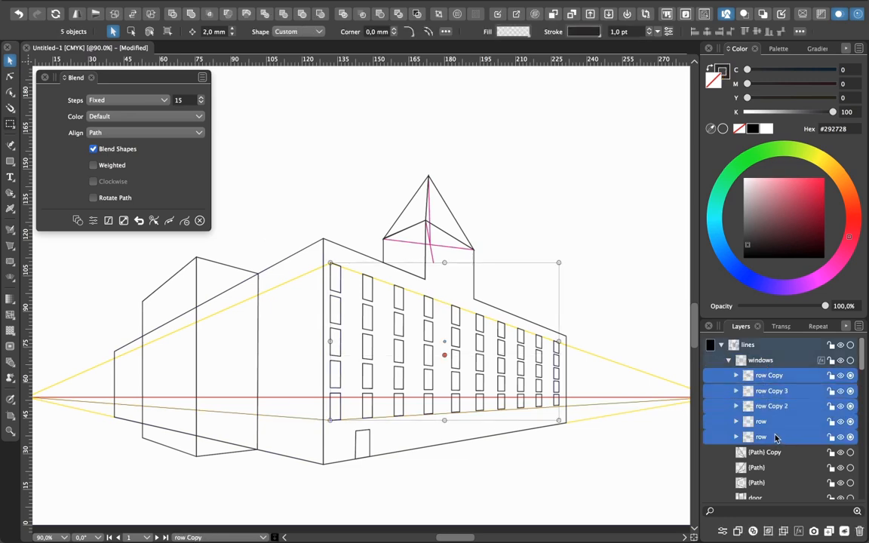
click(200, 100)
drag(174, 112, 196, 112)
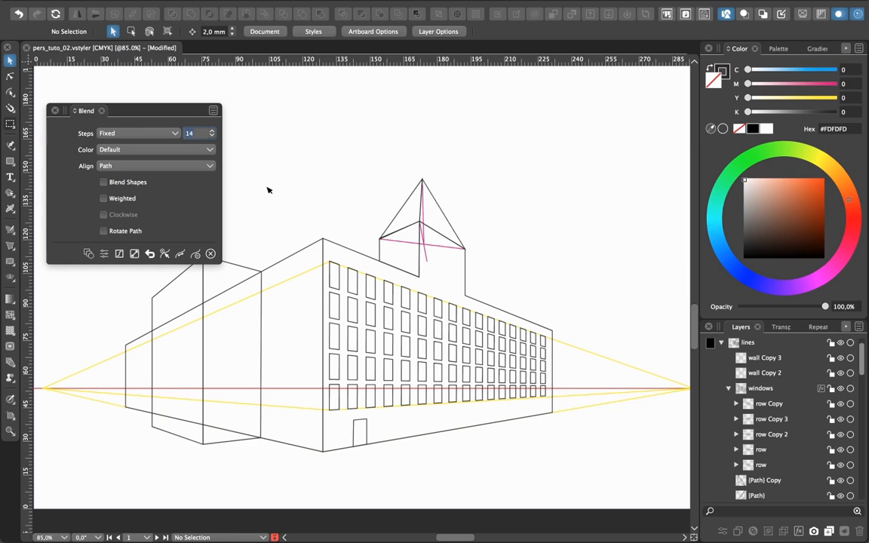
key(Return)
- Move the corner nodes of the yellow guides above and below the windows onto the building's front vertical edge
scroll(296, 296, up, 3)
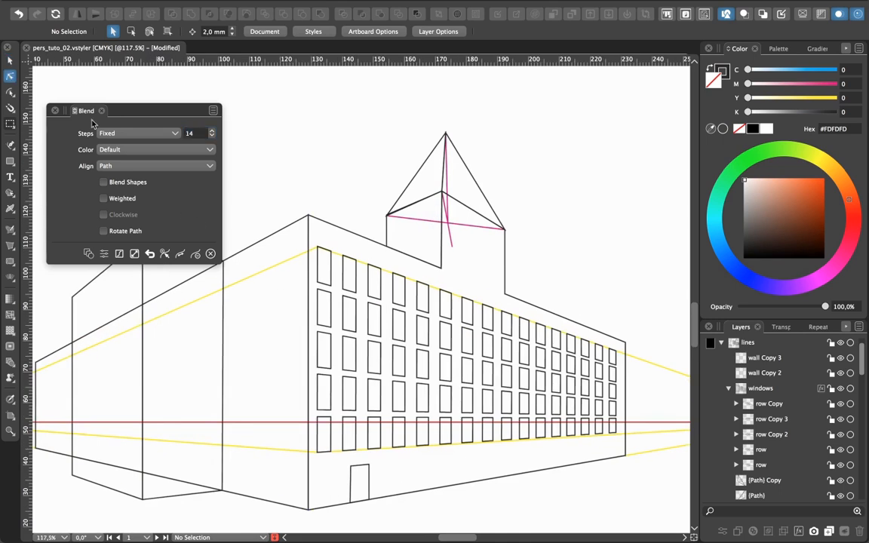
click(10, 76)
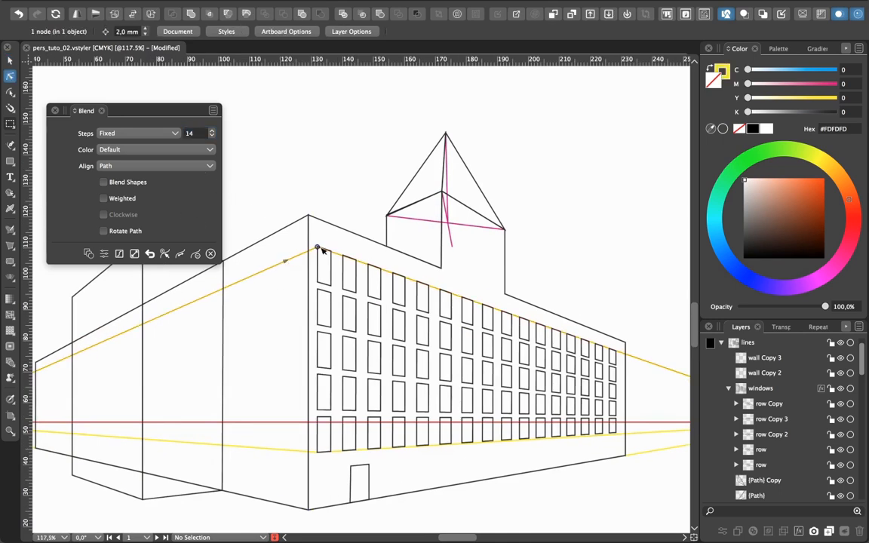
click(309, 244)
click(282, 450)
click(308, 453)
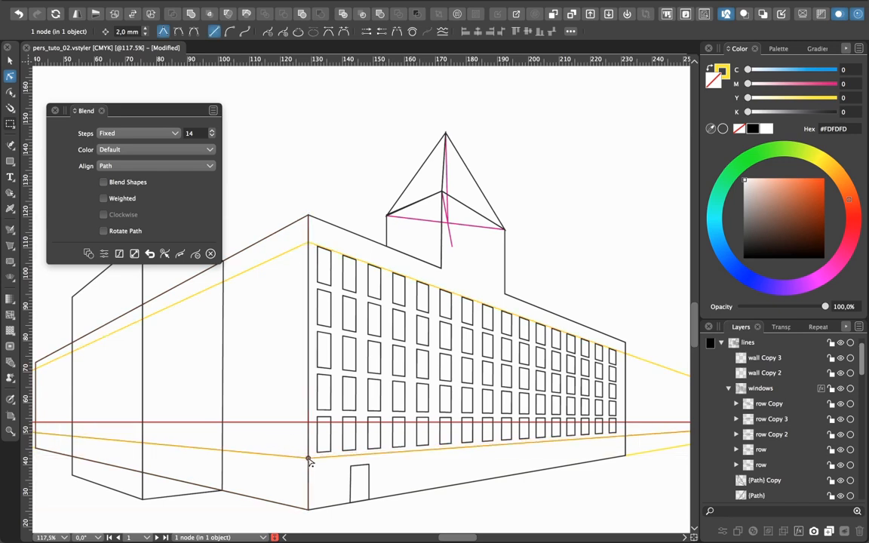
click(570, 505)
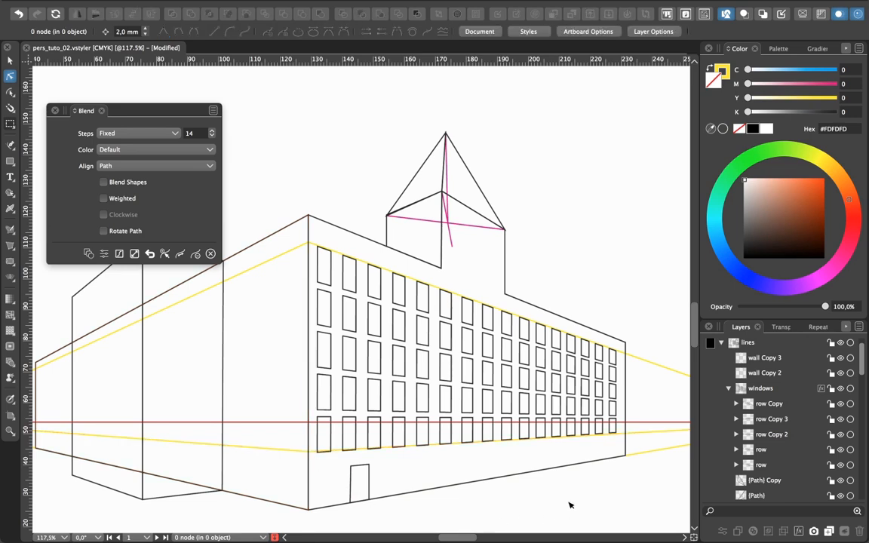
- Collapse the "windows" group and duplicate it
click(729, 388)
click(762, 390)
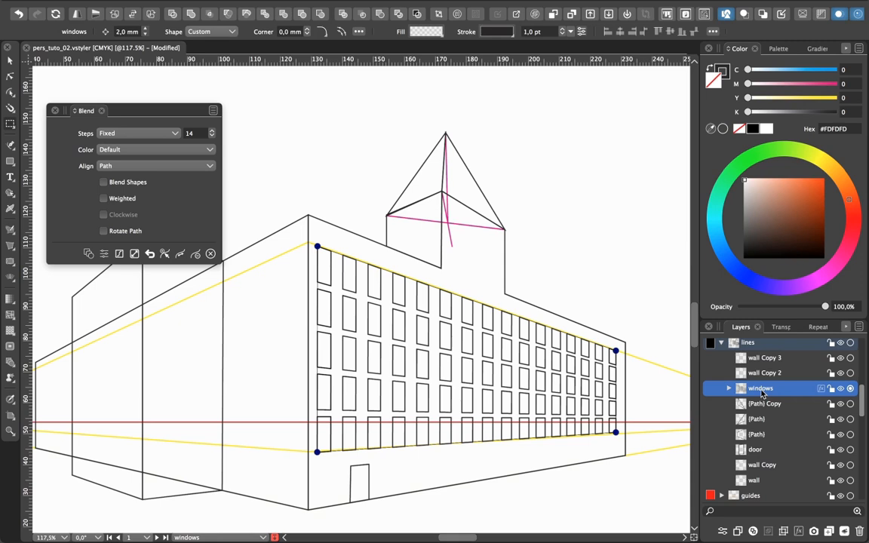
right_click(762, 390)
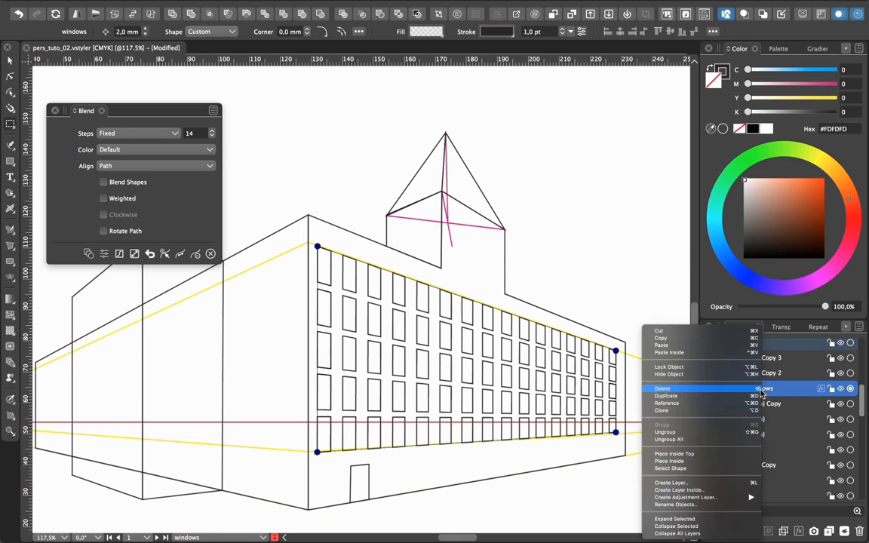
click(714, 397)
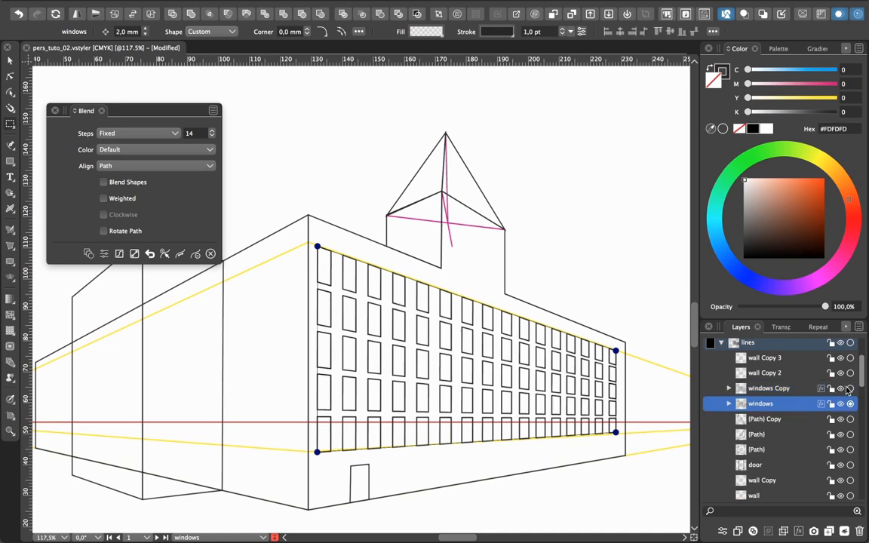
- Mirror the "windows Copy" group horizontally and place it on the building's left wall beside the front vertical edge
click(850, 388)
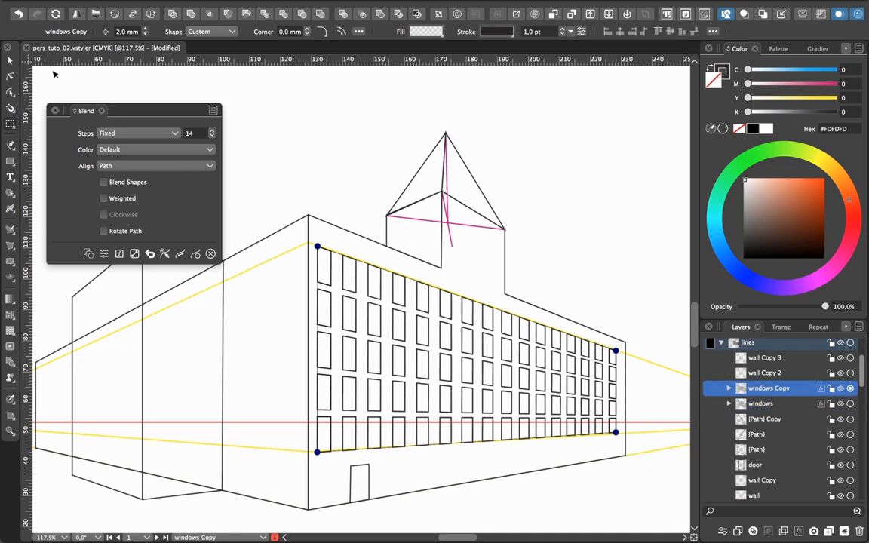
click(10, 59)
drag(410, 367, 217, 377)
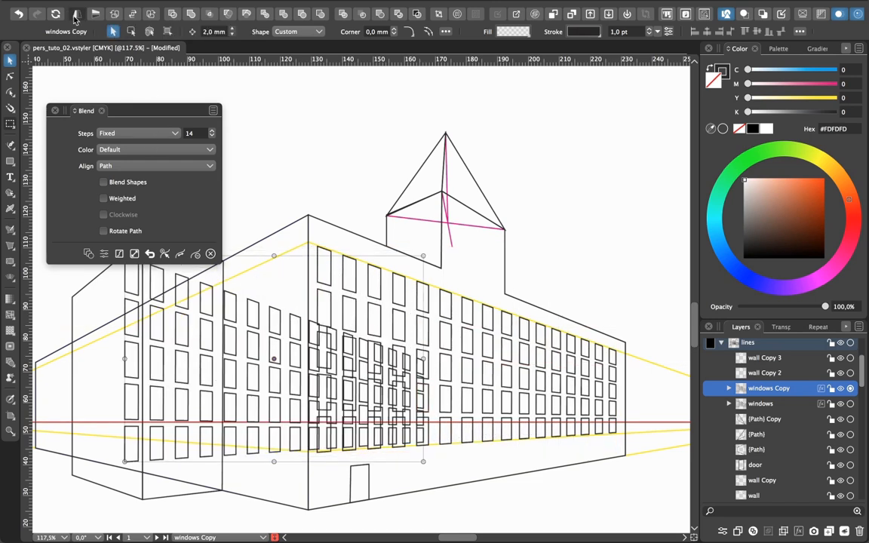
click(76, 15)
drag(300, 332, 236, 347)
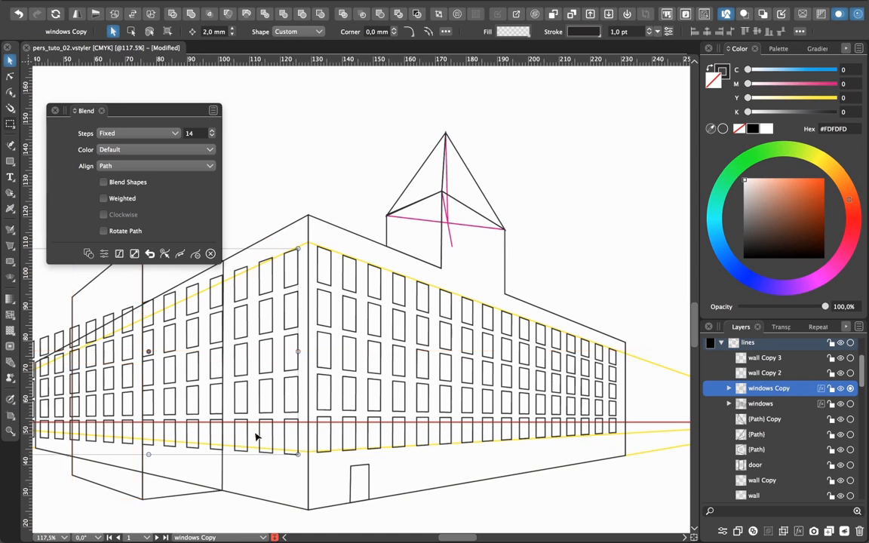
- Narrow "windows Copy" to the left wall's width and move its distortion corners onto the yellow guides
scroll(196, 423, left, 5)
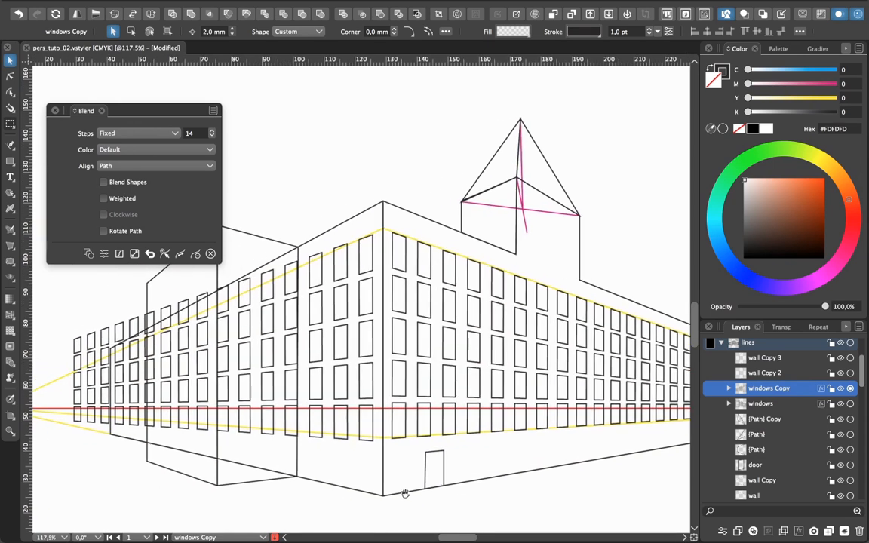
drag(75, 337, 117, 343)
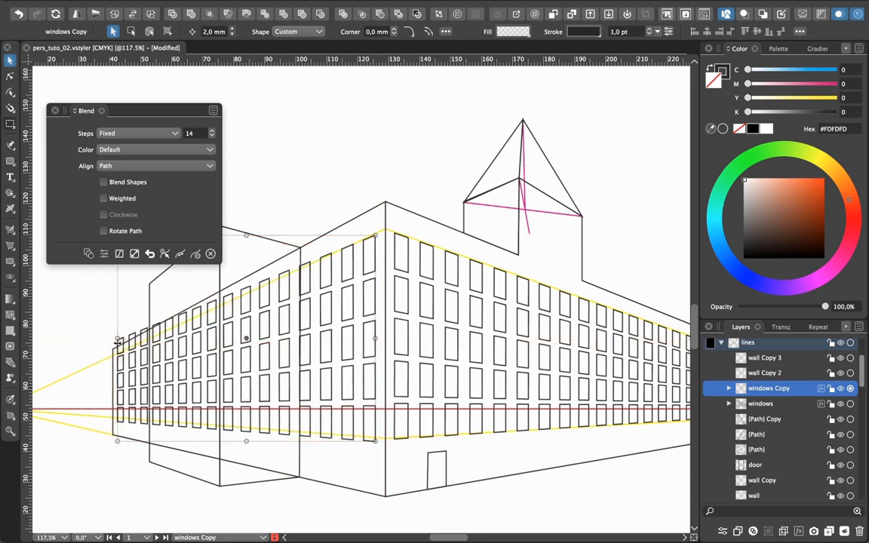
click(9, 248)
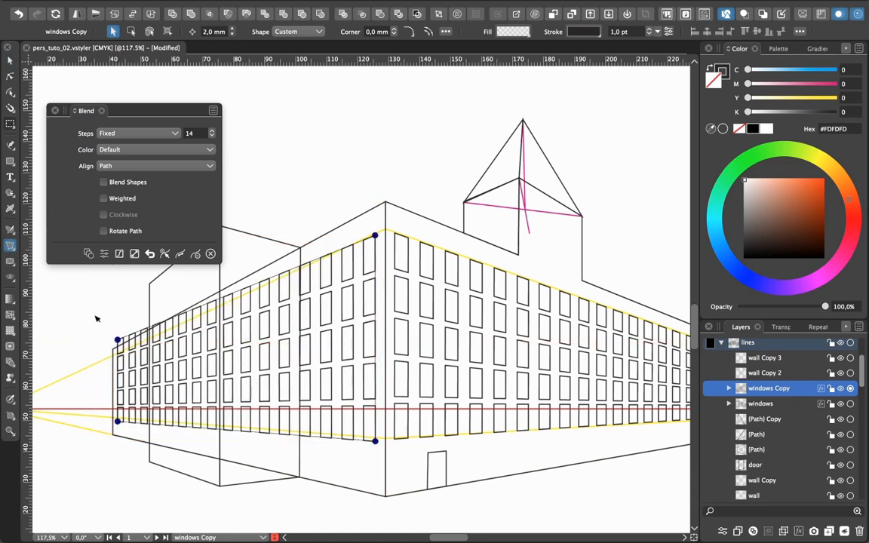
drag(118, 346, 118, 353)
drag(118, 421, 118, 417)
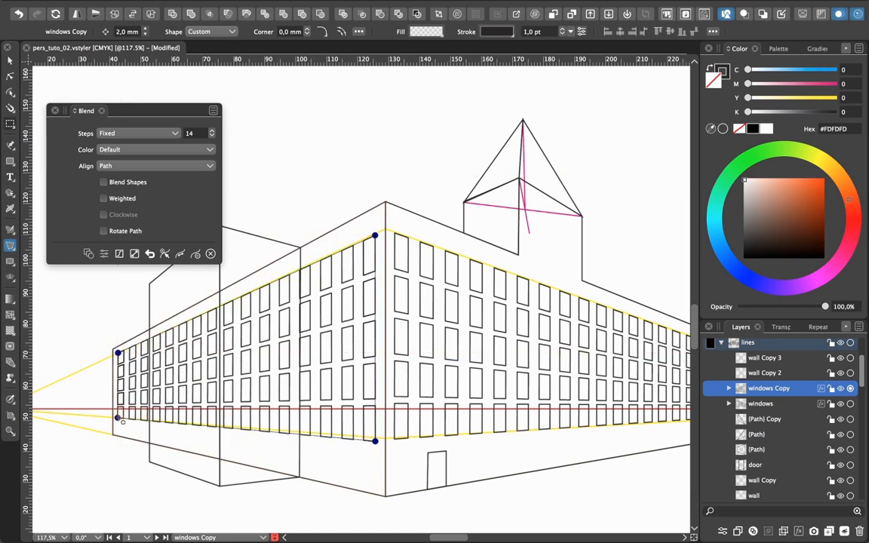
drag(375, 442, 375, 437)
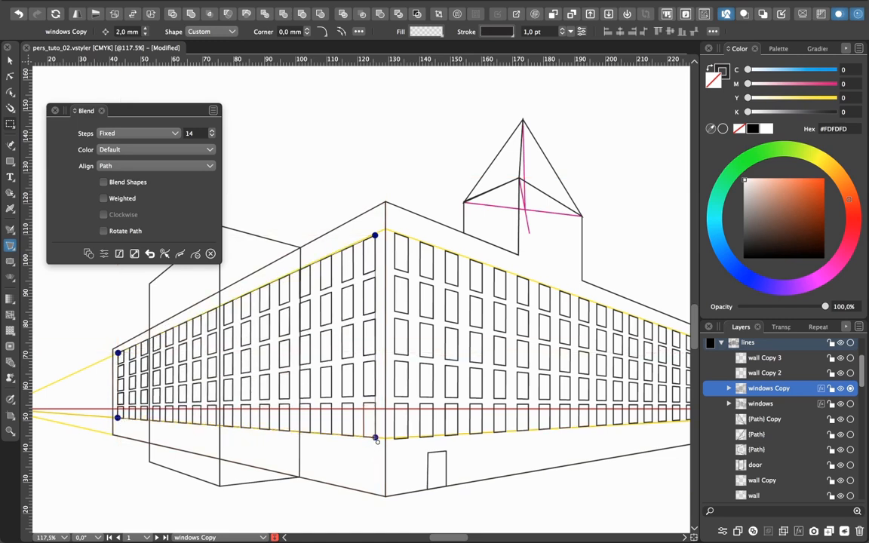
drag(380, 240, 379, 238)
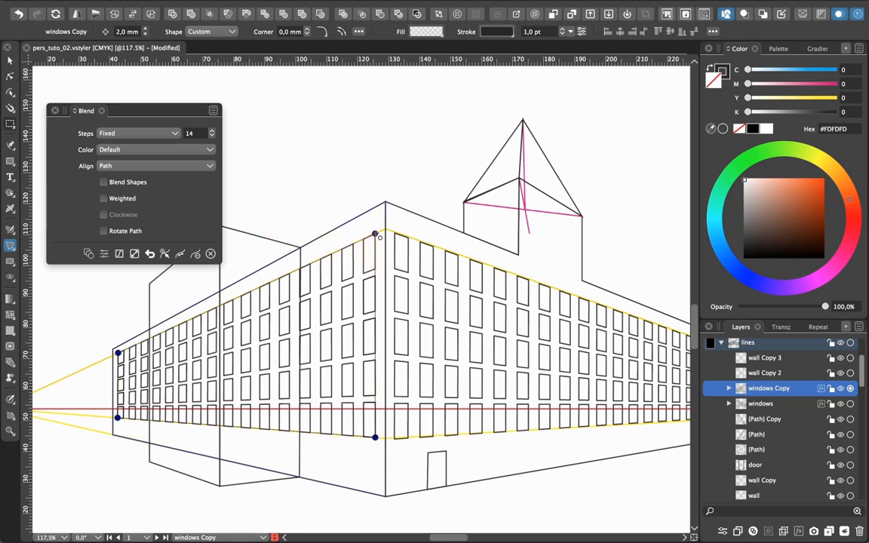
click(10, 60)
click(242, 133)
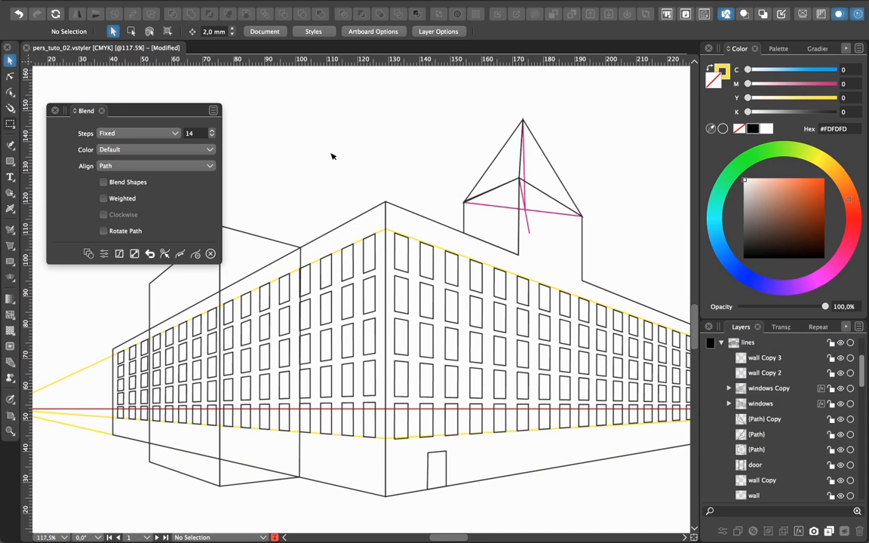
- Apply the default white fill and black stroke to "wall Copy 3" and "wall Copy 2", the two walls of the left section
key(super+minus)
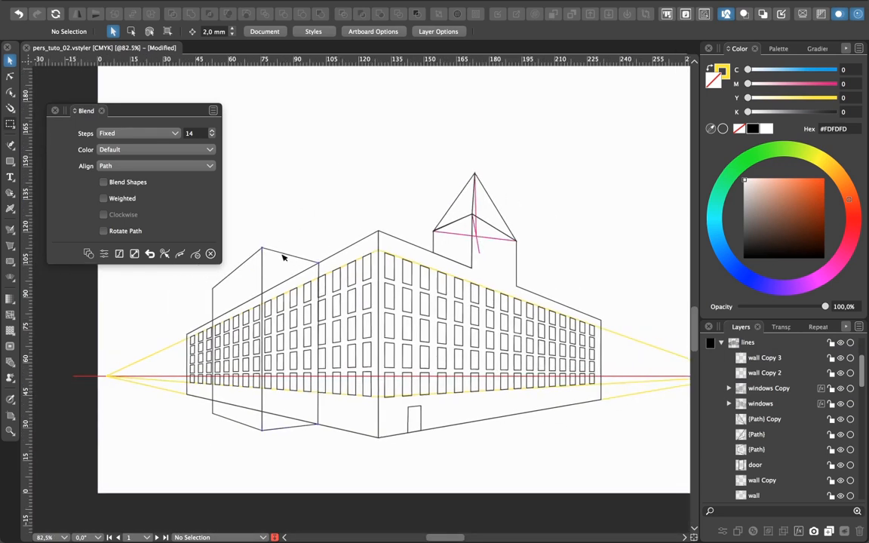
click(260, 257)
shift+click(243, 267)
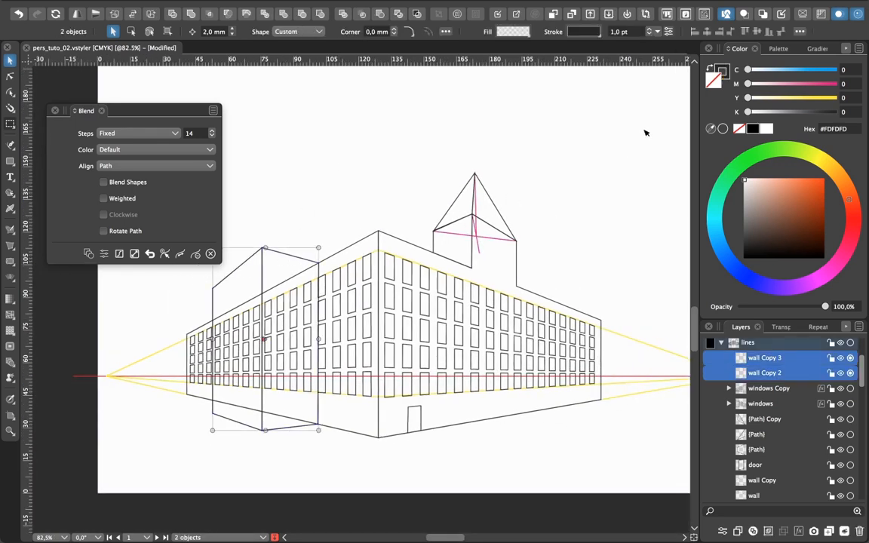
key(d)
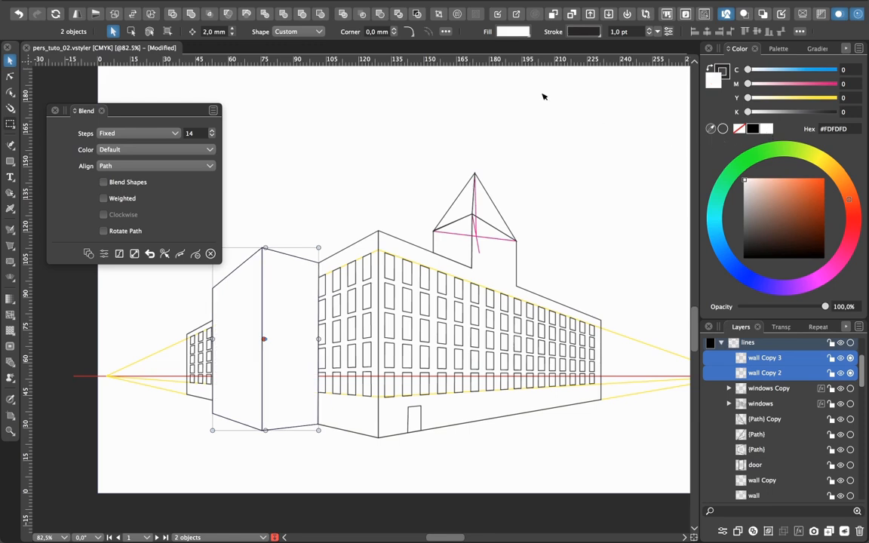
click(489, 119)
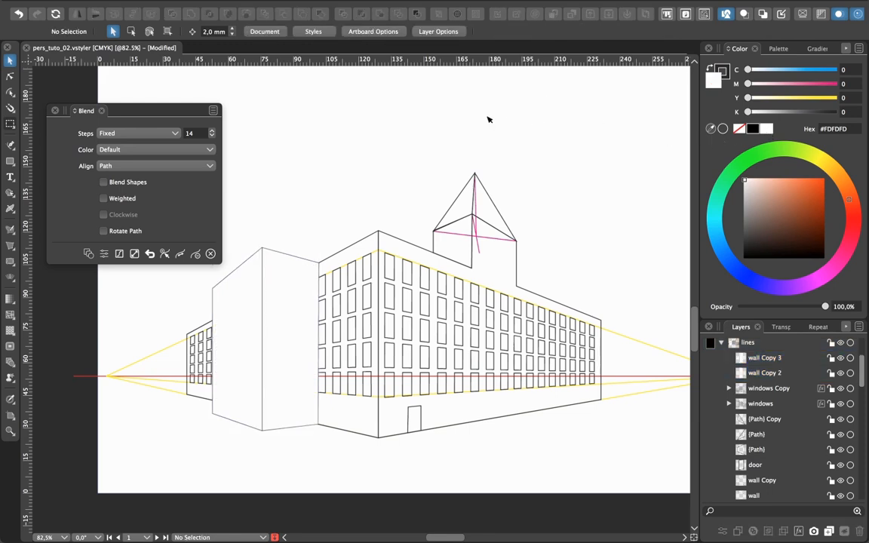